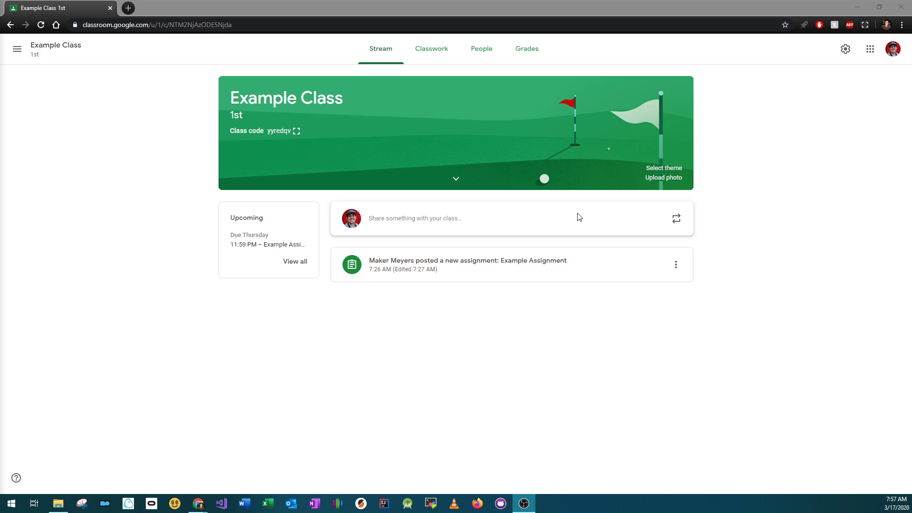
Set classwork on the stream to "Show attachments and details" in the class settings and save them
{"action": "left_click", "coordinate": [845, 51]}
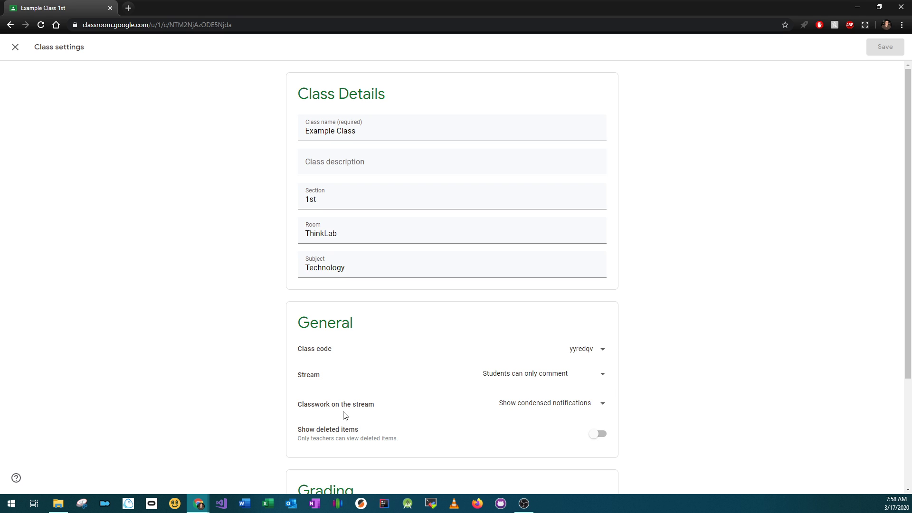
{"action": "left_click", "coordinate": [515, 404]}
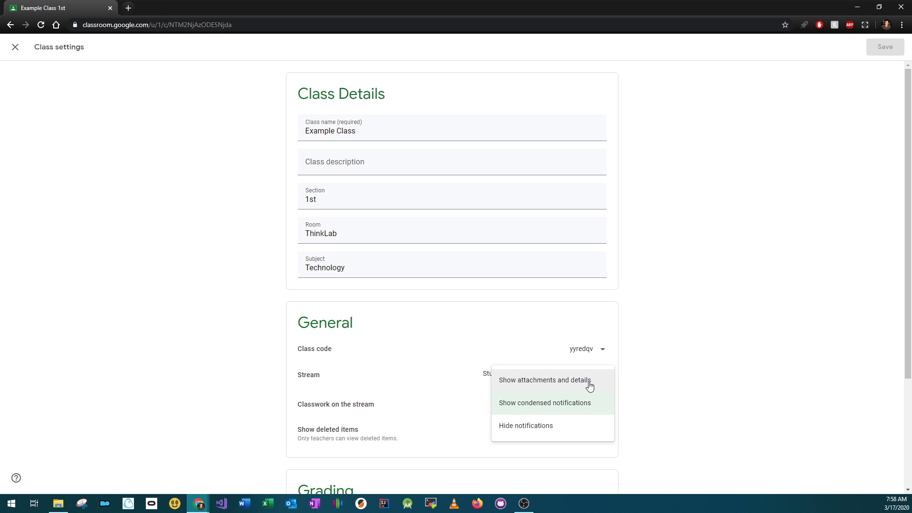
{"action": "left_click", "coordinate": [536, 385]}
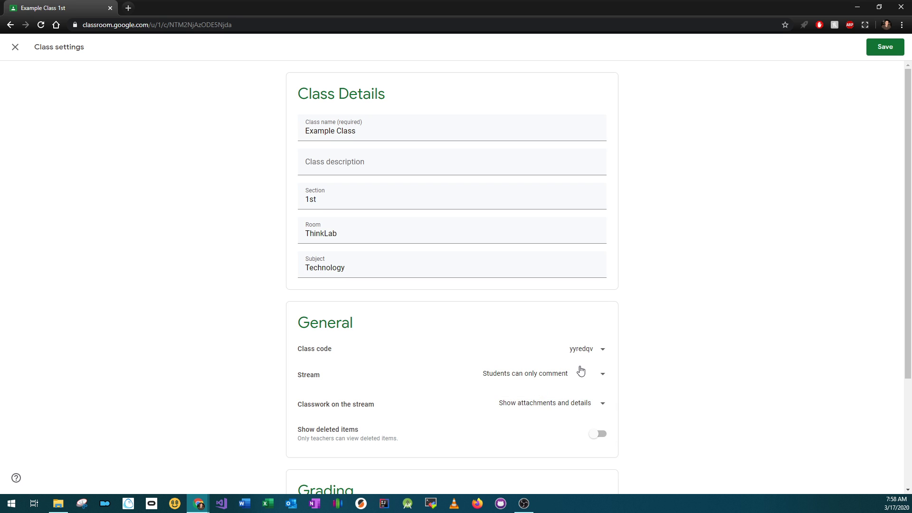
{"action": "left_click", "coordinate": [869, 51]}
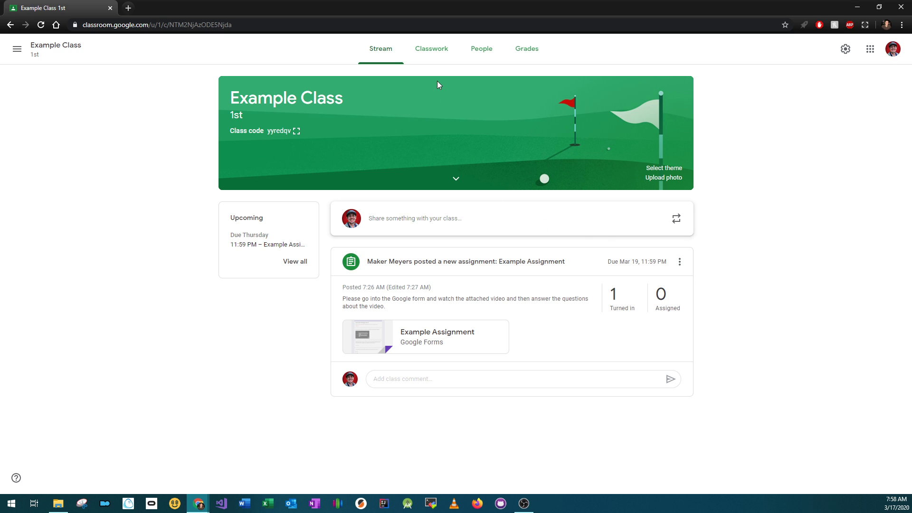
Start a new assignment in the class's classwork and dismiss the rubric notice
{"action": "left_click", "coordinate": [430, 56]}
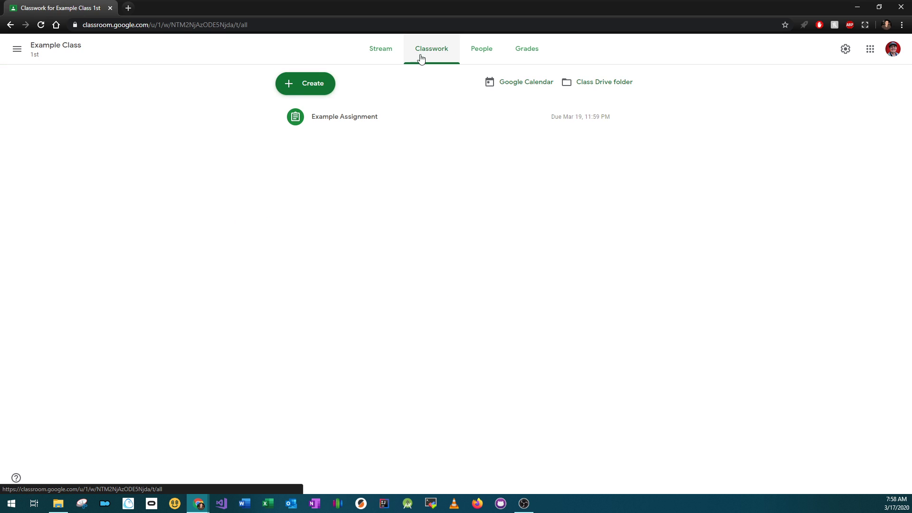
{"action": "left_click", "coordinate": [307, 85]}
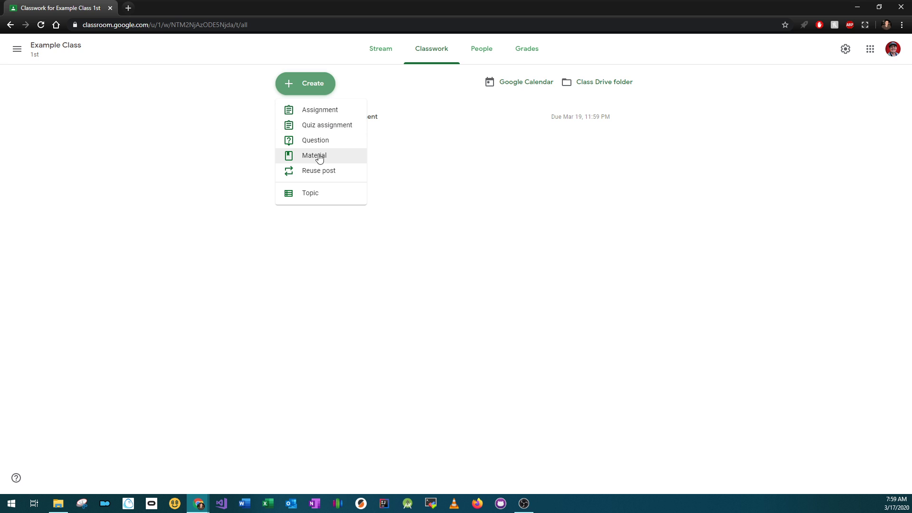
{"action": "left_click", "coordinate": [315, 111]}
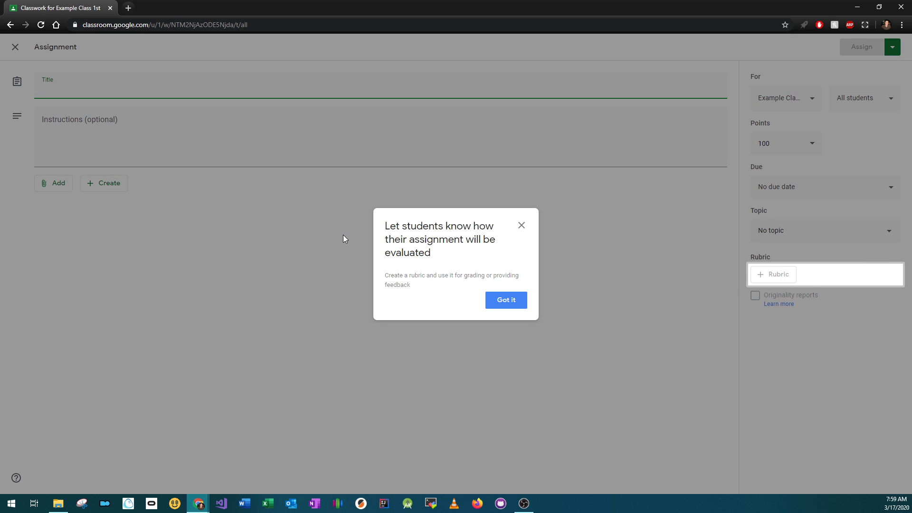
{"action": "left_click", "coordinate": [506, 303]}
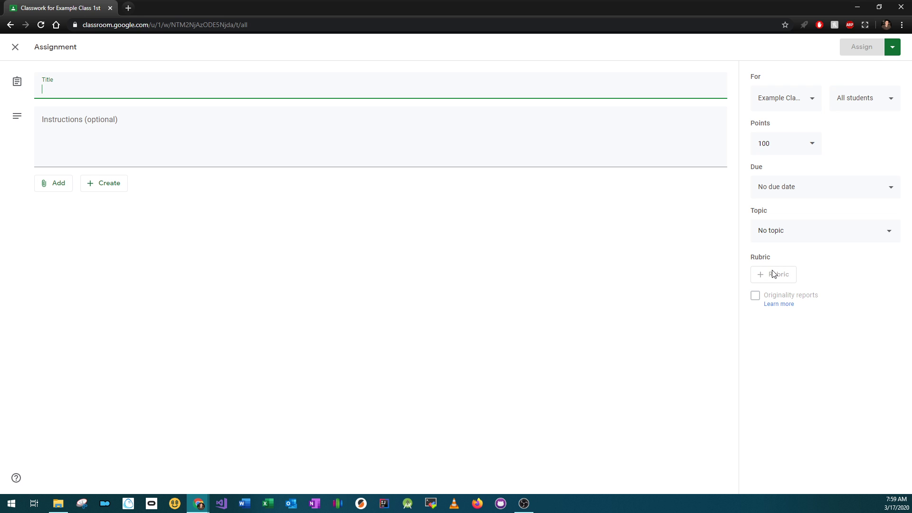
Set the assignment's due date to Mar 21, 2020 at 11:59 PM
{"action": "left_click", "coordinate": [789, 236]}
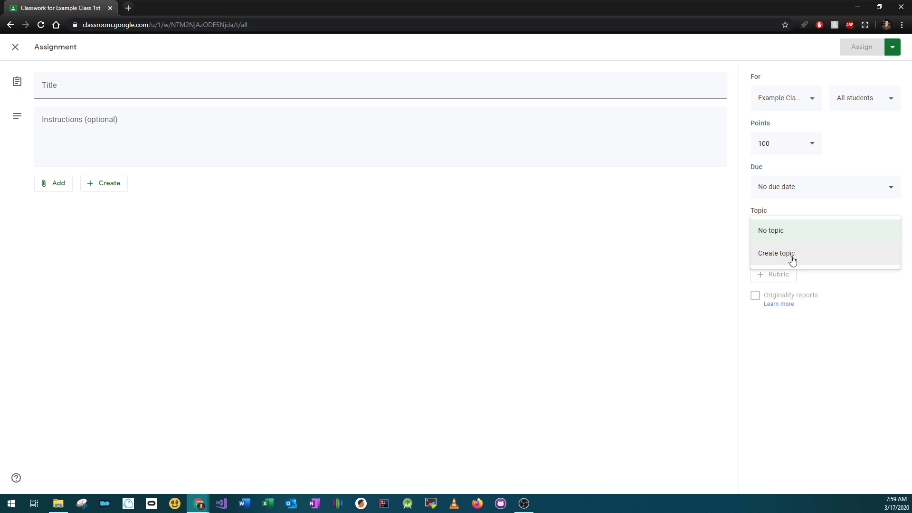
{"action": "left_click", "coordinate": [709, 251]}
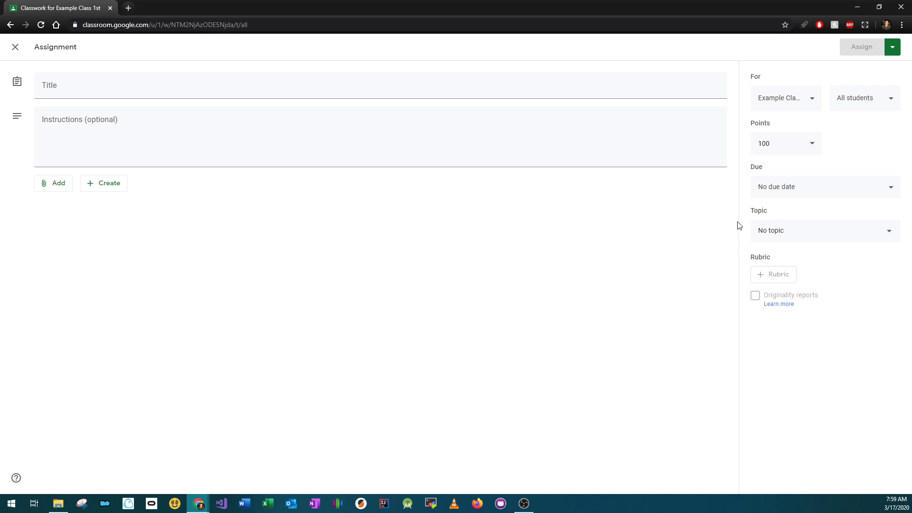
{"action": "left_click", "coordinate": [792, 188]}
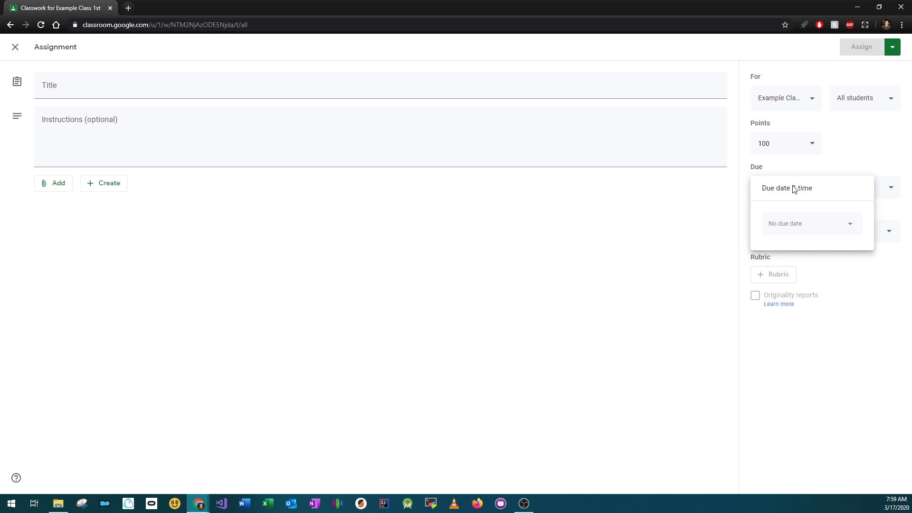
{"action": "left_click", "coordinate": [790, 225]}
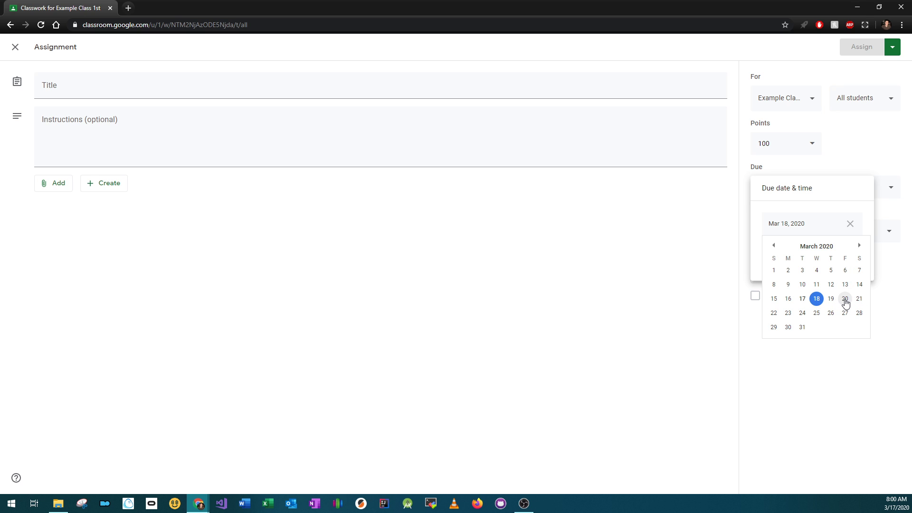
{"action": "left_click", "coordinate": [859, 299]}
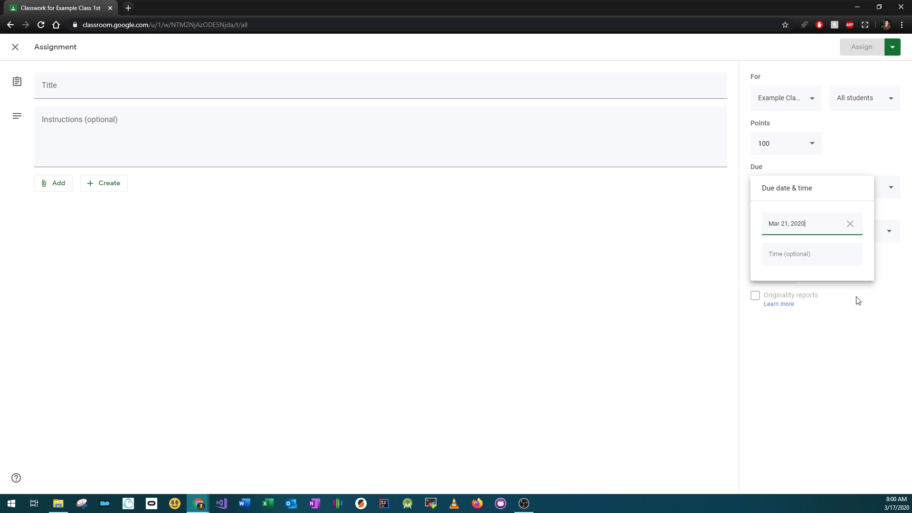
{"action": "left_click", "coordinate": [803, 257]}
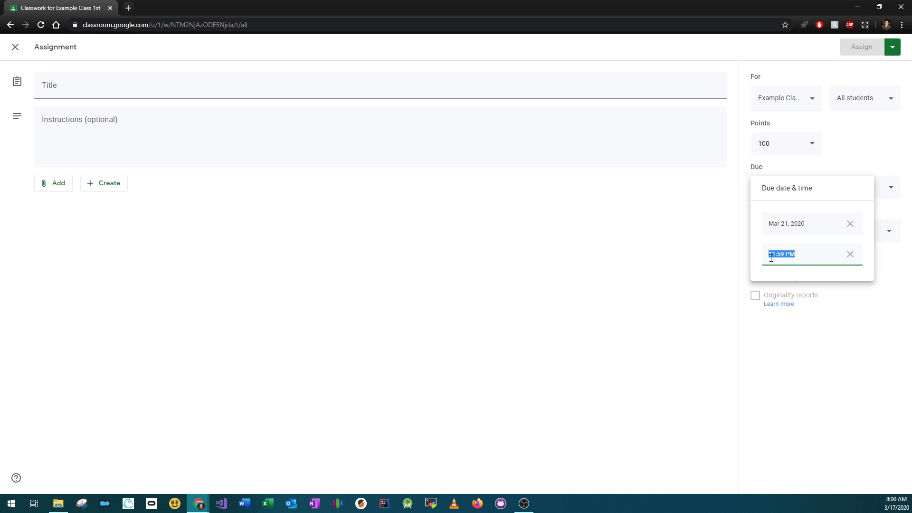
{"action": "left_click", "coordinate": [807, 357]}
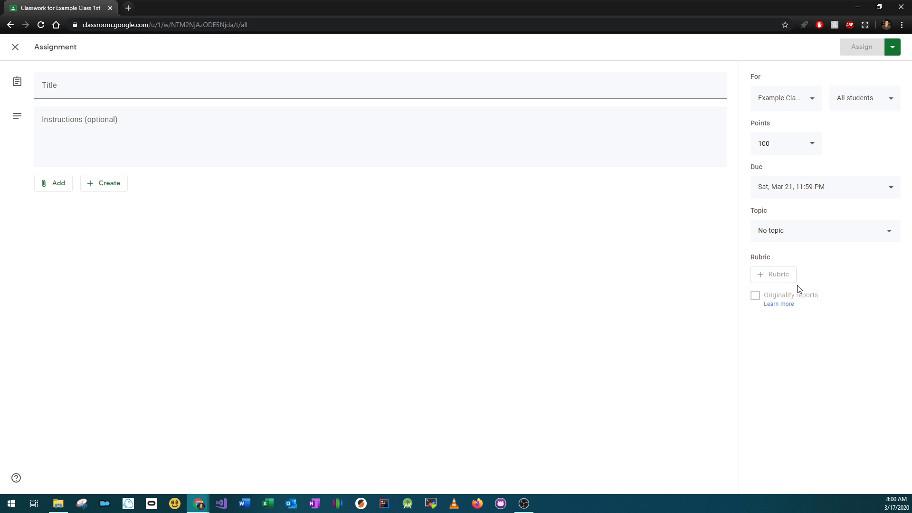
Check the grading options available for the assignment's points
{"action": "left_click", "coordinate": [796, 146]}
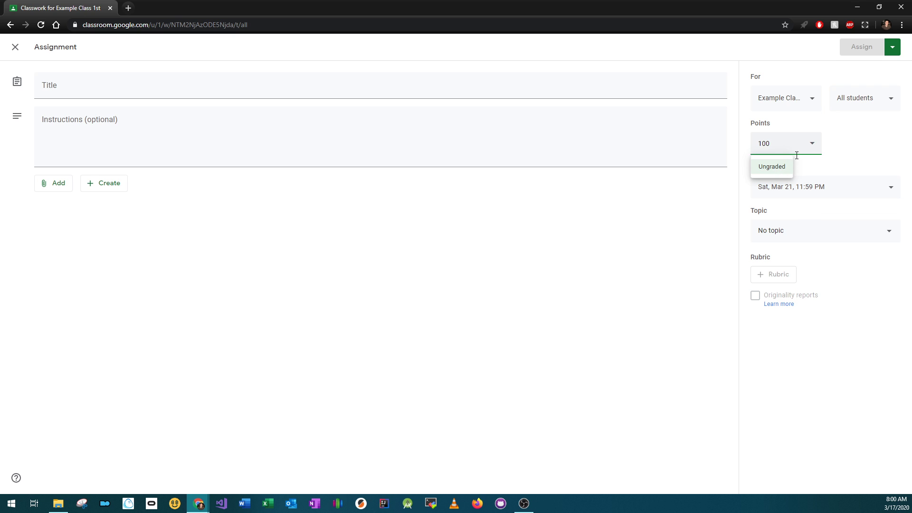
{"action": "left_click", "coordinate": [851, 148]}
{"action": "left_click", "coordinate": [813, 145]}
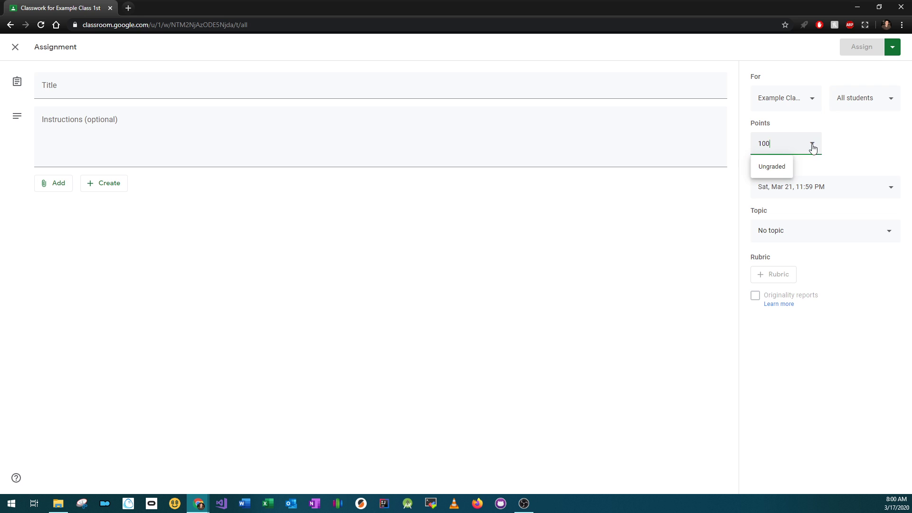
{"action": "left_click", "coordinate": [849, 143]}
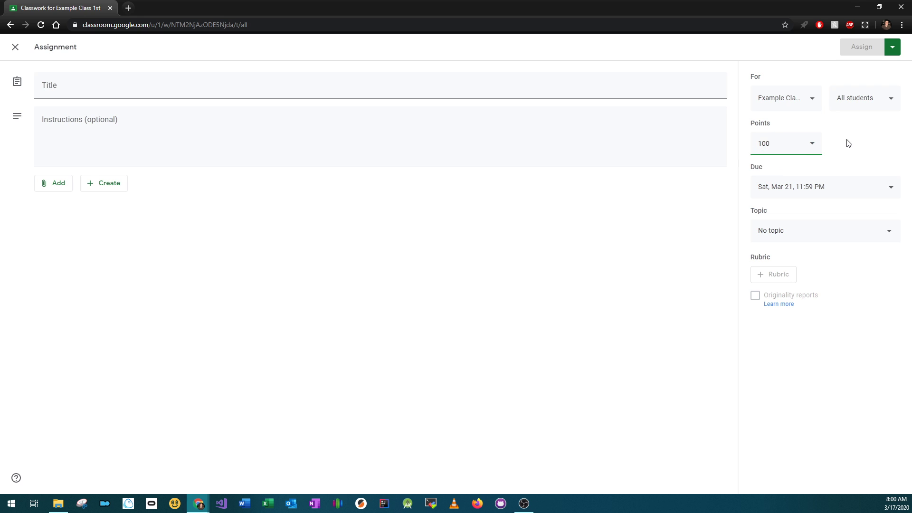
Try adding the three 6th Tech classes and CSD 6th as recipients, and restore Example Class with all students
{"action": "left_click", "coordinate": [811, 101]}
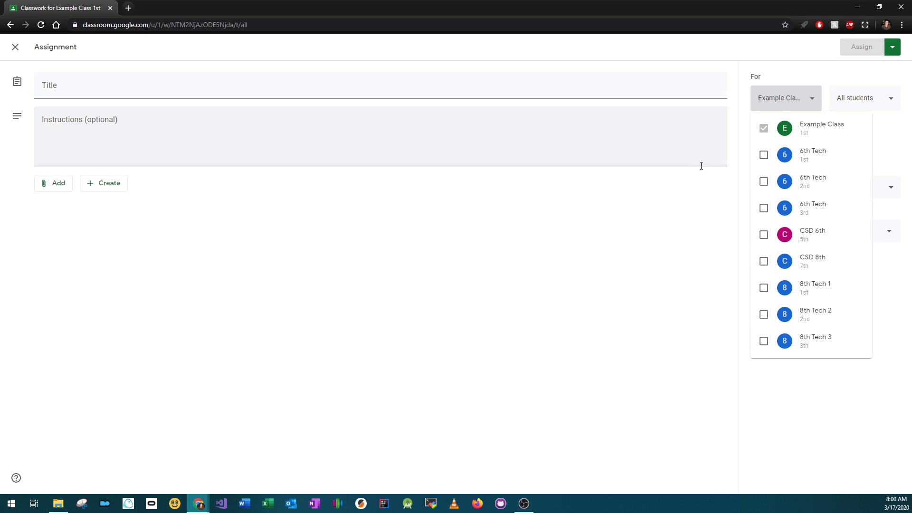
{"action": "left_click", "coordinate": [763, 155]}
{"action": "left_click", "coordinate": [764, 181]}
{"action": "left_click", "coordinate": [765, 209]}
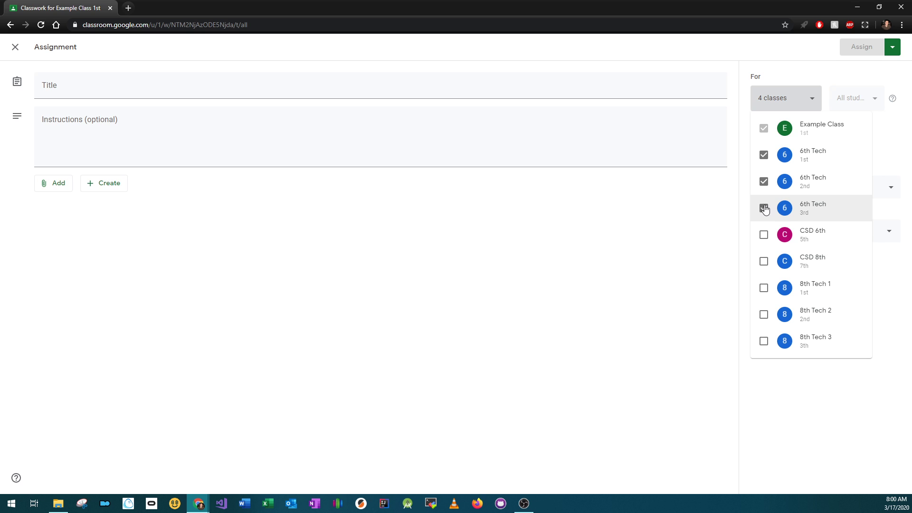
{"action": "left_click", "coordinate": [763, 234]}
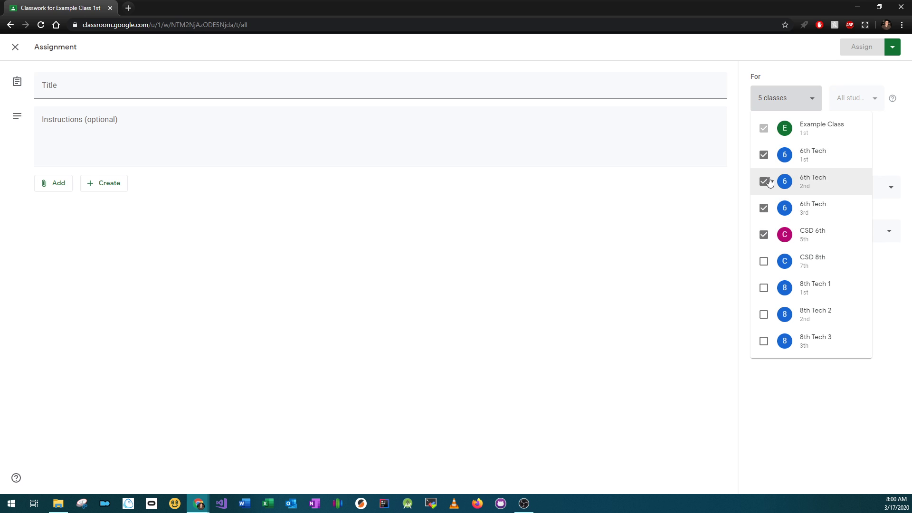
{"action": "left_click", "coordinate": [764, 235]}
{"action": "left_click", "coordinate": [764, 208]}
{"action": "left_click", "coordinate": [764, 181]}
{"action": "left_click", "coordinate": [764, 155]}
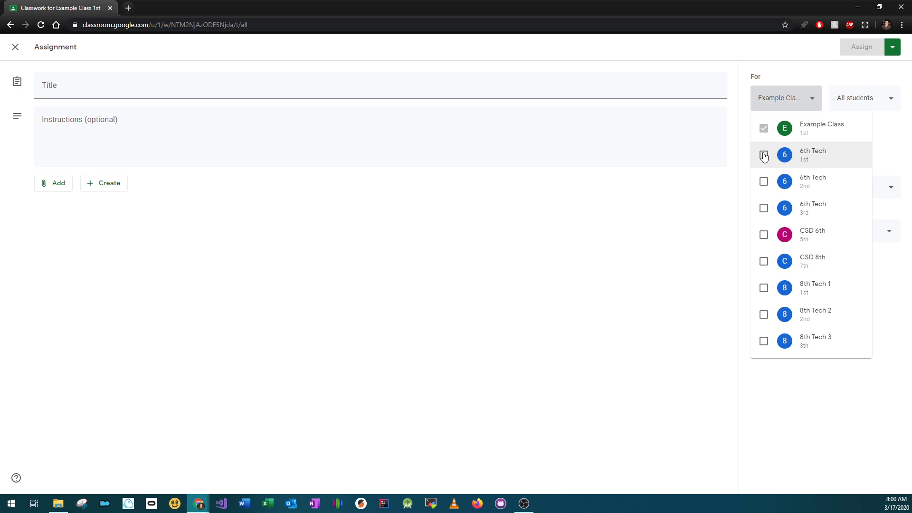
{"action": "left_click", "coordinate": [639, 250]}
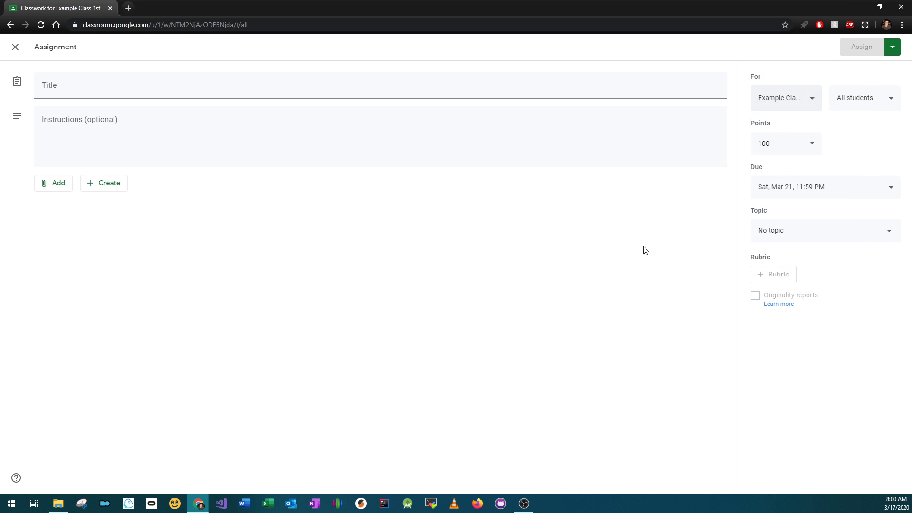
{"action": "left_click", "coordinate": [893, 101]}
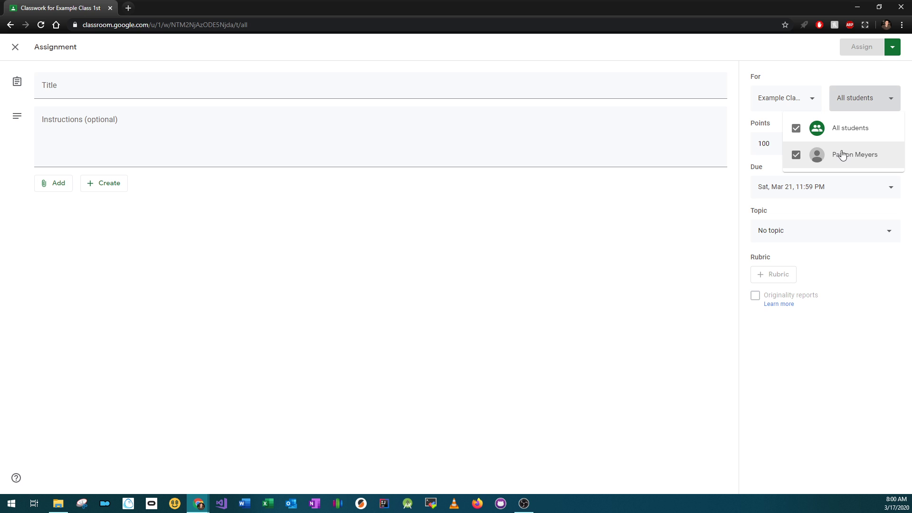
{"action": "left_click", "coordinate": [877, 101]}
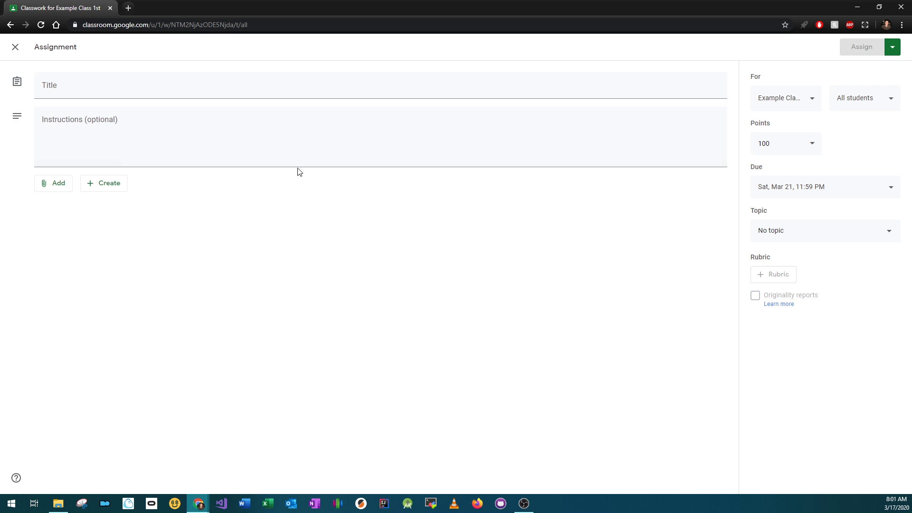
Title the assignment "Example Assignment"
{"action": "left_click", "coordinate": [92, 87]}
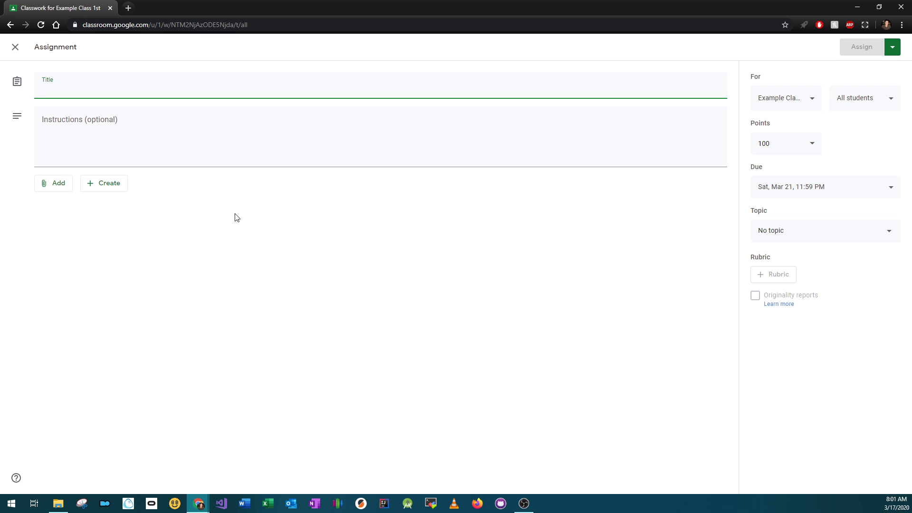
{"action": "type", "text": "E"}
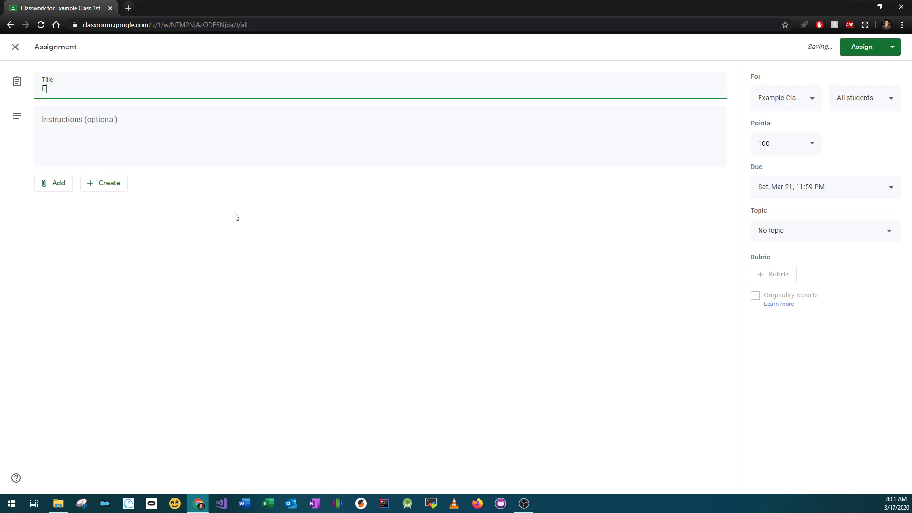
{"action": "type", "text": "xample A"}
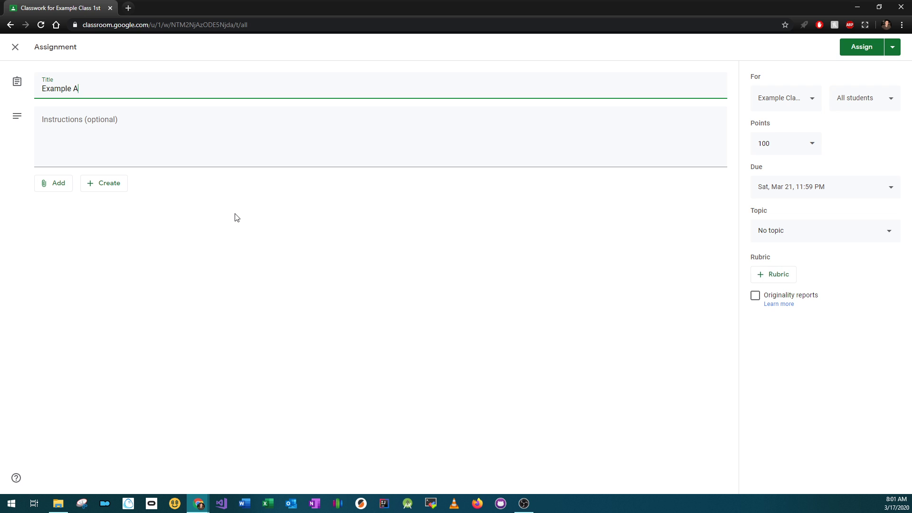
{"action": "type", "text": "ssignment"}
Enter the assignment instructions "Please watch the attached video and answer the questions."
{"action": "left_click", "coordinate": [71, 133]}
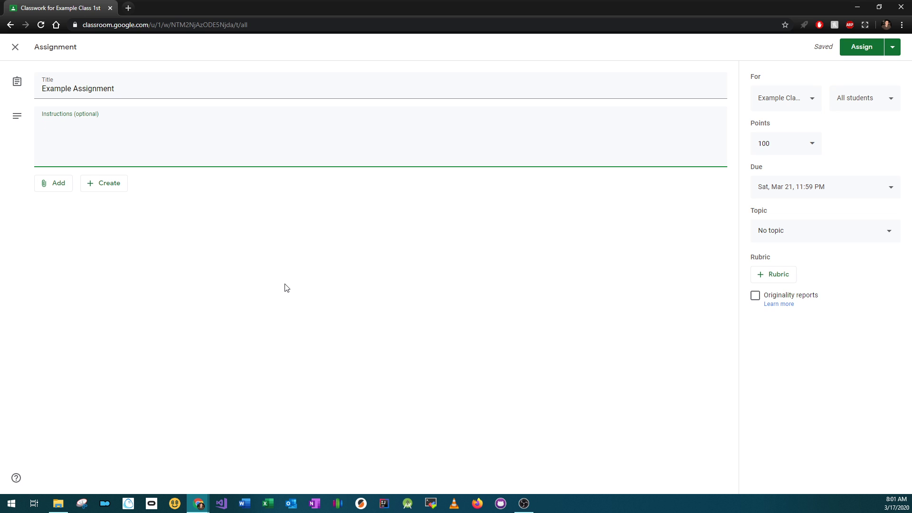
{"action": "type", "text": "Sig"}
{"action": "key", "text": "BackSpace"}
{"action": "key", "text": "BackSpace"}
{"action": "key", "text": "BackSpace"}
{"action": "type", "text": "S"}
{"action": "key", "text": "BackSpace"}
{"action": "type", "text": "Please watch the attached video and answer the "}
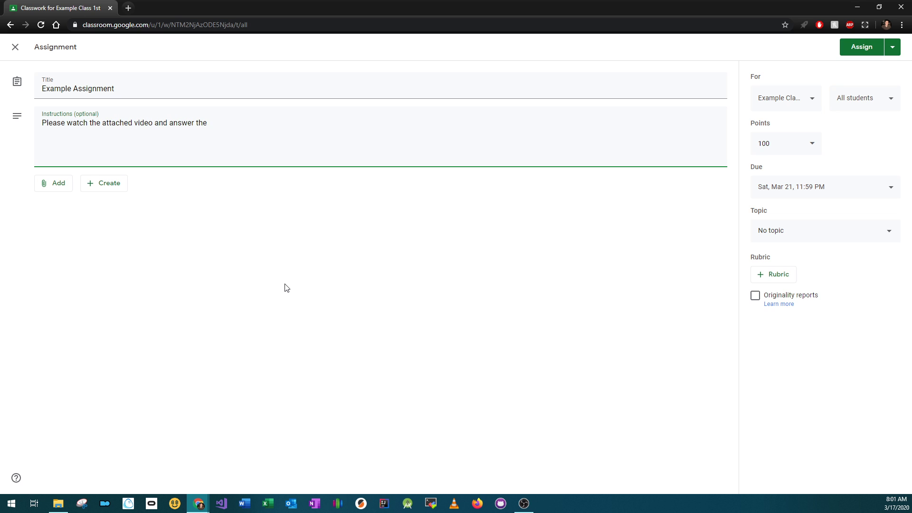
{"action": "type", "text": "questions."}
{"action": "left_click", "coordinate": [235, 233]}
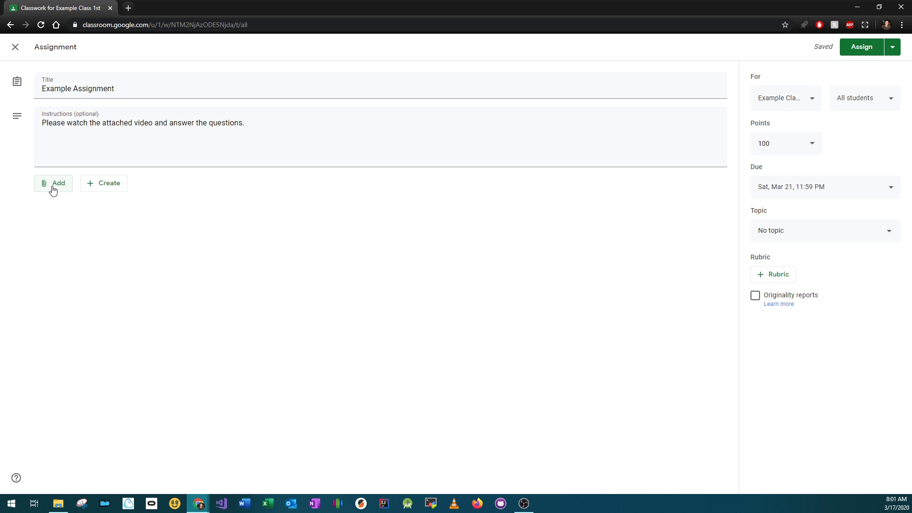
Create a new Google Form from the assignment and set the form's heading to "Title"
{"action": "left_click", "coordinate": [110, 189]}
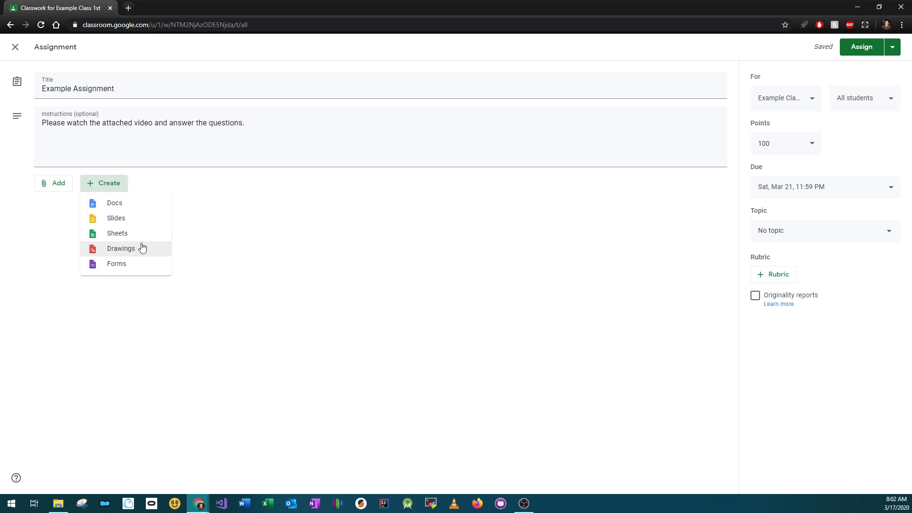
{"action": "left_click", "coordinate": [124, 269]}
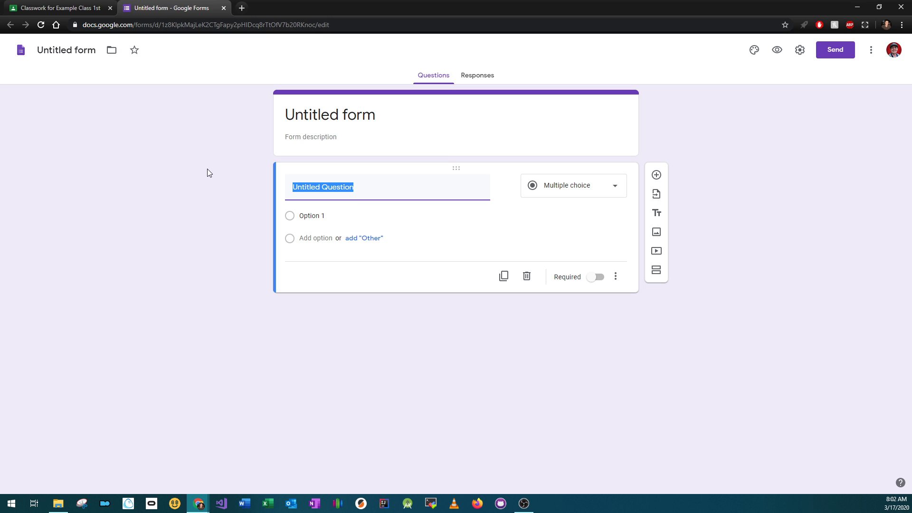
{"action": "left_click", "coordinate": [382, 117]}
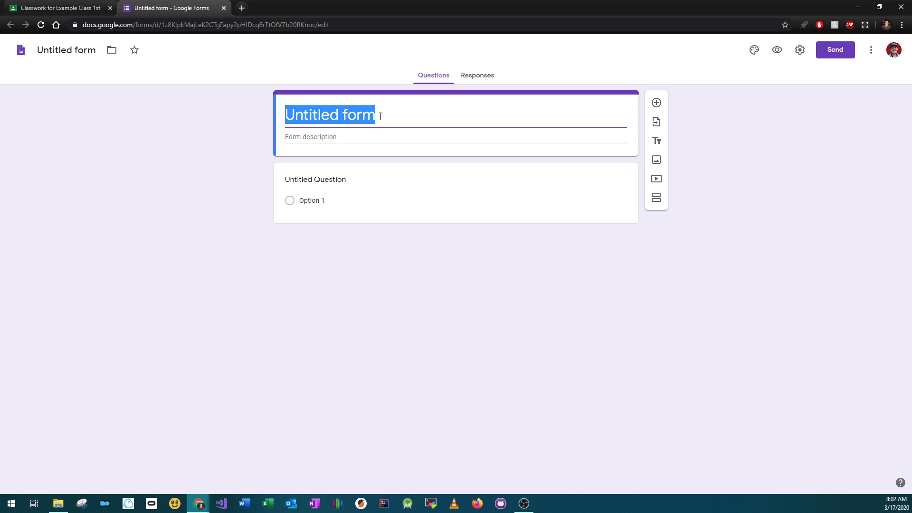
{"action": "type", "text": "Title"}
{"action": "left_click", "coordinate": [356, 136]}
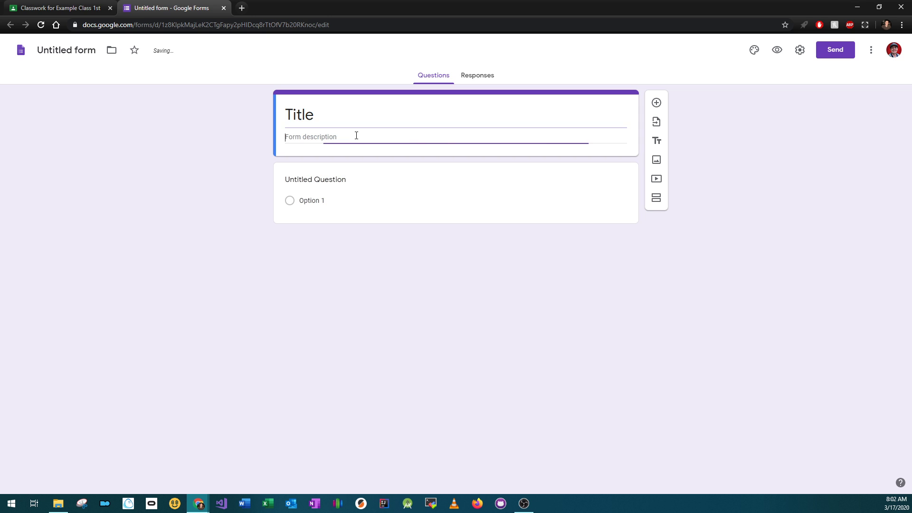
Enter the form description "Please watch the video and answer the questions below."
{"action": "type", "text": "Pleas"}
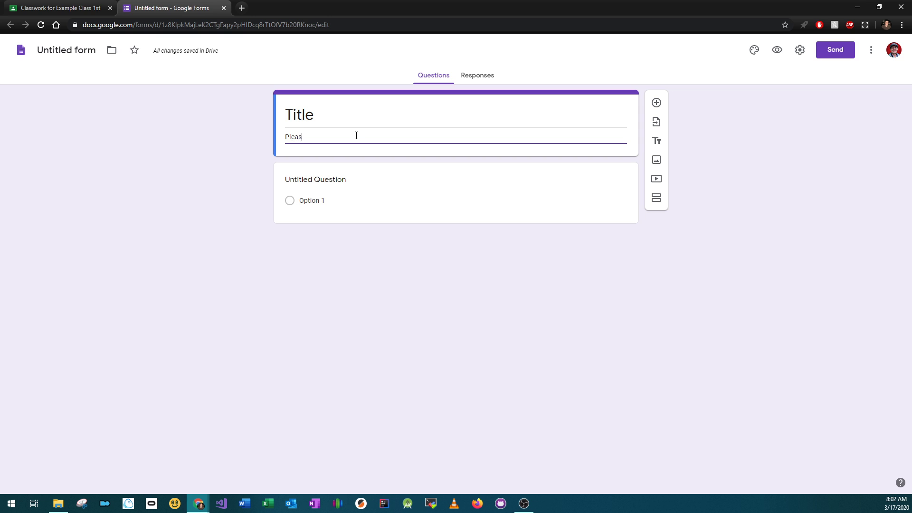
{"action": "type", "text": "e watch the video and answer the questions below."}
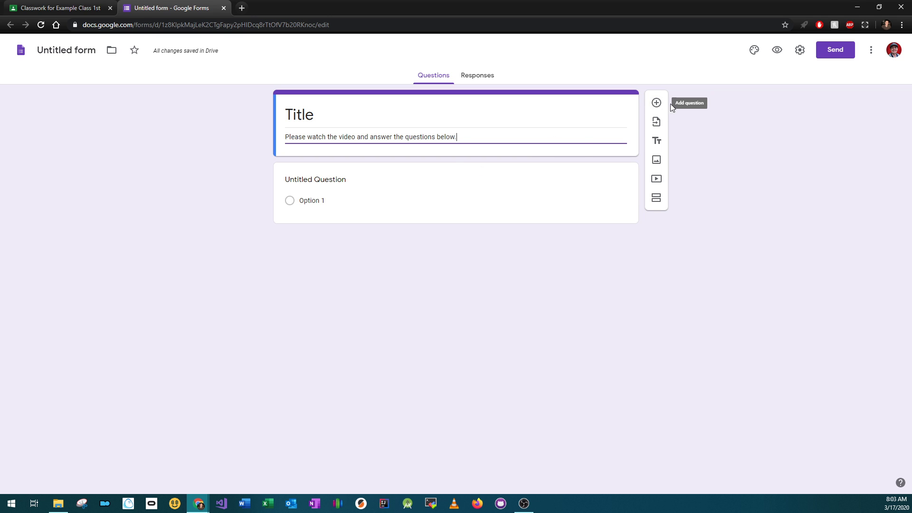
Switch the untitled question's type to Checkboxes, and from there to Dropdown
{"action": "left_click", "coordinate": [414, 190]}
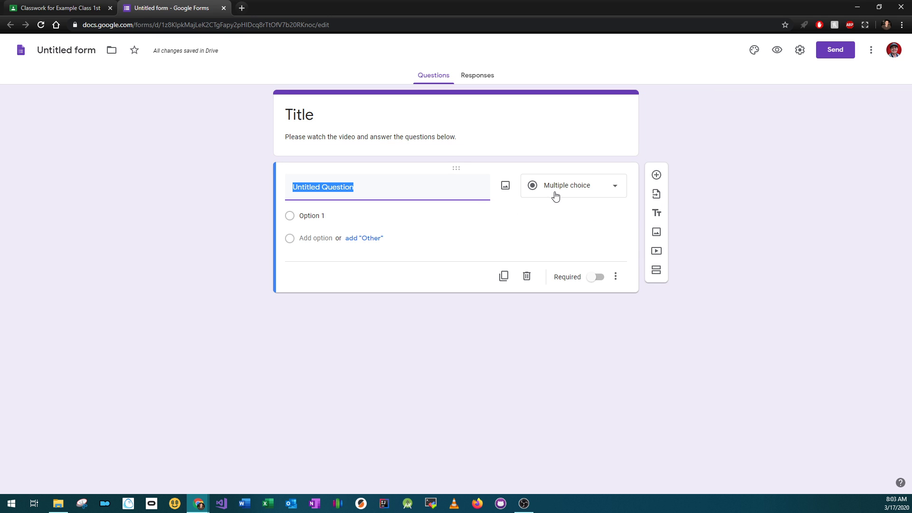
{"action": "left_click", "coordinate": [580, 189]}
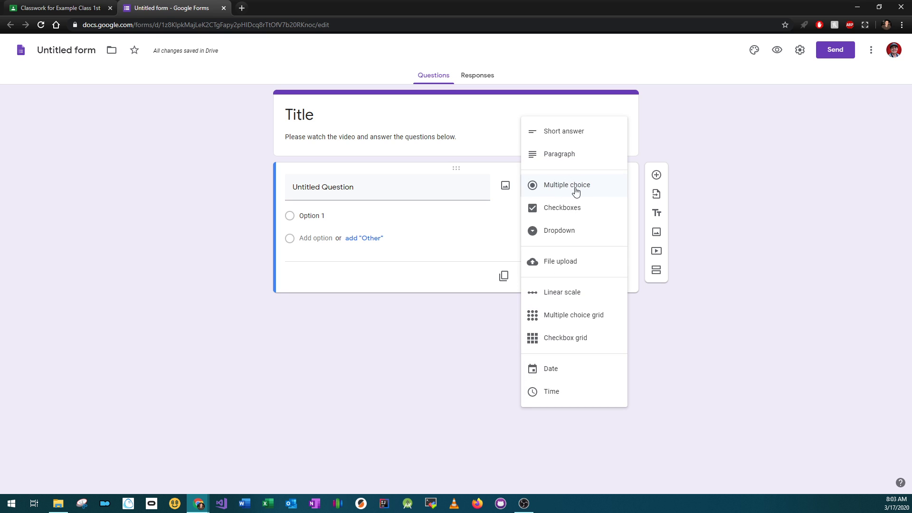
{"action": "left_click", "coordinate": [570, 207]}
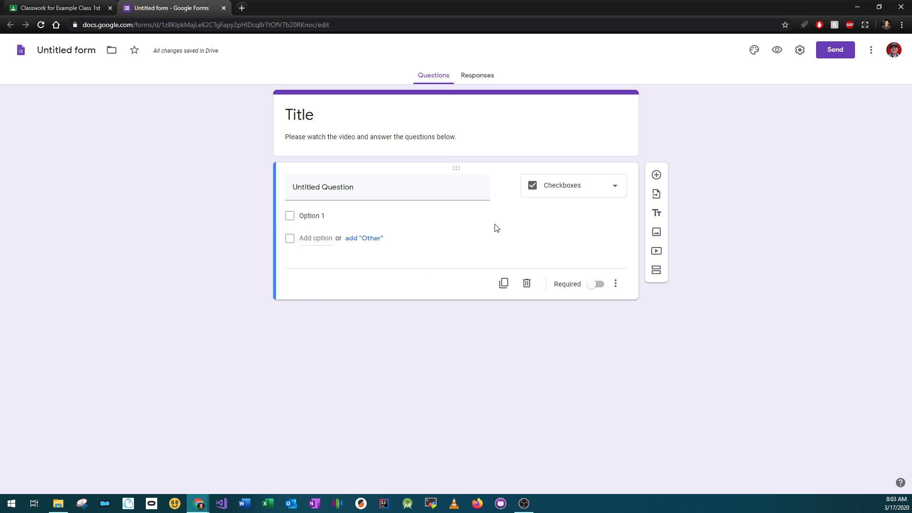
{"action": "left_click", "coordinate": [570, 195]}
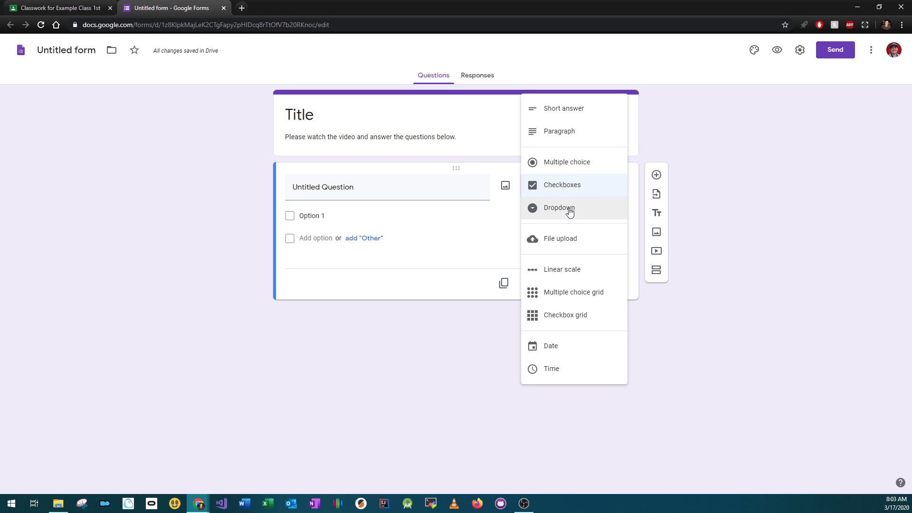
{"action": "left_click", "coordinate": [570, 208]}
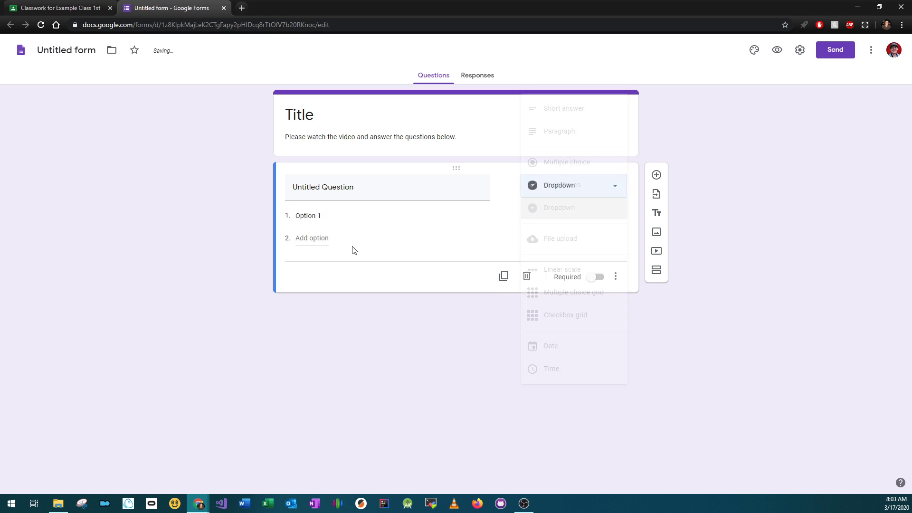
Title the question "This is an example dropdown" and add Option 2 and Option 3 to its answer list
{"action": "left_click", "coordinate": [342, 190]}
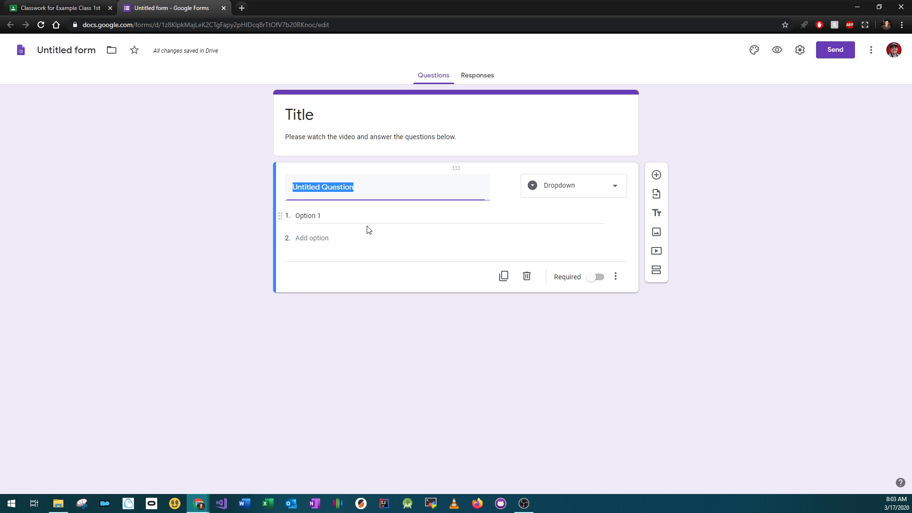
{"action": "type", "text": "Thi"}
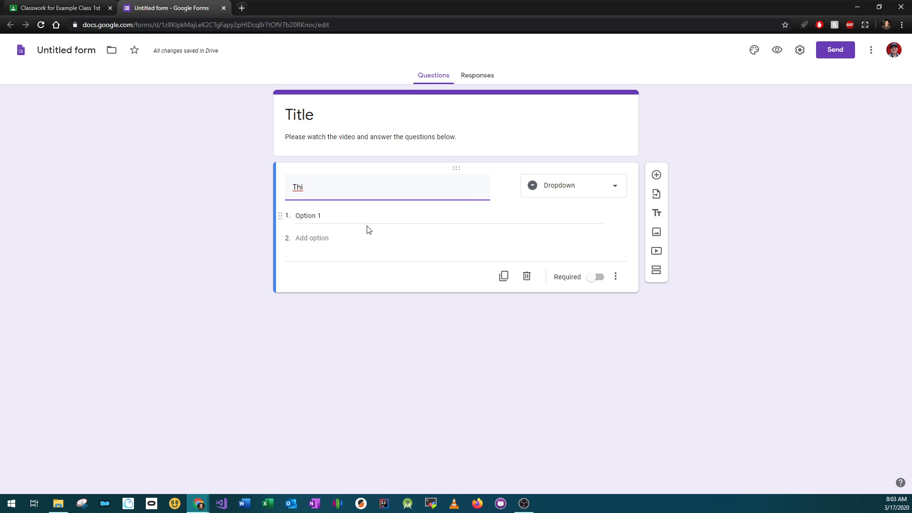
{"action": "type", "text": "s is an example dropdown"}
{"action": "key", "text": "Tab"}
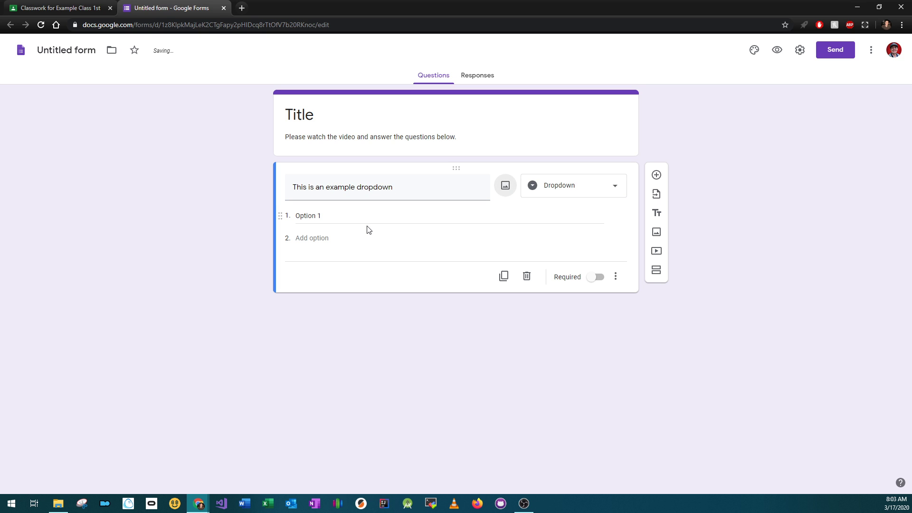
{"action": "key", "text": "Tab"}
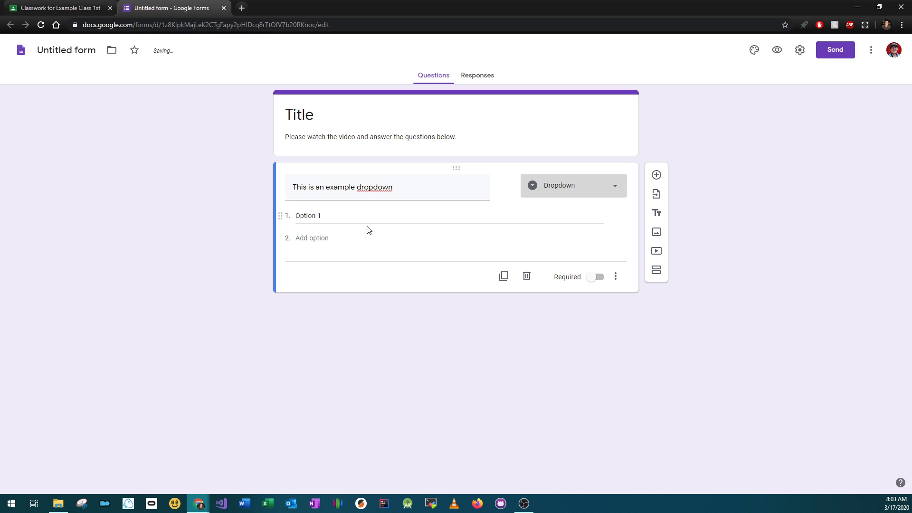
{"action": "left_click", "coordinate": [331, 239]}
{"action": "left_click", "coordinate": [310, 239]}
{"action": "left_click", "coordinate": [318, 261]}
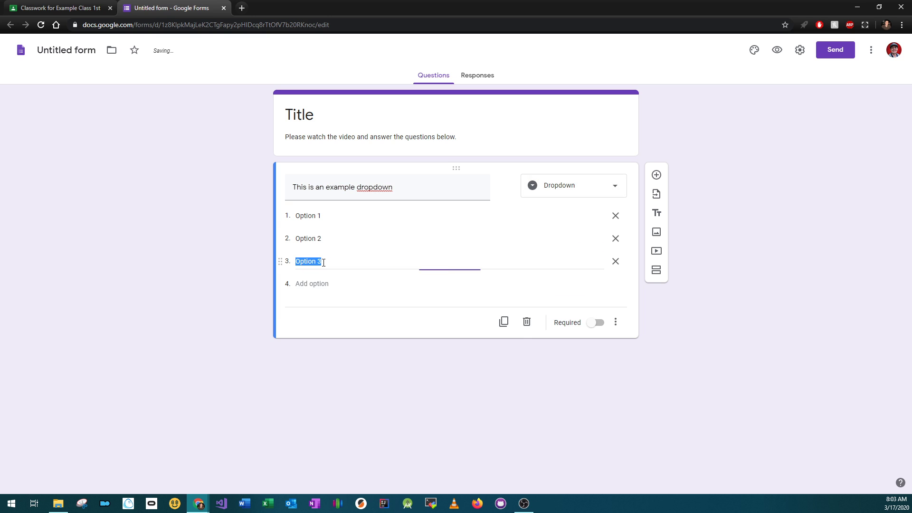
Preview the form, test the dropdown by choosing Option 2, and leave the preview without submitting
{"action": "left_click", "coordinate": [779, 50]}
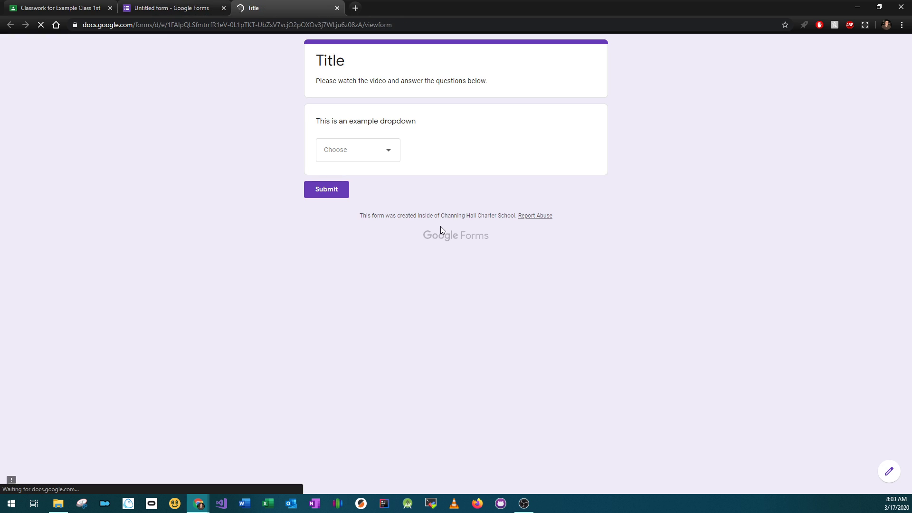
{"action": "left_click", "coordinate": [374, 152]}
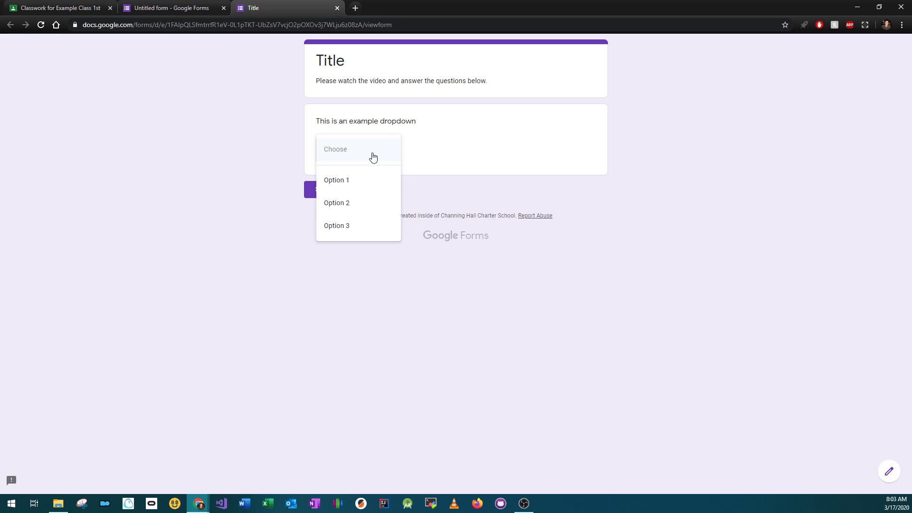
{"action": "left_click", "coordinate": [354, 203]}
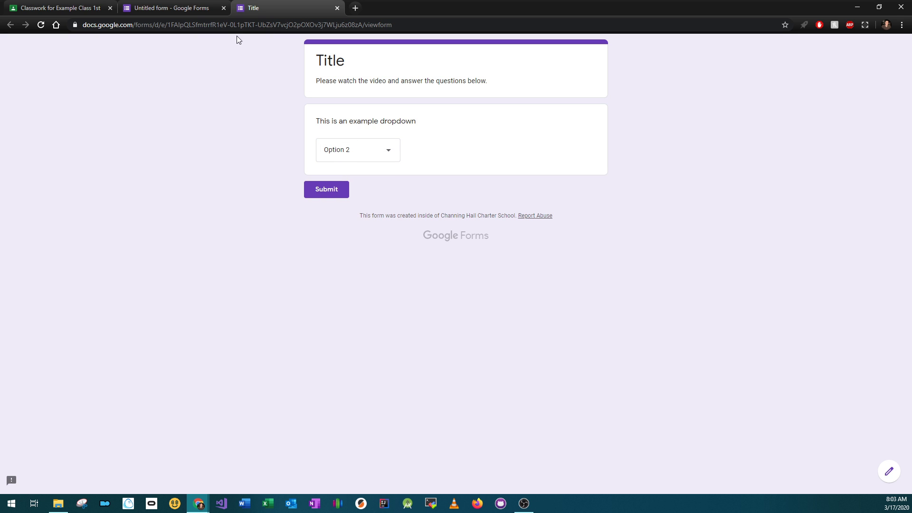
{"action": "left_click", "coordinate": [337, 8]}
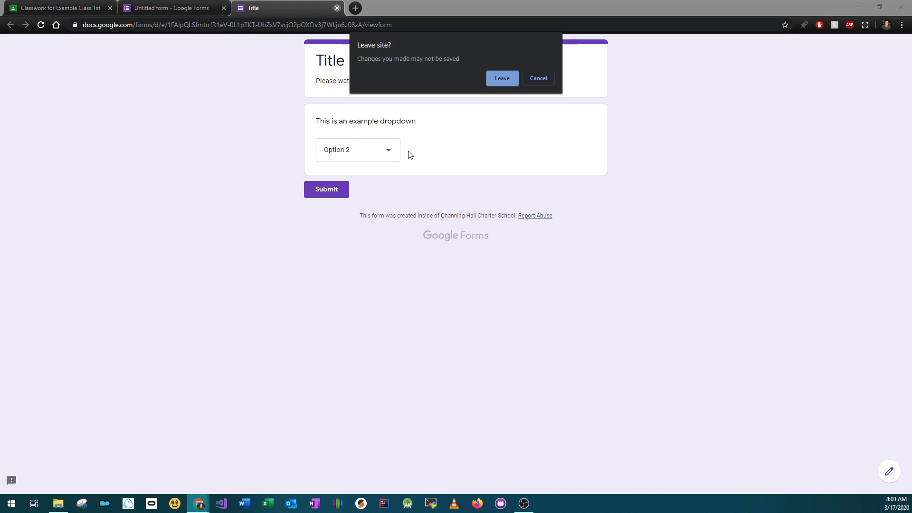
{"action": "left_click", "coordinate": [501, 78]}
Try the Short answer and Paragraph types on the example question
{"action": "left_click", "coordinate": [614, 188]}
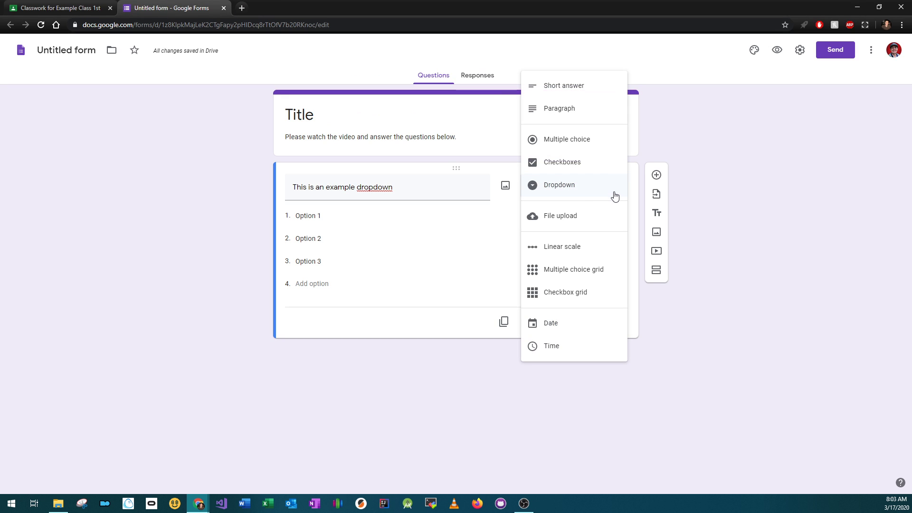
{"action": "left_click", "coordinate": [587, 89]}
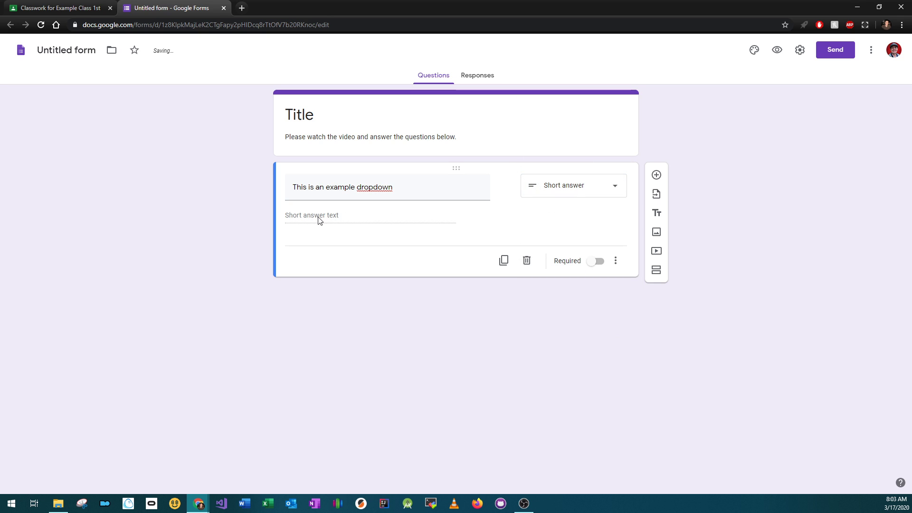
{"action": "left_click", "coordinate": [566, 185]}
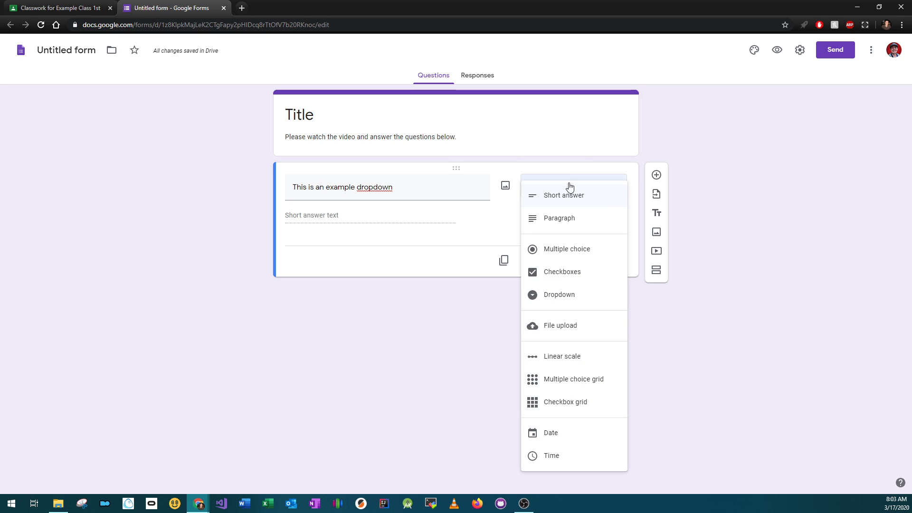
{"action": "left_click", "coordinate": [570, 218]}
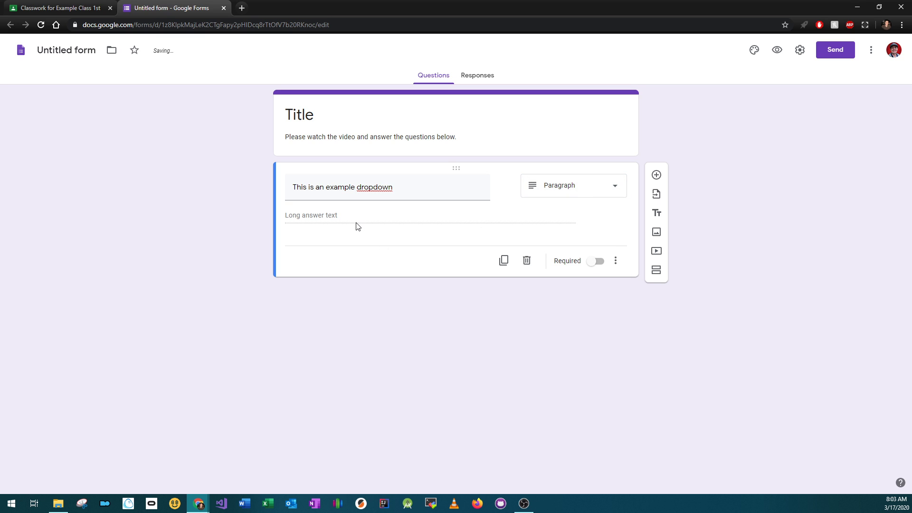
Change the example question's type to File upload and agree to let respondents upload files to Drive
{"action": "left_click", "coordinate": [570, 192]}
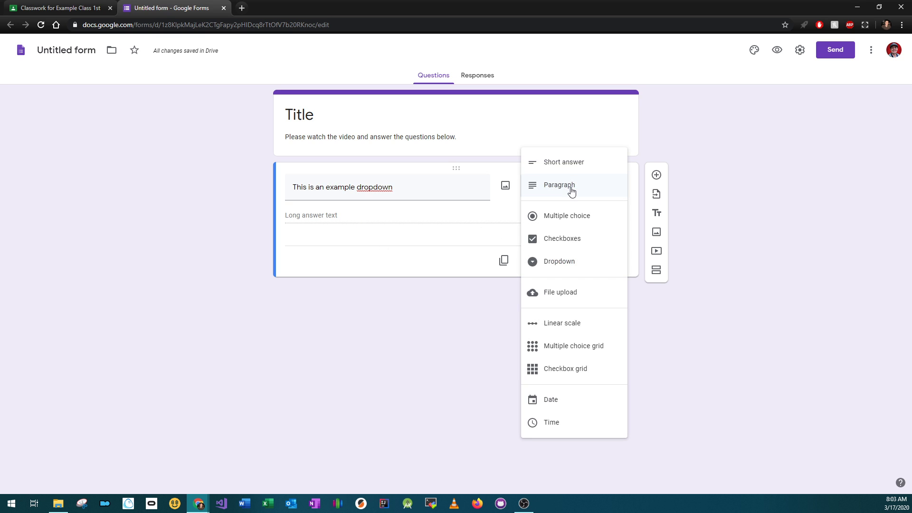
{"action": "left_click", "coordinate": [555, 297]}
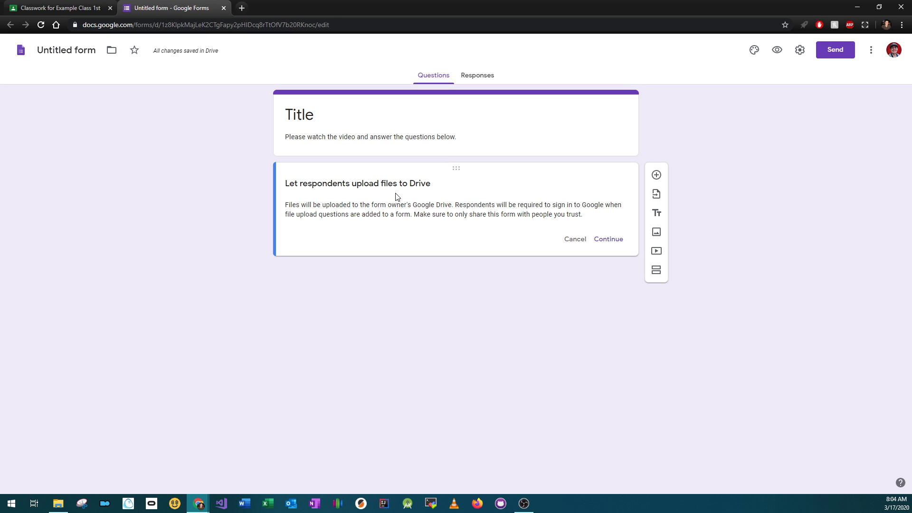
{"action": "left_click_drag", "start_coordinate": [417, 203], "coordinate": [453, 204]}
{"action": "left_click", "coordinate": [596, 239]}
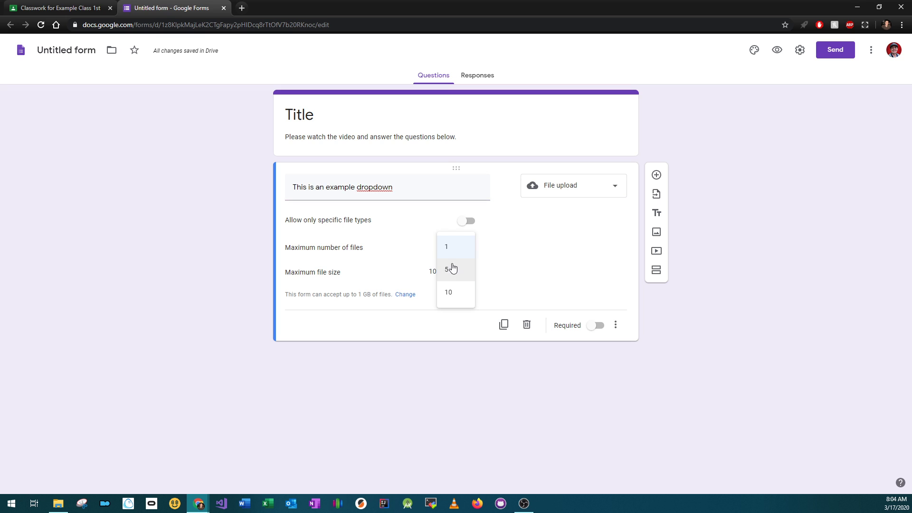
Check the upload limits for file count and size, and allow only specific file types
{"action": "left_click", "coordinate": [515, 261]}
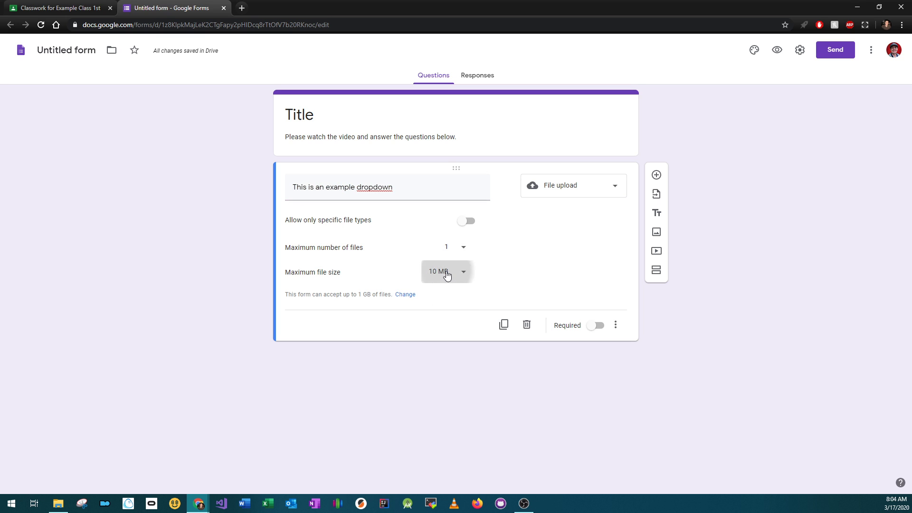
{"action": "left_click", "coordinate": [446, 271]}
{"action": "left_click", "coordinate": [536, 256]}
{"action": "left_click", "coordinate": [469, 223]}
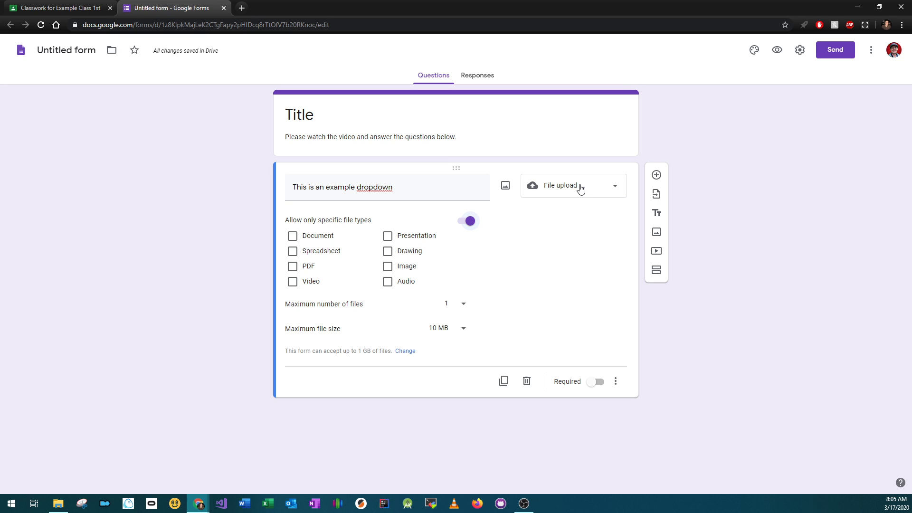
Change the example question to a Linear scale running from 1 to 10
{"action": "left_click", "coordinate": [579, 189]}
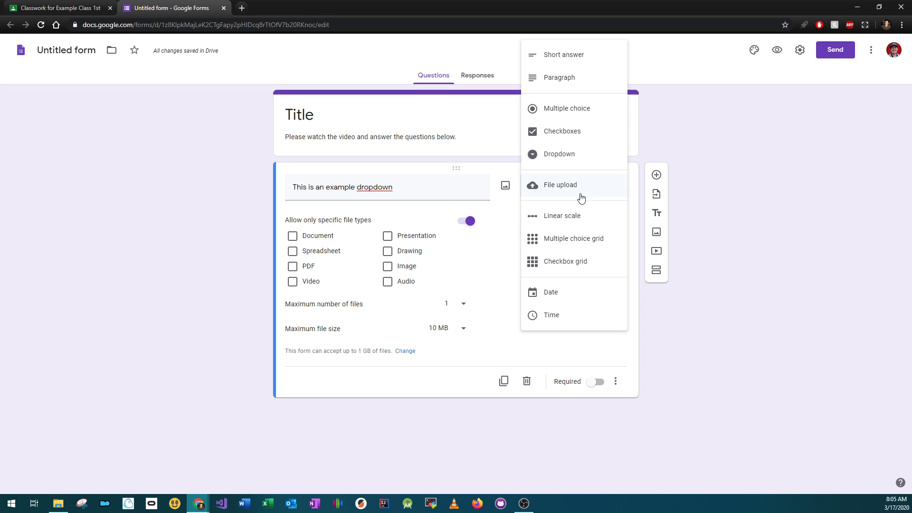
{"action": "left_click", "coordinate": [592, 222]}
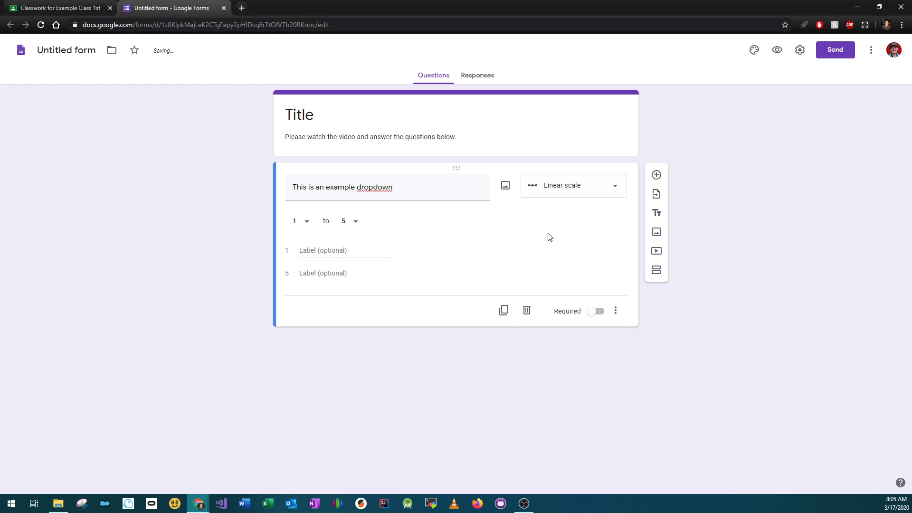
{"action": "left_click", "coordinate": [355, 223]}
{"action": "left_click", "coordinate": [353, 335]}
Label the low end of the scale "Least Likely" and the high end "Most LIkey"
{"action": "left_click", "coordinate": [331, 255]}
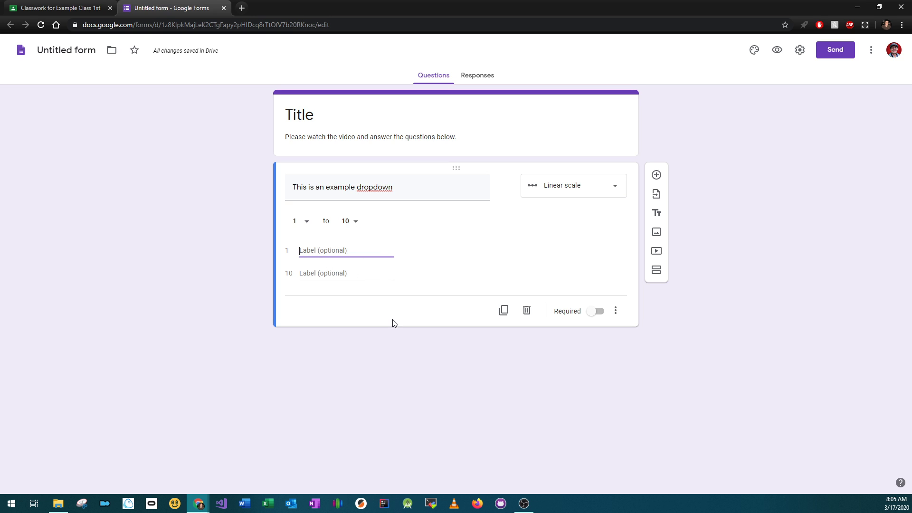
{"action": "type", "text": "L"}
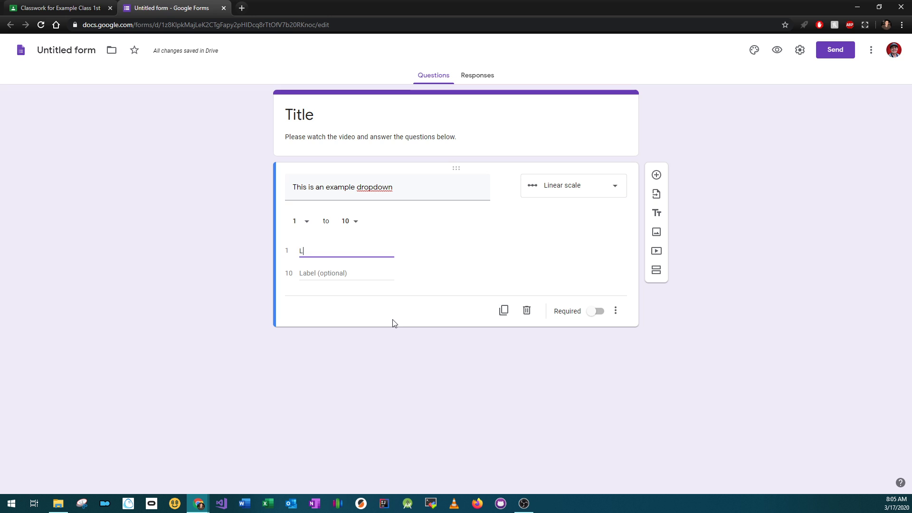
{"action": "type", "text": "ease Likely"}
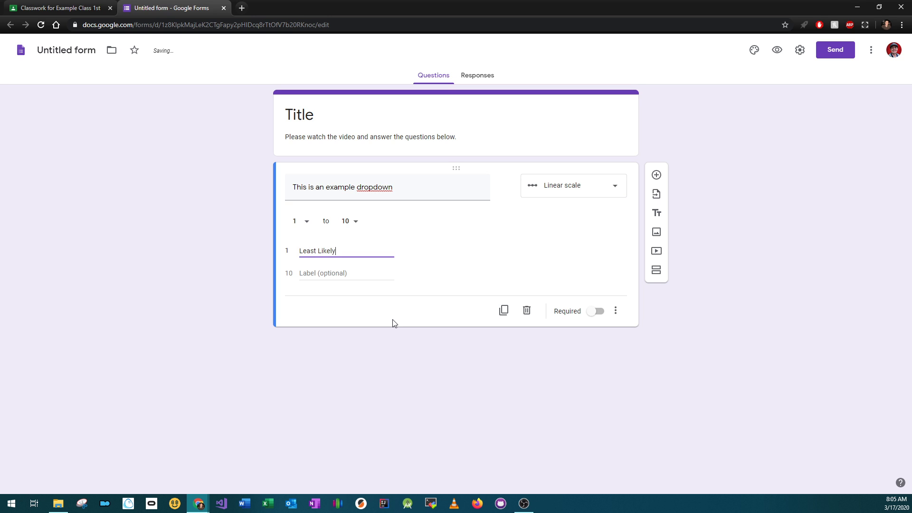
{"action": "key", "text": "Tab"}
{"action": "type", "text": "Mos"}
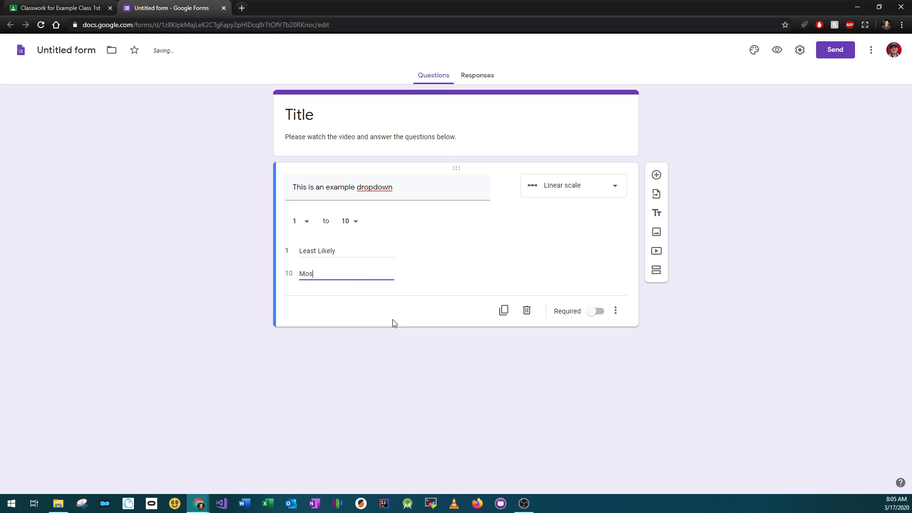
{"action": "type", "text": "t LIkey"}
Preview the form, test several ratings on the linear scale, and leave the preview without submitting
{"action": "left_click", "coordinate": [778, 51]}
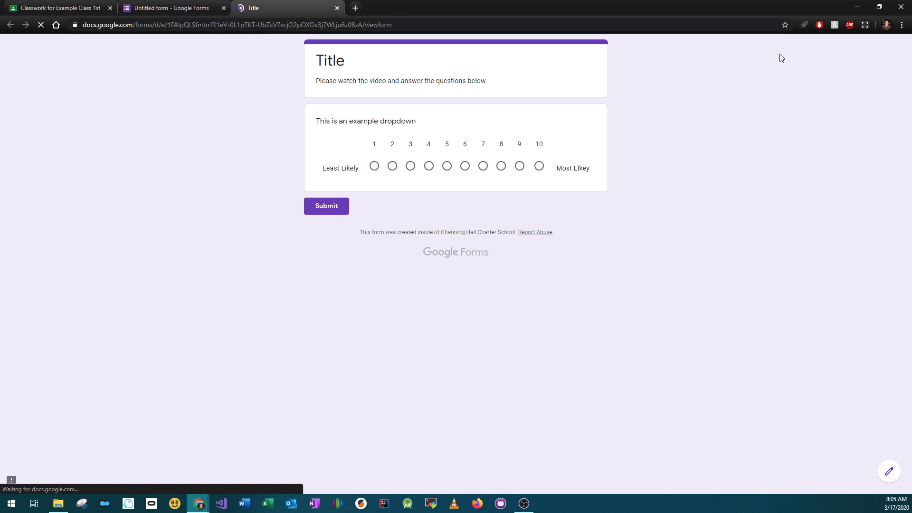
{"action": "left_click", "coordinate": [429, 166]}
{"action": "left_click", "coordinate": [483, 167]}
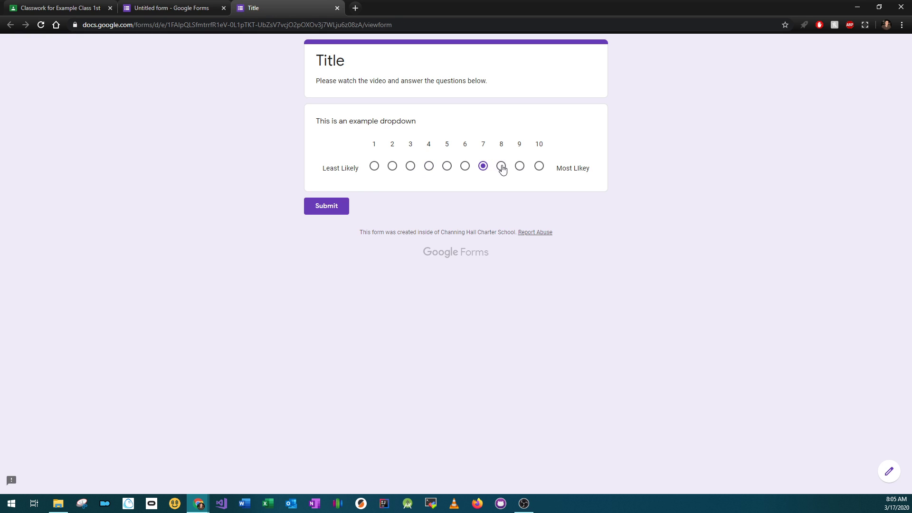
{"action": "left_click", "coordinate": [501, 166]}
{"action": "left_click", "coordinate": [392, 166]}
{"action": "left_click", "coordinate": [519, 166]}
{"action": "left_click", "coordinate": [539, 166]}
{"action": "left_click", "coordinate": [337, 8]}
{"action": "left_click", "coordinate": [518, 78]}
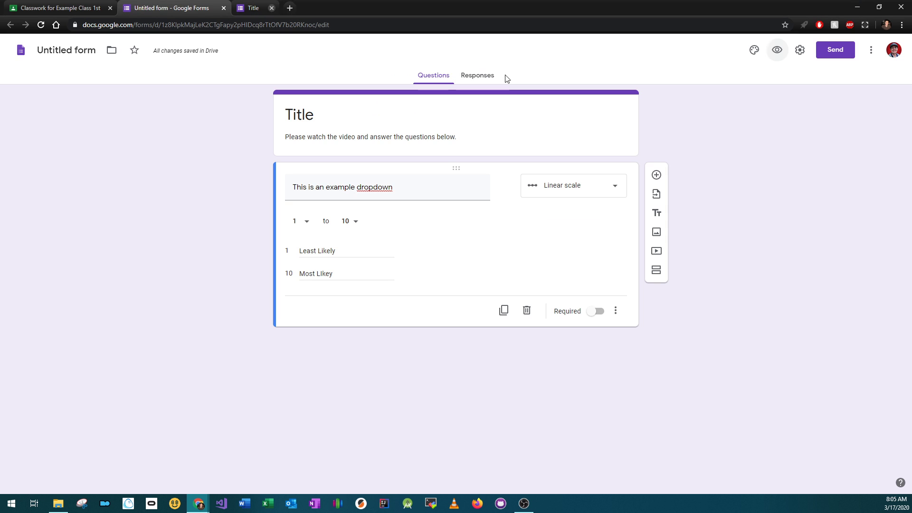
Change the example question to a Multiple choice grid with four rows and four columns
{"action": "left_click", "coordinate": [572, 186]}
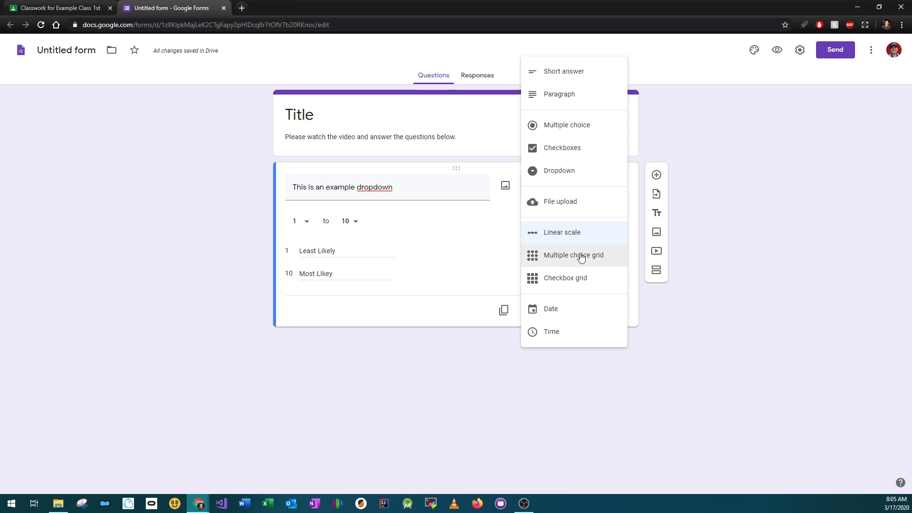
{"action": "left_click", "coordinate": [576, 257]}
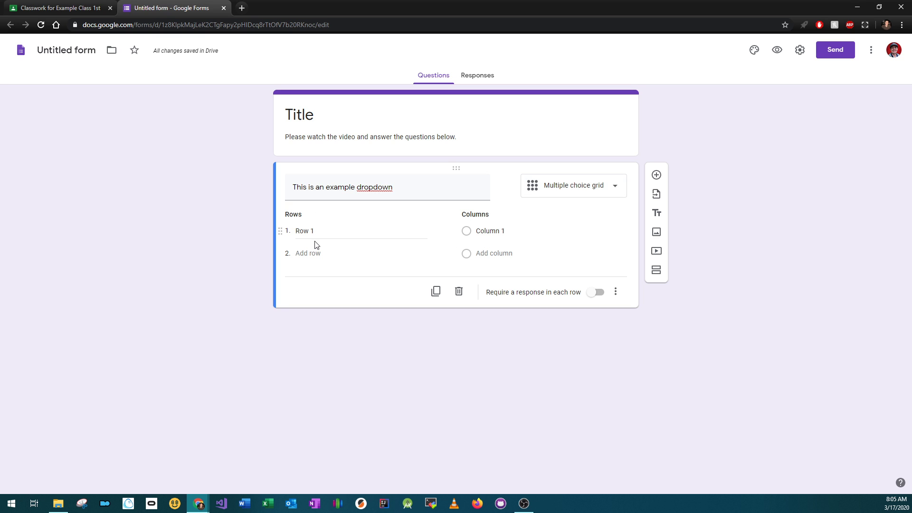
{"action": "left_click", "coordinate": [315, 253]}
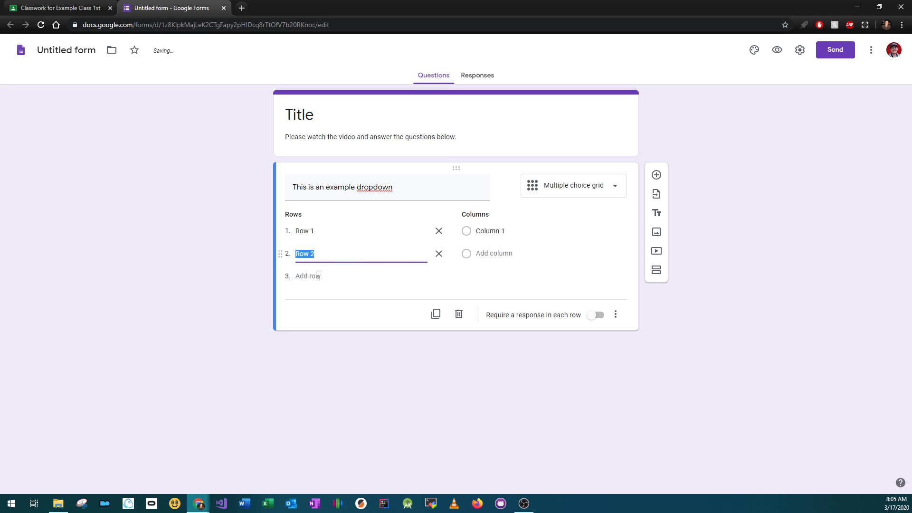
{"action": "left_click", "coordinate": [318, 276]}
{"action": "left_click", "coordinate": [499, 253]}
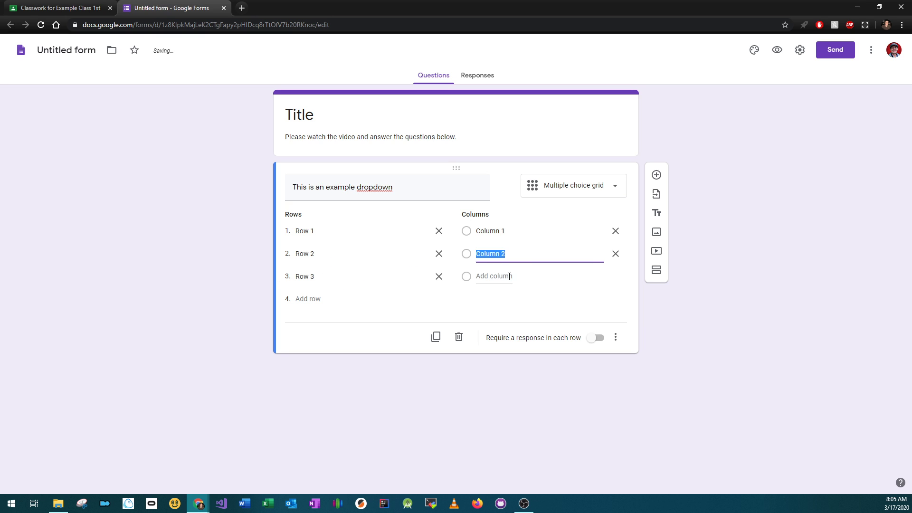
{"action": "left_click", "coordinate": [509, 277]}
{"action": "left_click", "coordinate": [503, 298]}
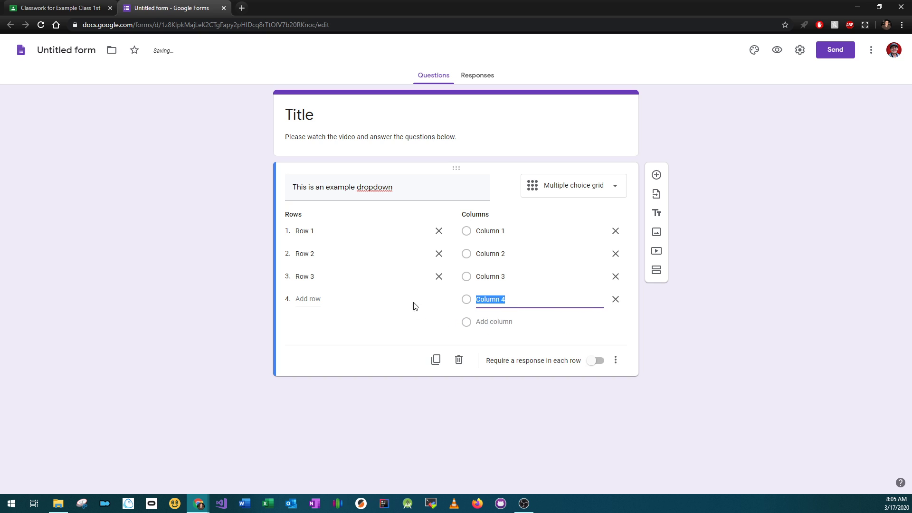
Preview the form, test single choices in the first three grid rows, and leave the preview without submitting
{"action": "left_click", "coordinate": [777, 50]}
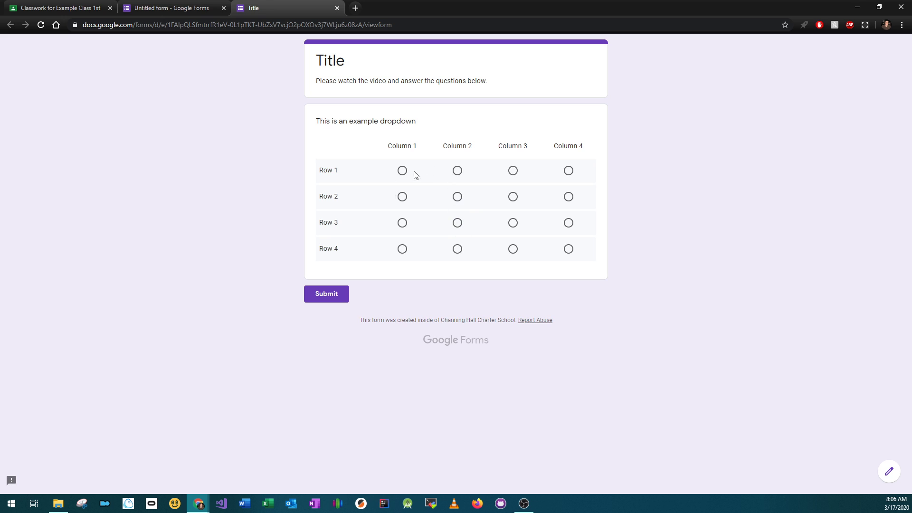
{"action": "left_click", "coordinate": [405, 172]}
{"action": "left_click", "coordinate": [456, 172]}
{"action": "left_click", "coordinate": [457, 197]}
{"action": "left_click", "coordinate": [401, 170]}
{"action": "left_click", "coordinate": [403, 197]}
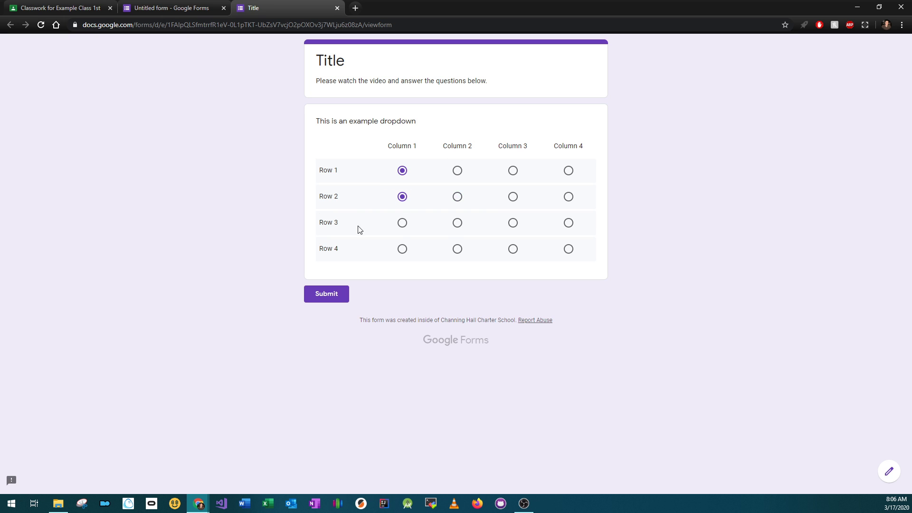
{"action": "left_click", "coordinate": [512, 224]}
{"action": "left_click", "coordinate": [337, 8]}
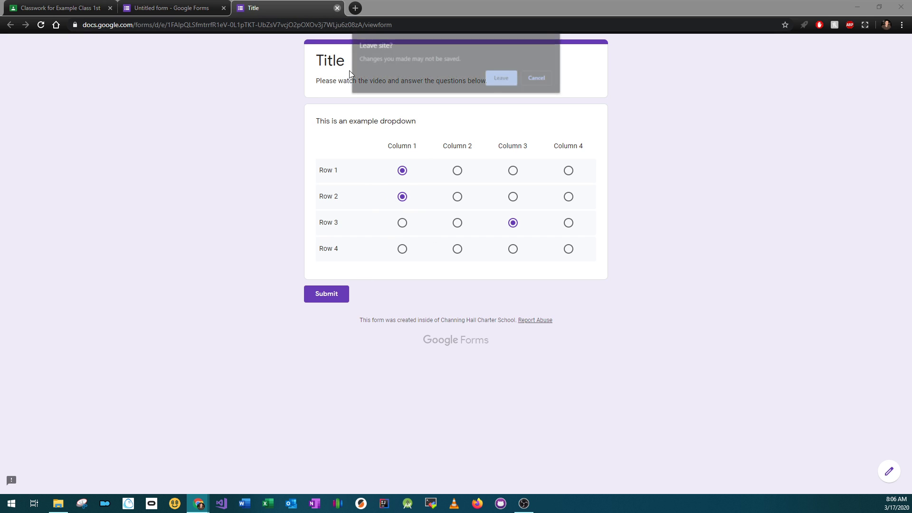
{"action": "left_click", "coordinate": [502, 78]}
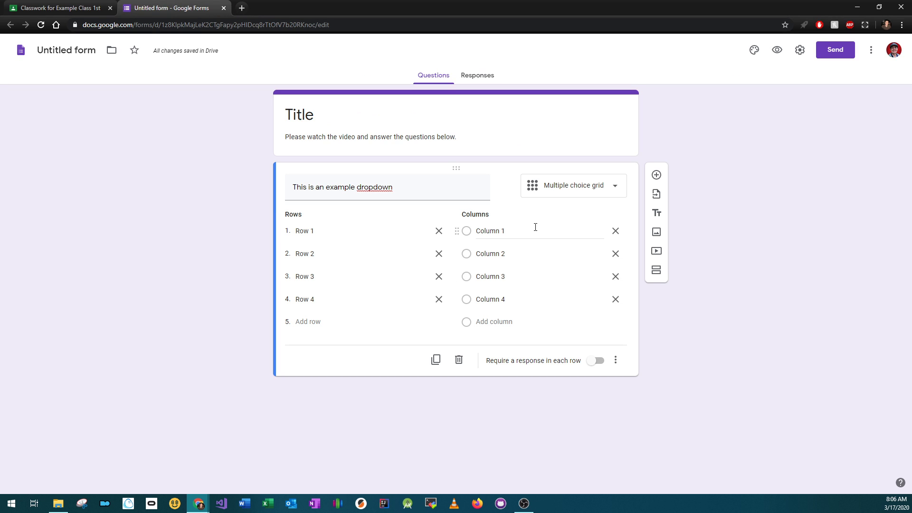
Change the question to a Checkbox grid and test ticking several boxes per row in the form preview without submitting
{"action": "left_click", "coordinate": [576, 188]}
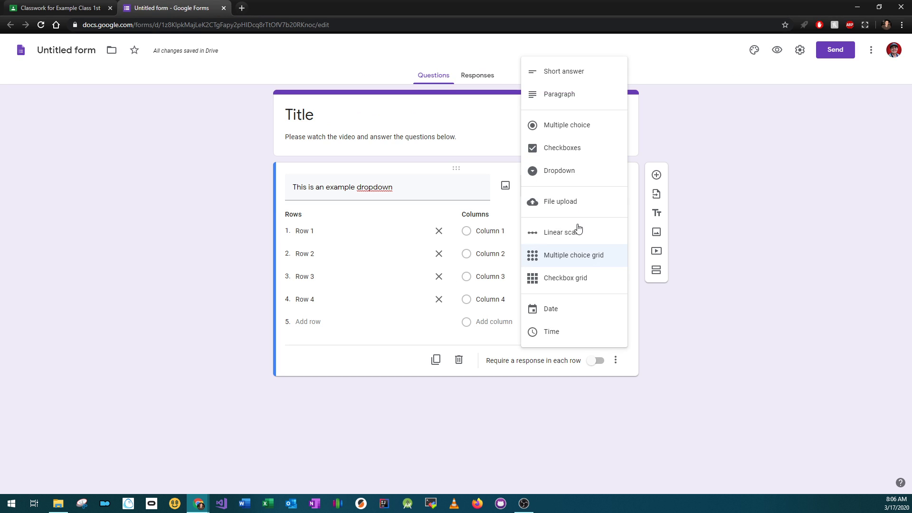
{"action": "left_click", "coordinate": [580, 278]}
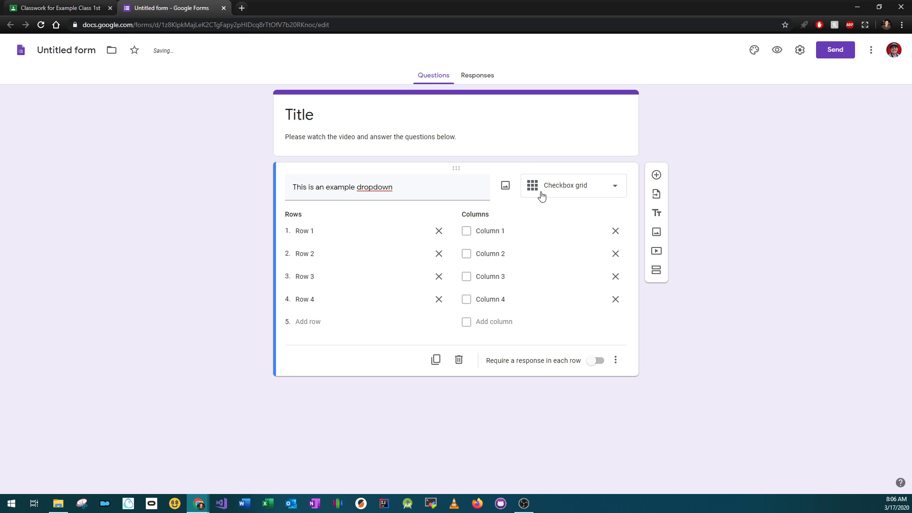
{"action": "left_click", "coordinate": [777, 49]}
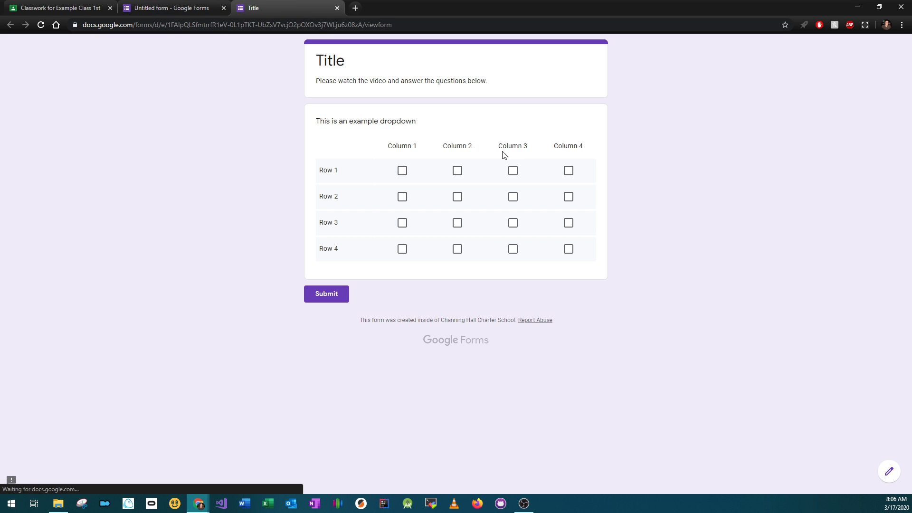
{"action": "left_click", "coordinate": [403, 171]}
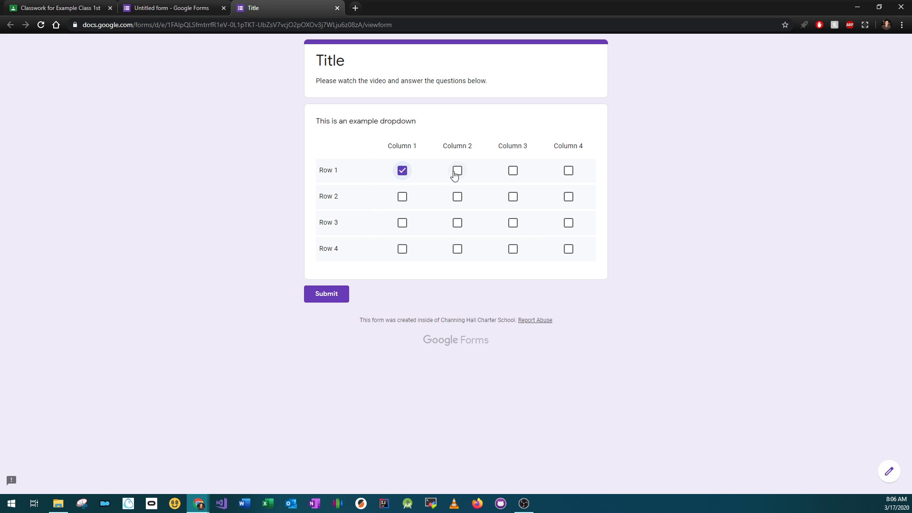
{"action": "left_click", "coordinate": [457, 171]}
{"action": "left_click", "coordinate": [511, 171]}
{"action": "left_click", "coordinate": [458, 196]}
{"action": "left_click", "coordinate": [513, 197]}
{"action": "left_click", "coordinate": [568, 197]}
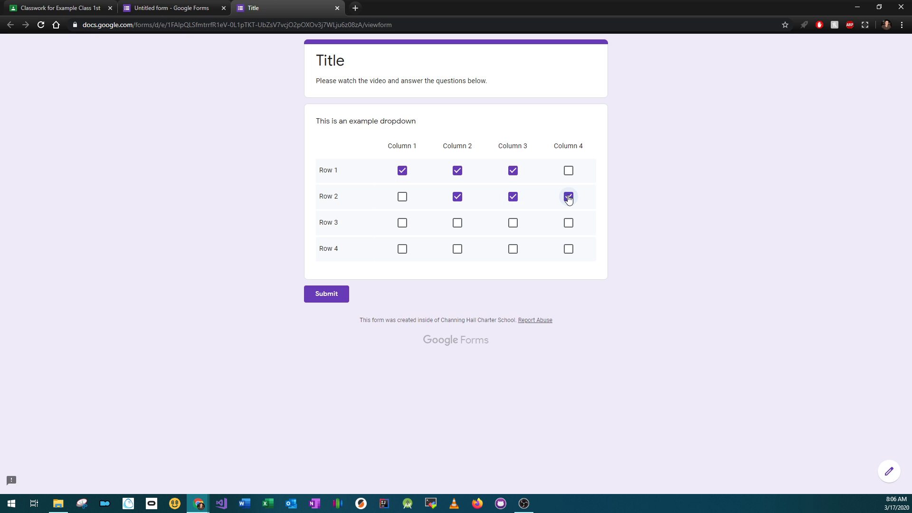
{"action": "left_click", "coordinate": [513, 222]}
{"action": "left_click", "coordinate": [405, 225]}
{"action": "left_click", "coordinate": [337, 9]}
{"action": "left_click", "coordinate": [500, 81]}
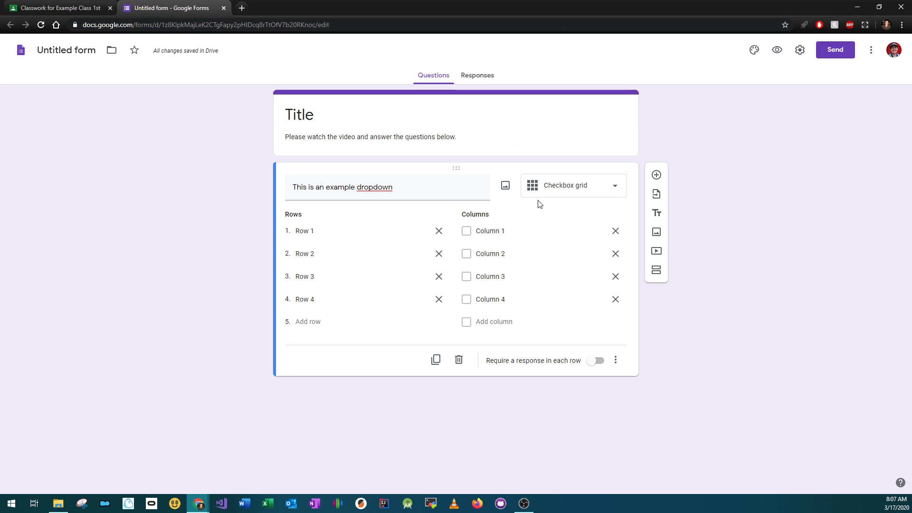
Change the example question to the Date type, and finally to Short answer
{"action": "left_click", "coordinate": [554, 192]}
{"action": "left_click", "coordinate": [550, 312]}
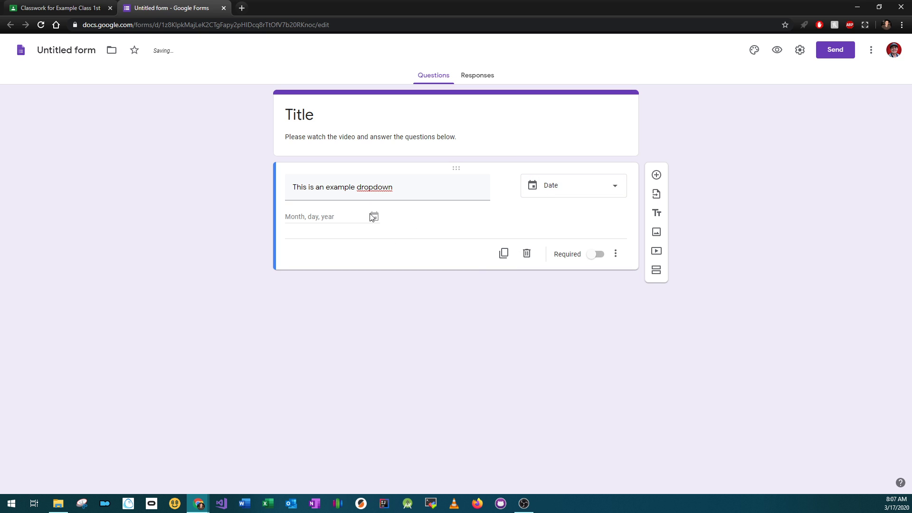
{"action": "left_click", "coordinate": [550, 192]}
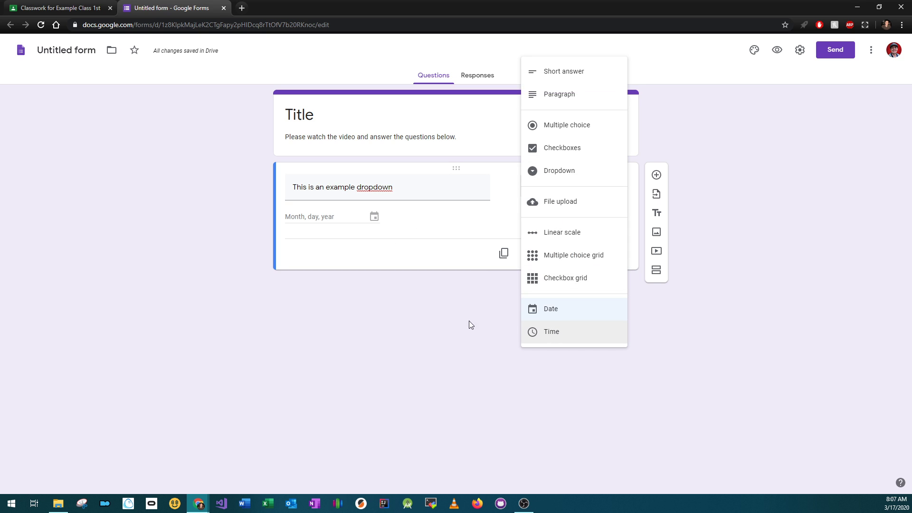
{"action": "left_click", "coordinate": [430, 319]}
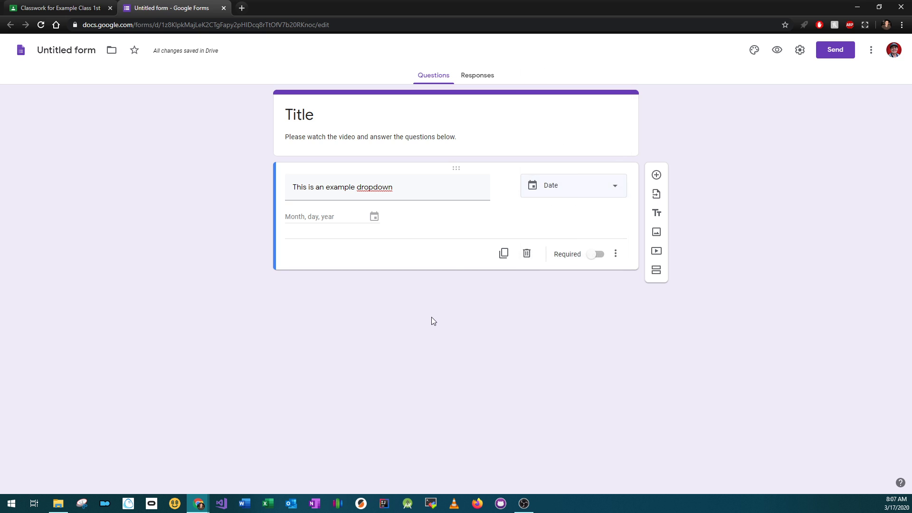
{"action": "left_click", "coordinate": [550, 185]}
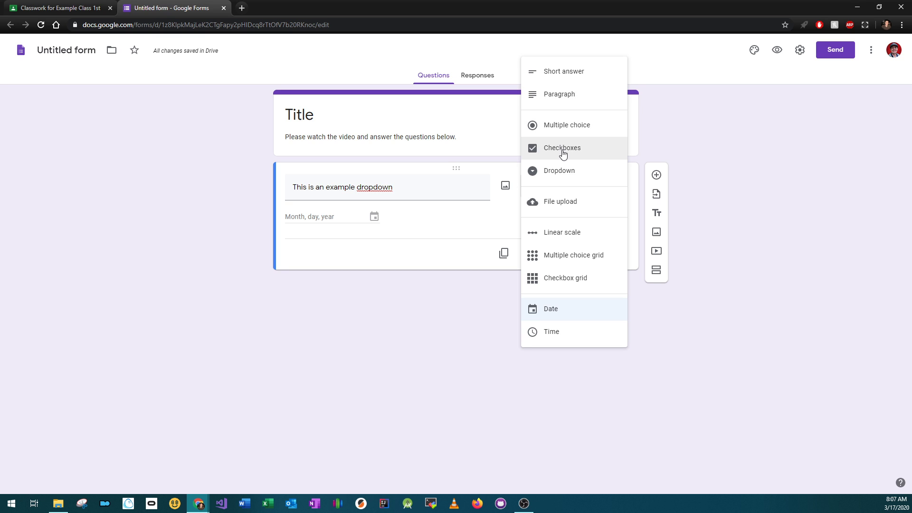
{"action": "left_click", "coordinate": [572, 72]}
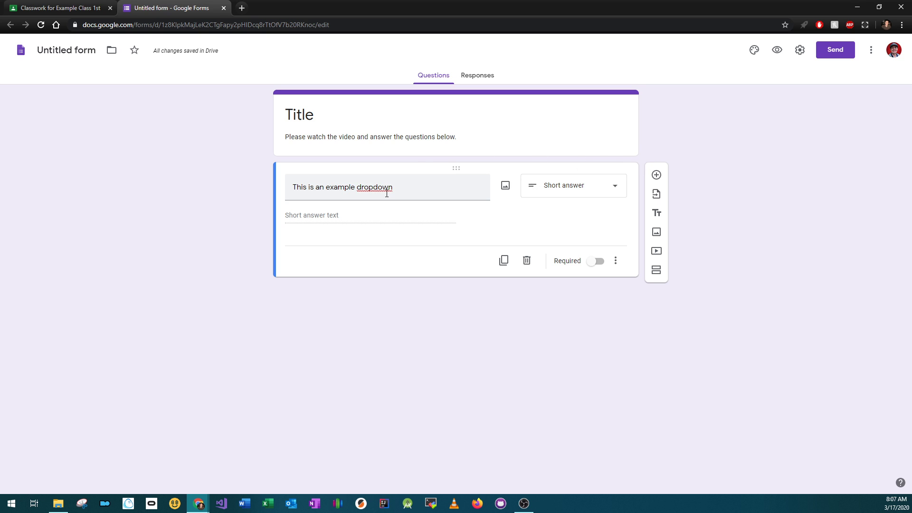
Look at the forms offered for question import without selecting one, and add a title and description block below the question
{"action": "left_click", "coordinate": [656, 195]}
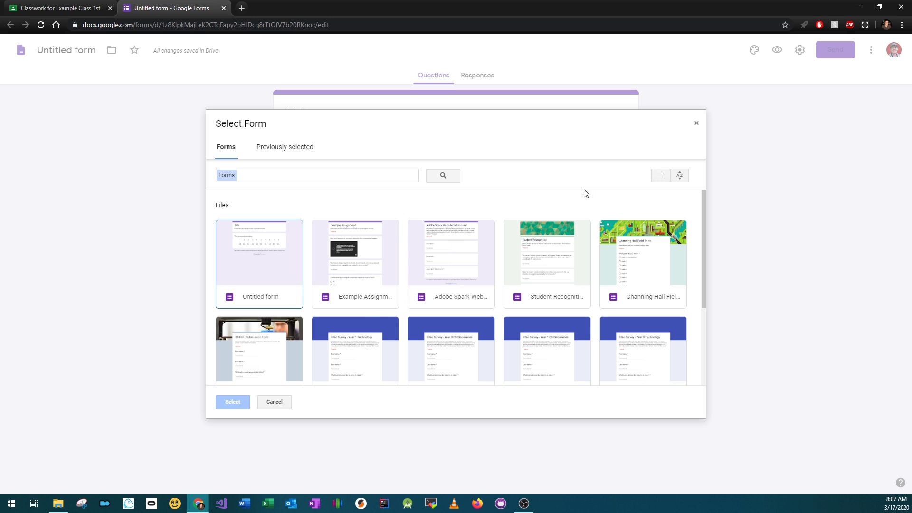
{"action": "left_click", "coordinate": [696, 123]}
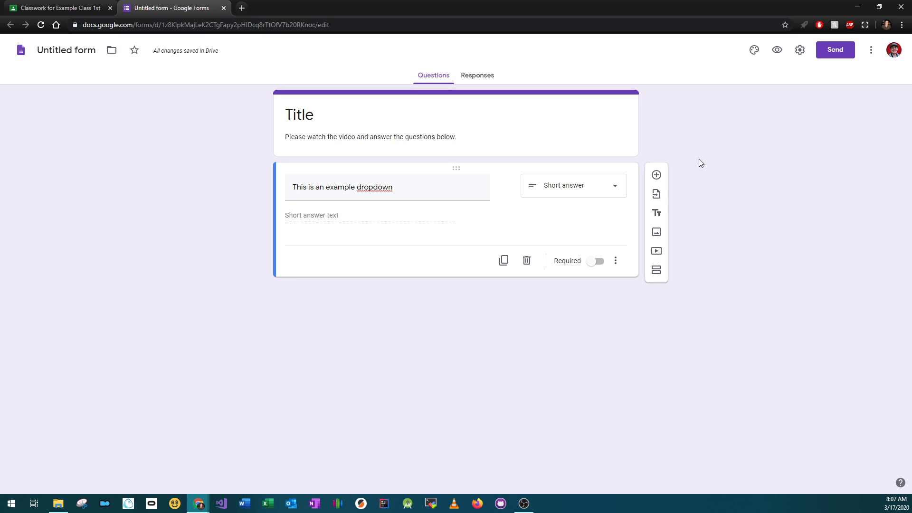
{"action": "left_click", "coordinate": [658, 214]}
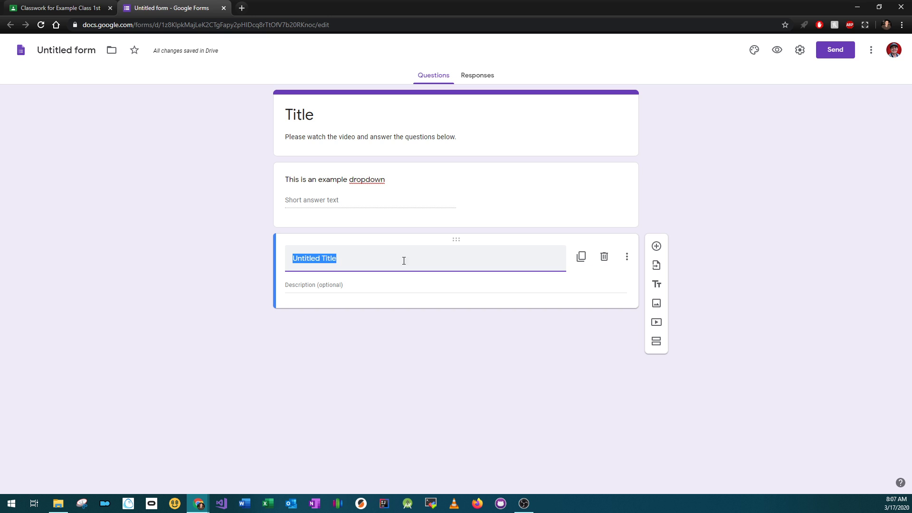
Start inserting an image and look through the Camera, Upload, Photos and Google Image Search sources
{"action": "left_click", "coordinate": [657, 306]}
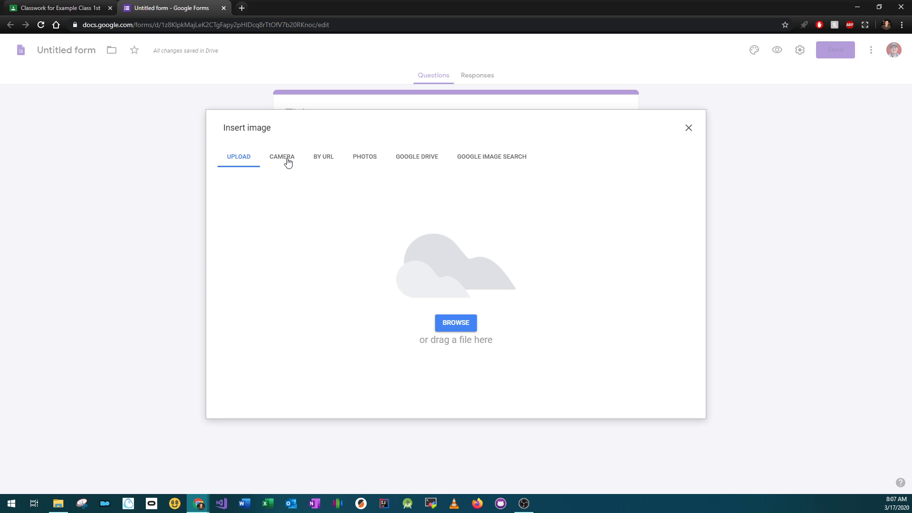
{"action": "left_click", "coordinate": [288, 162]}
{"action": "left_click", "coordinate": [248, 158]}
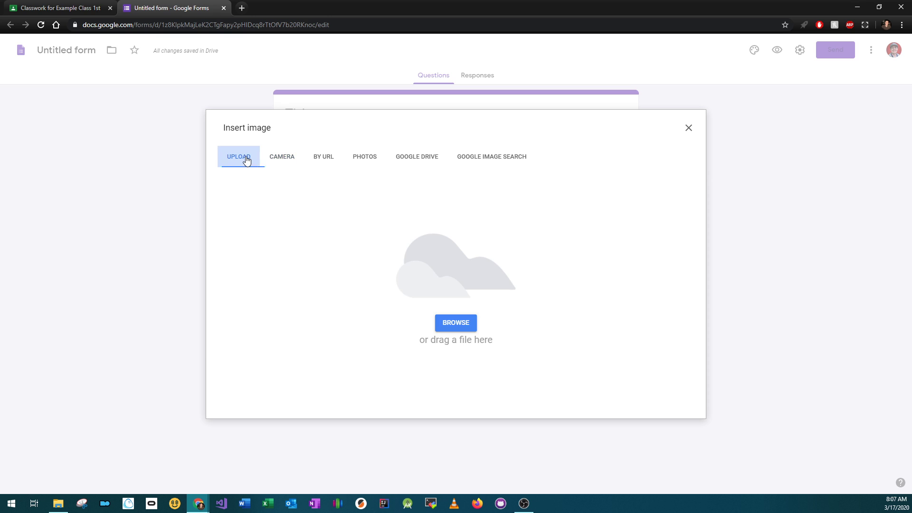
{"action": "left_click", "coordinate": [365, 159]}
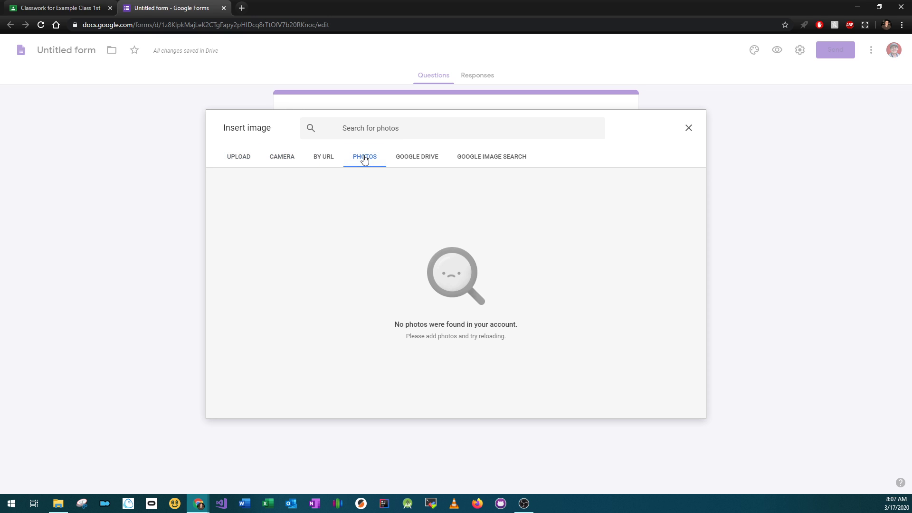
{"action": "left_click", "coordinate": [492, 157]}
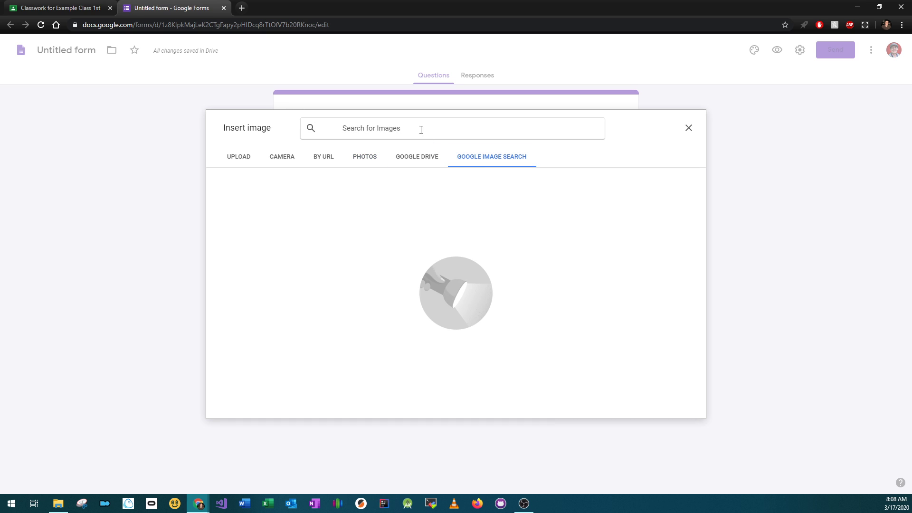
{"action": "left_click", "coordinate": [421, 130]}
{"action": "type", "text": "Test"}
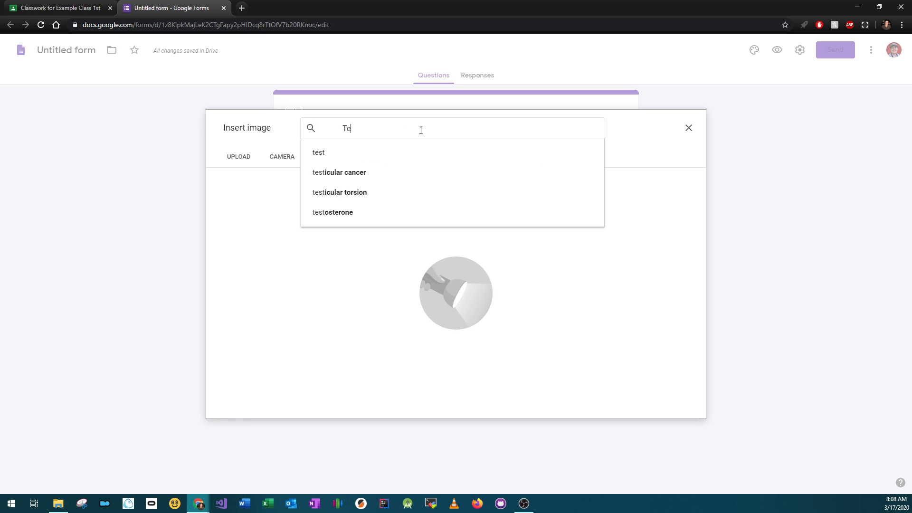
{"action": "key", "text": "BackSpace"}
{"action": "key", "text": "BackSpace"}
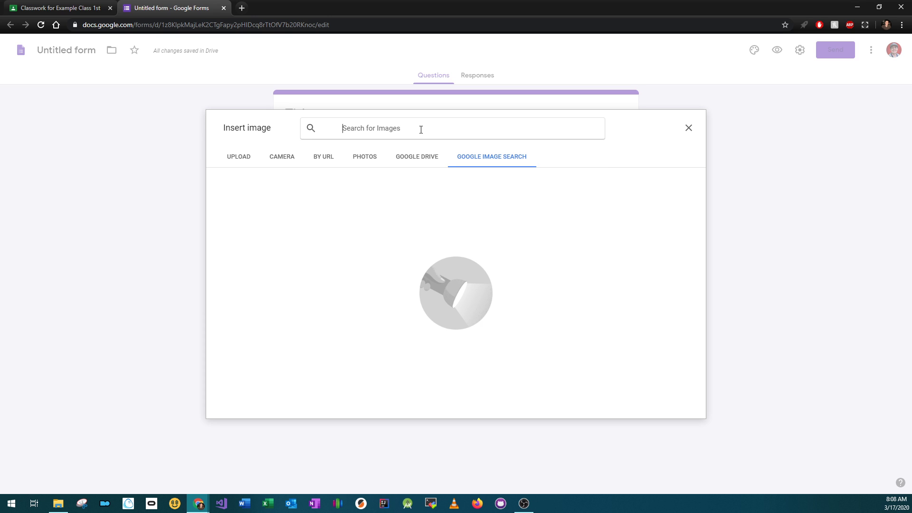
{"action": "type", "text": "M"}
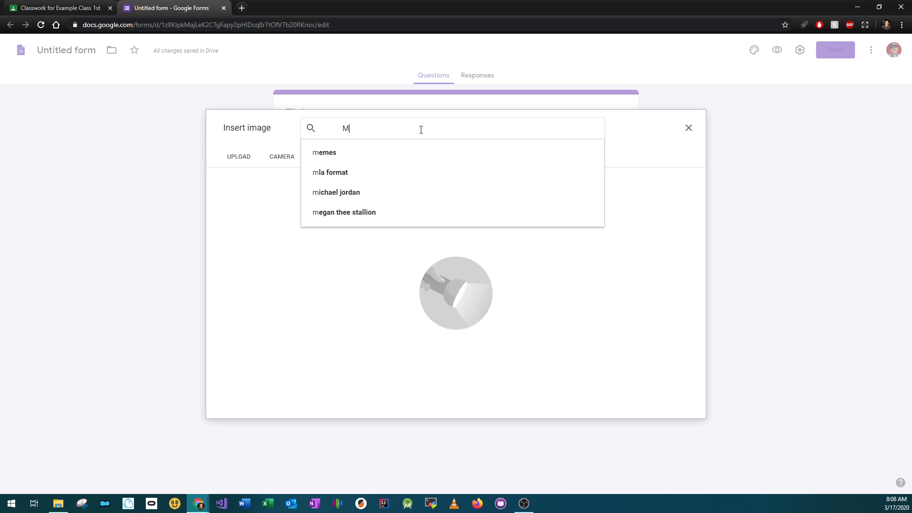
{"action": "key", "text": "BackSpace"}
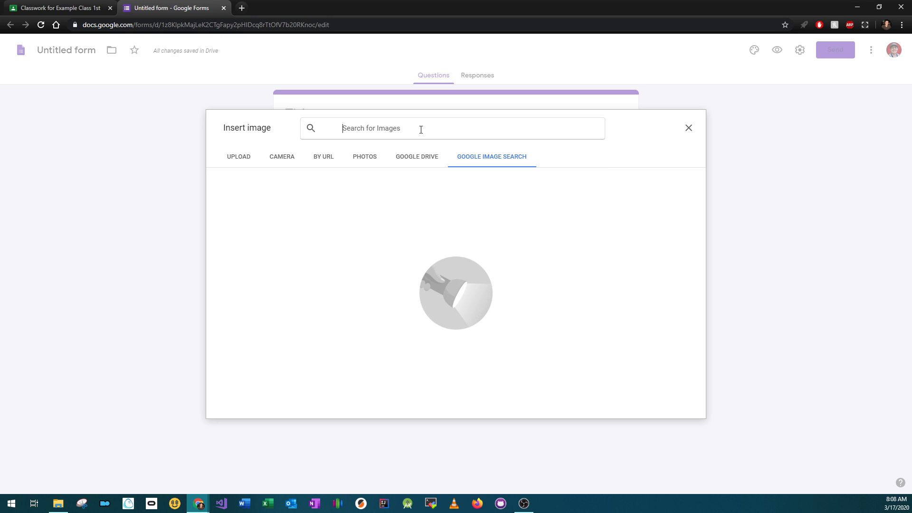
Search Google images for "worksheet" and insert the chessboard worksheet at the end of the first result row
{"action": "type", "text": "worksh"}
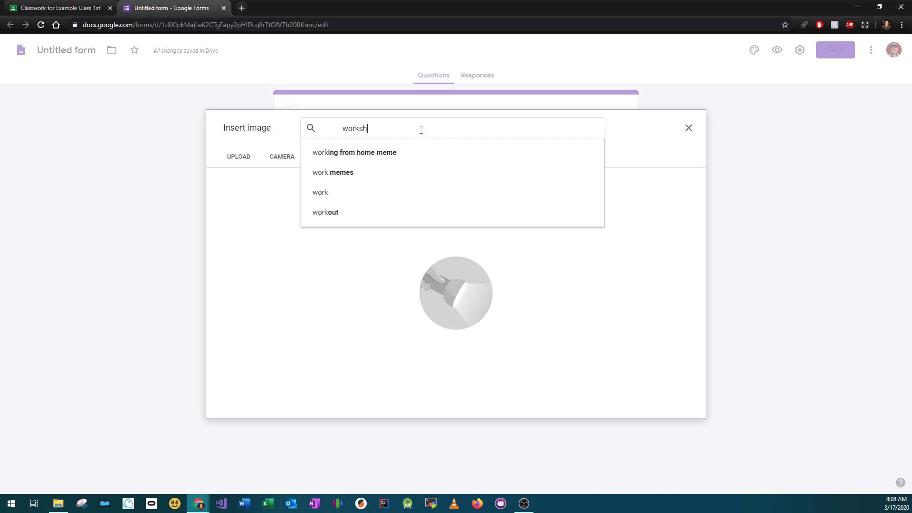
{"action": "type", "text": "err"}
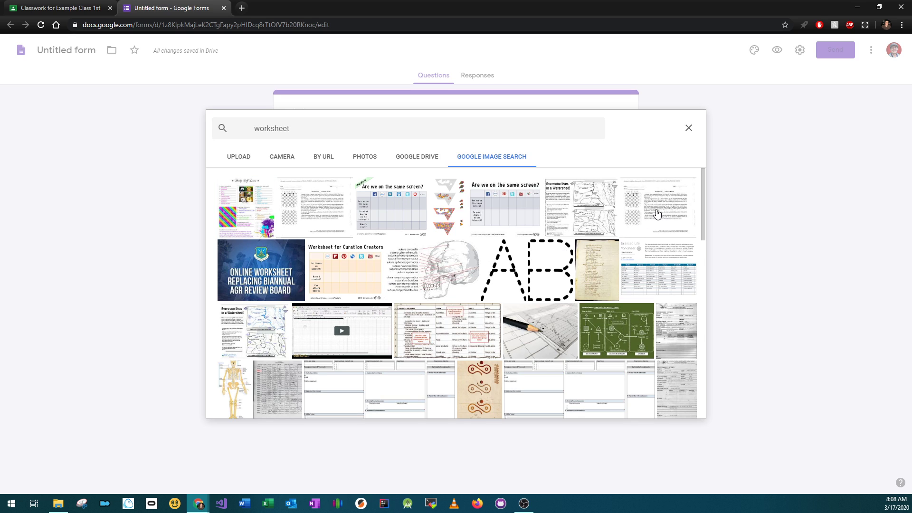
{"action": "left_click", "coordinate": [636, 227]}
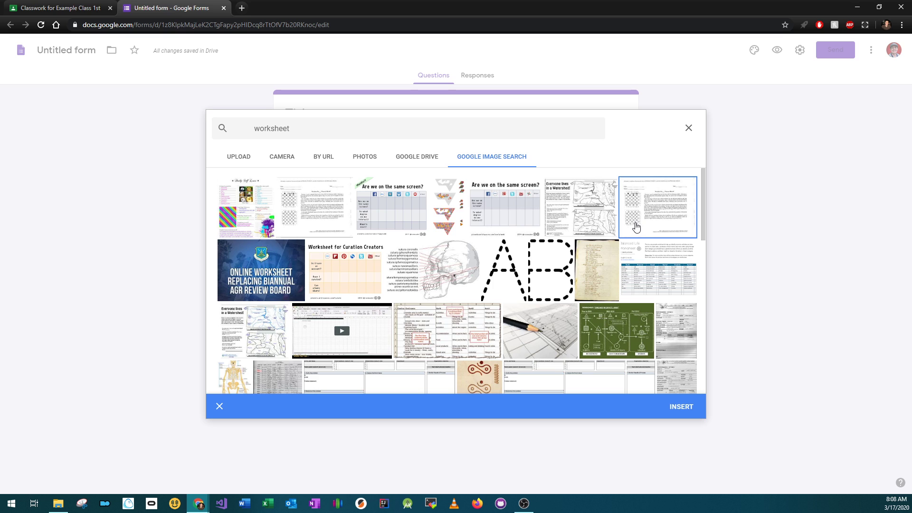
{"action": "left_click", "coordinate": [681, 407]}
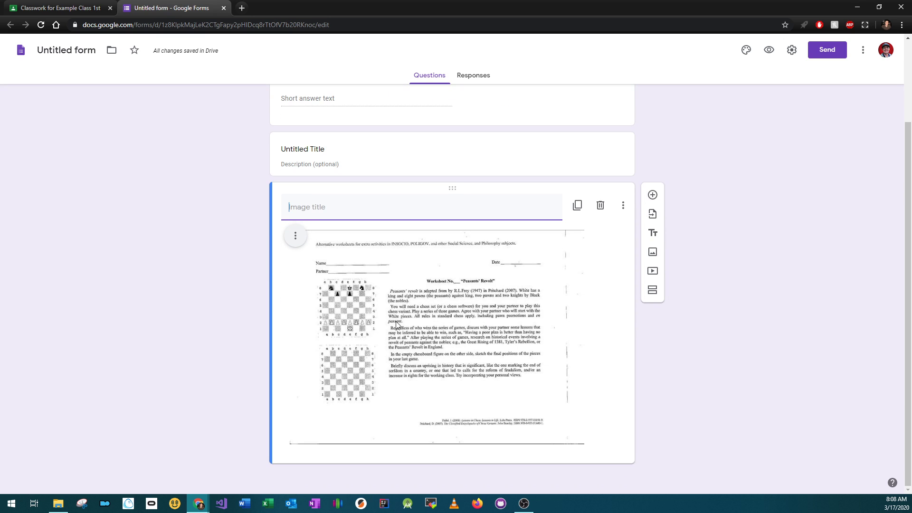
Add a question below the worksheet image, try Short answer as its type, and set it back to Multiple choice
{"action": "scroll", "coordinate": [413, 312], "scroll_direction": "up", "scroll_amount": 1}
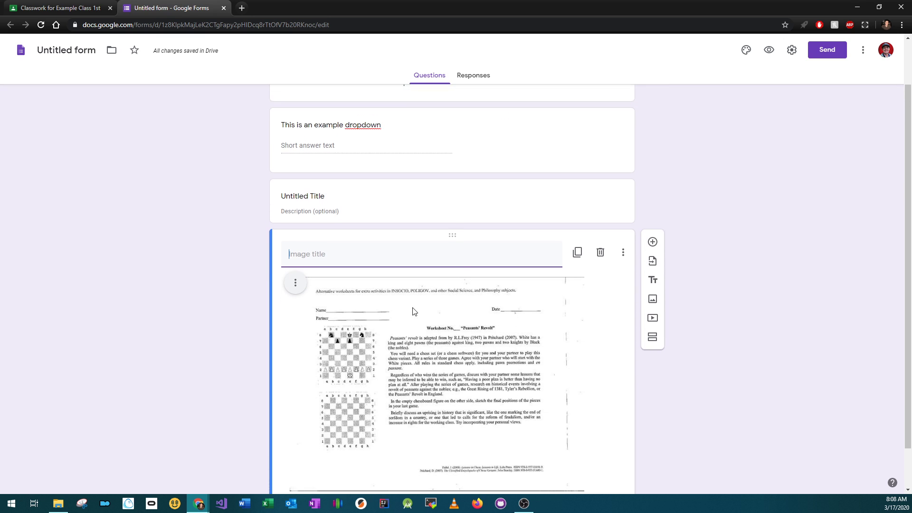
{"action": "scroll", "coordinate": [413, 312], "scroll_direction": "down", "scroll_amount": 1}
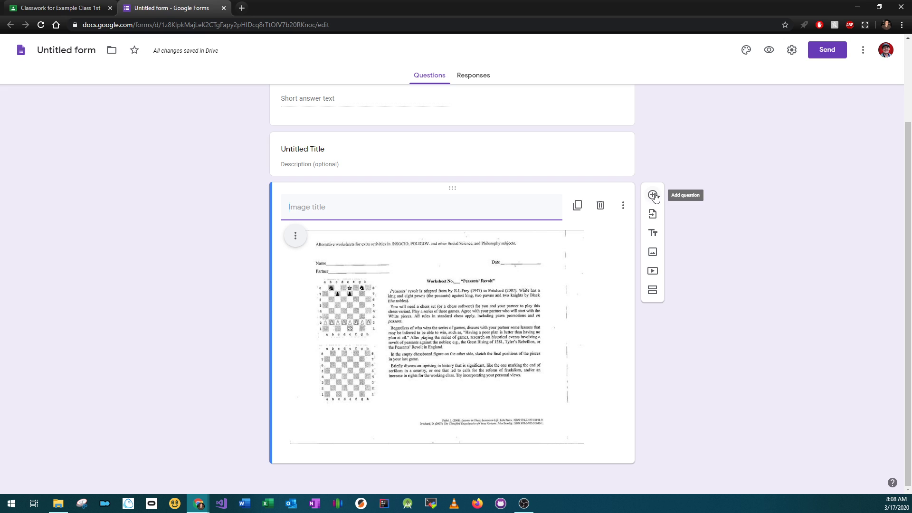
{"action": "left_click", "coordinate": [653, 195]}
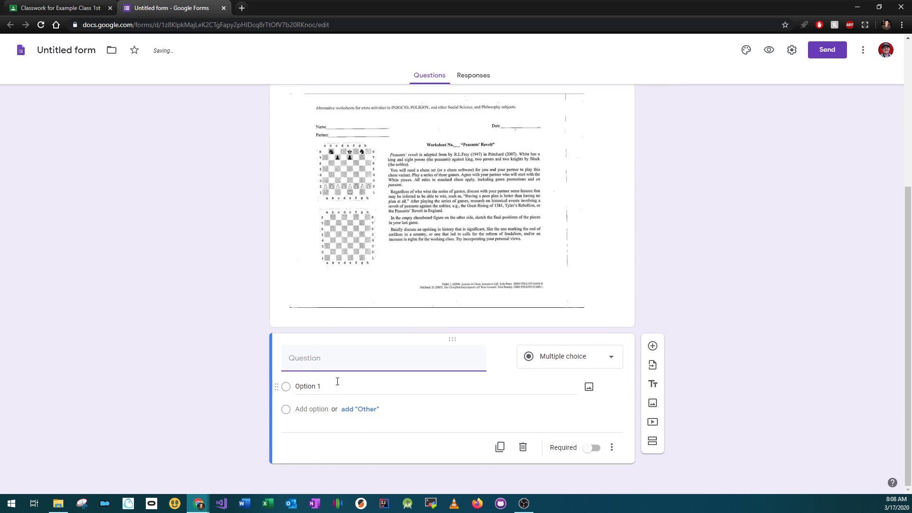
{"action": "left_click", "coordinate": [542, 359]}
{"action": "left_click", "coordinate": [570, 197]}
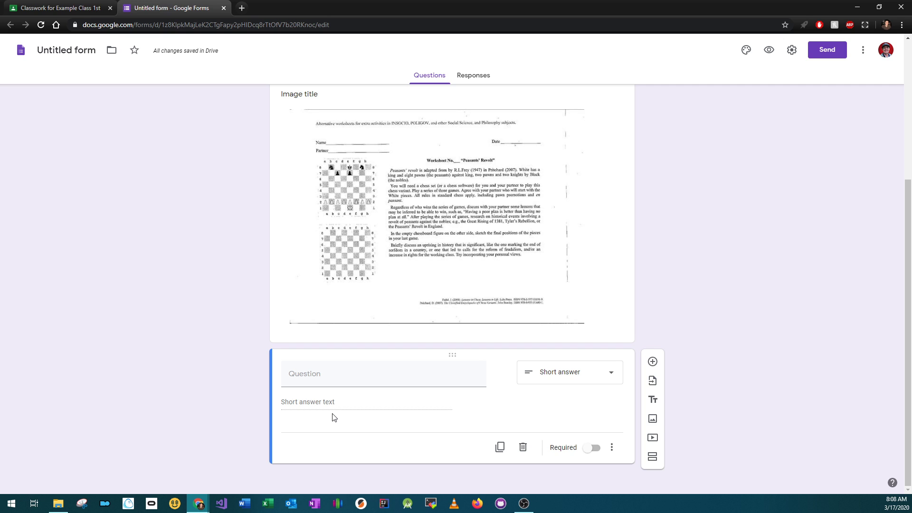
{"action": "left_click", "coordinate": [581, 379]}
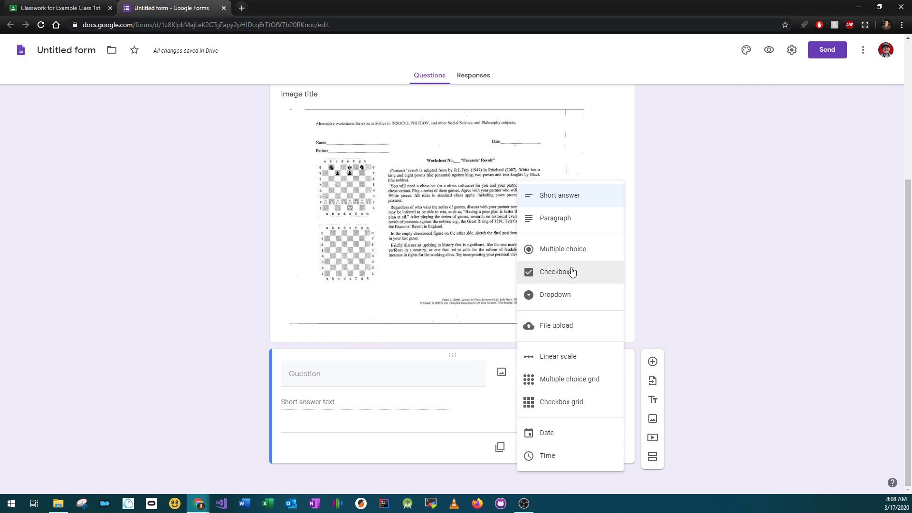
{"action": "left_click", "coordinate": [570, 249]}
Title the new multiple-choice question "Test Quest" and add Option 2, Option 3 and Option 4
{"action": "left_click", "coordinate": [341, 361]}
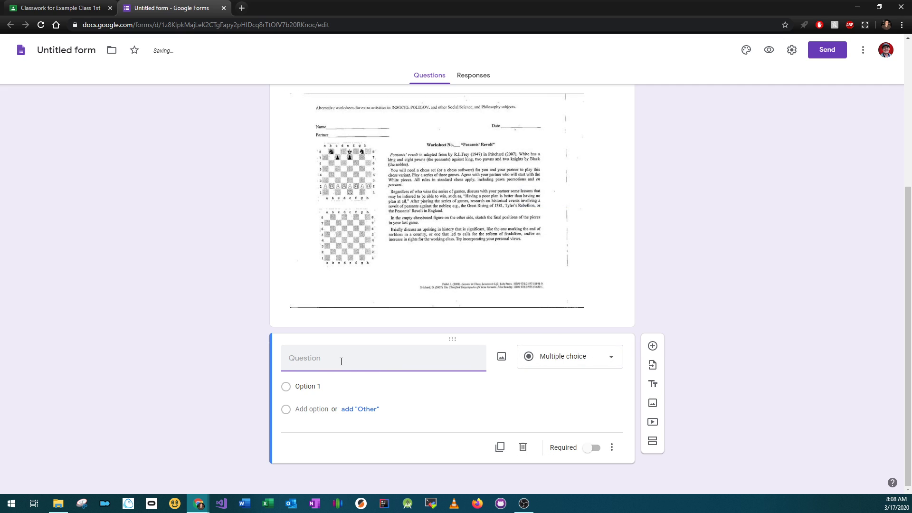
{"action": "type", "text": "Test Quest"}
{"action": "left_click", "coordinate": [311, 409]}
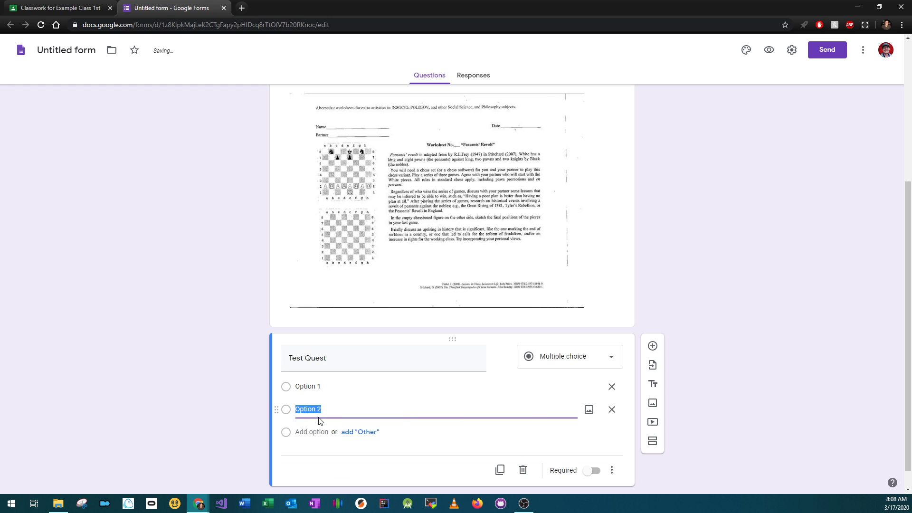
{"action": "left_click", "coordinate": [312, 432]}
{"action": "left_click", "coordinate": [299, 454]}
Retitle the multiple-choice question below the worksheet image as "Question 1"
{"action": "scroll", "coordinate": [516, 312], "scroll_direction": "up", "scroll_amount": 5}
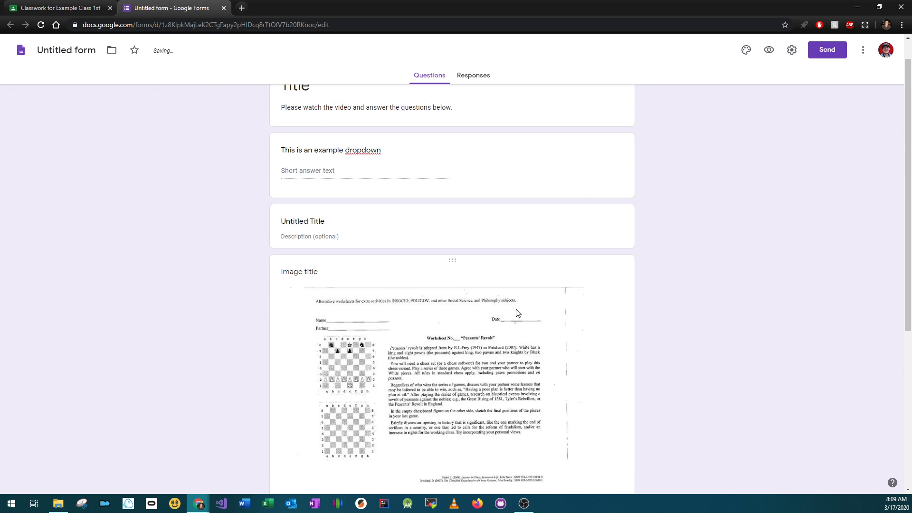
{"action": "scroll", "coordinate": [666, 292], "scroll_direction": "down", "scroll_amount": 6}
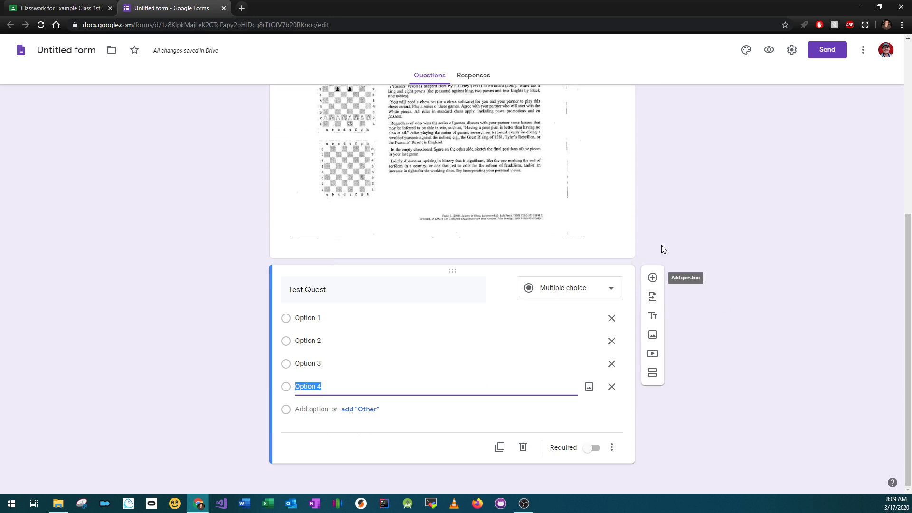
{"action": "triple_click", "coordinate": [337, 295]}
{"action": "type", "text": "Question 1"}
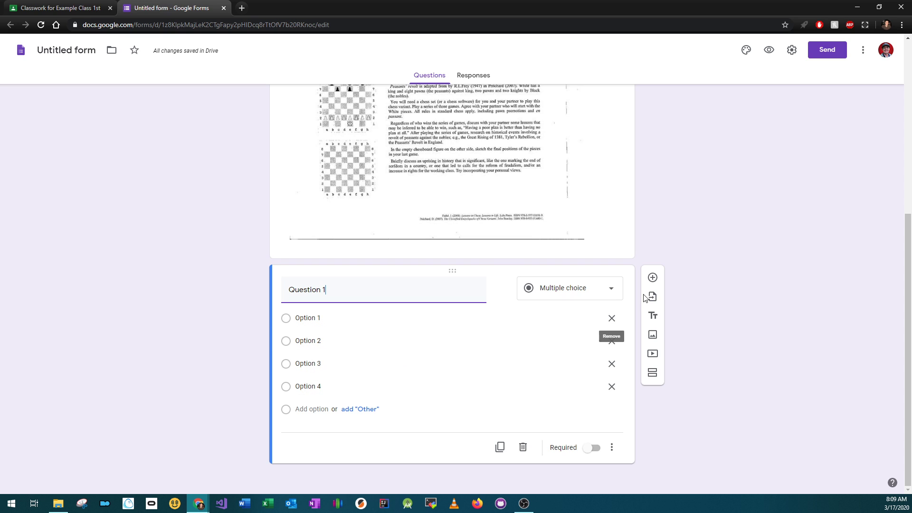
Add a multiple-choice question titled "Question 2" with the default choices Option 1 to Option 5
{"action": "left_click", "coordinate": [652, 279]}
{"action": "type", "text": "Q"}
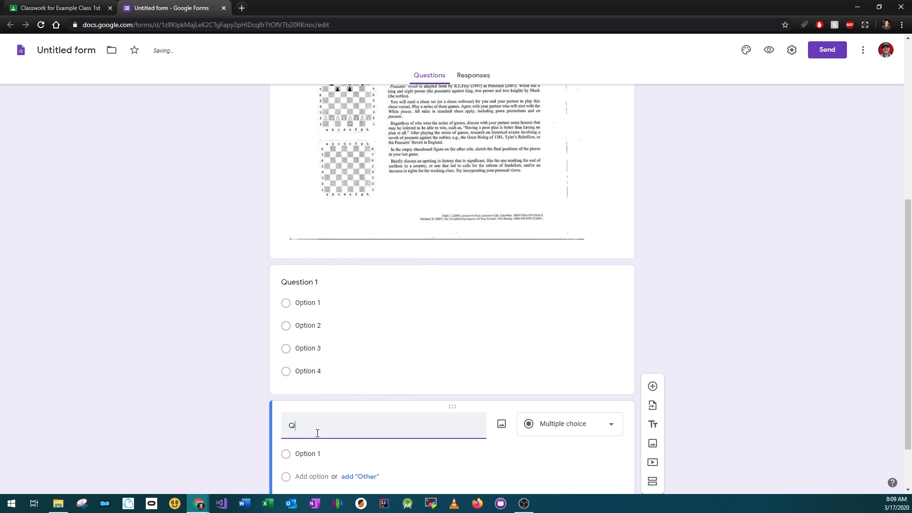
{"action": "type", "text": "uestion 2"}
{"action": "left_click", "coordinate": [300, 477]}
{"action": "scroll", "coordinate": [210, 395], "scroll_direction": "down", "scroll_amount": 2}
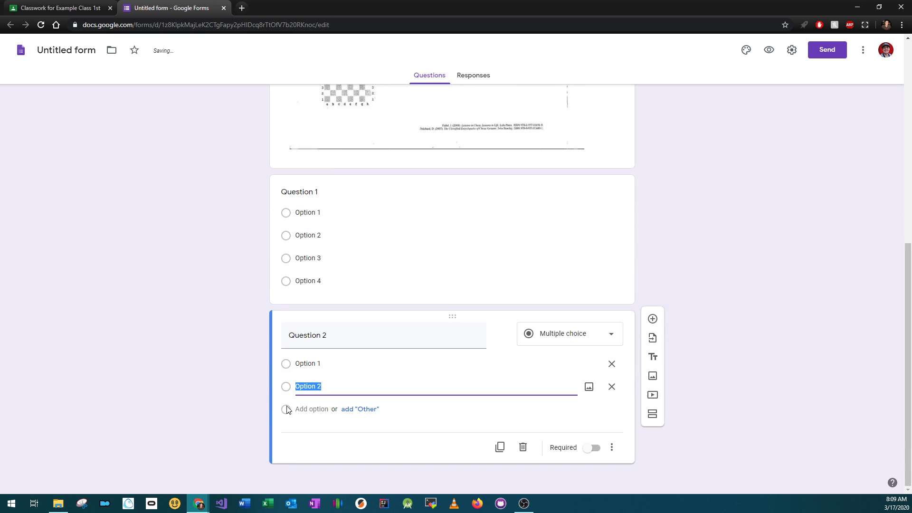
{"action": "left_click", "coordinate": [299, 409]}
{"action": "left_click", "coordinate": [307, 431]}
{"action": "left_click", "coordinate": [313, 455]}
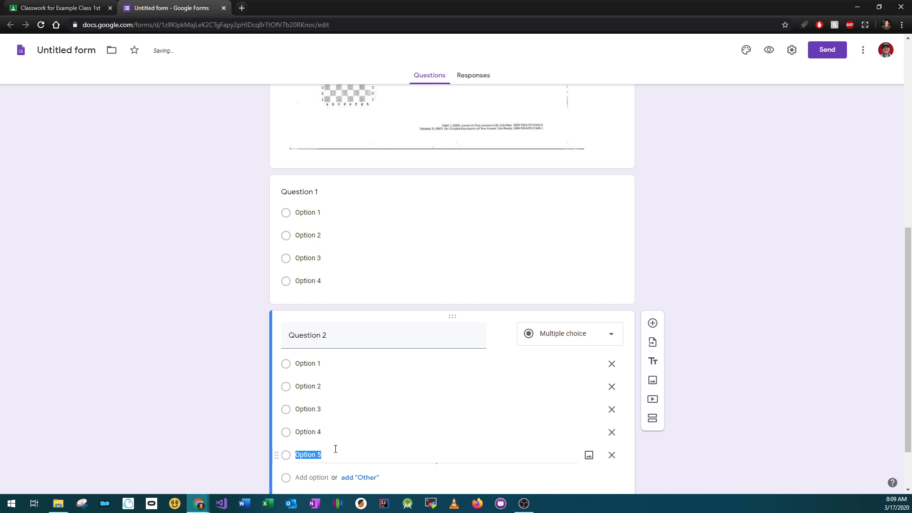
Add another question at the end of the form, set it to Short answer and title it "Question 3"
{"action": "scroll", "coordinate": [688, 334], "scroll_direction": "down", "scroll_amount": 2}
{"action": "left_click", "coordinate": [653, 259]}
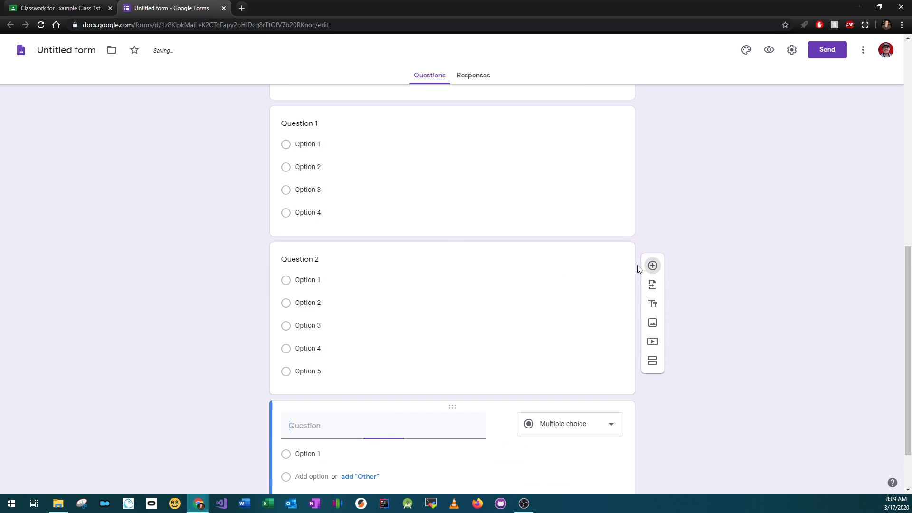
{"action": "left_click", "coordinate": [550, 431]}
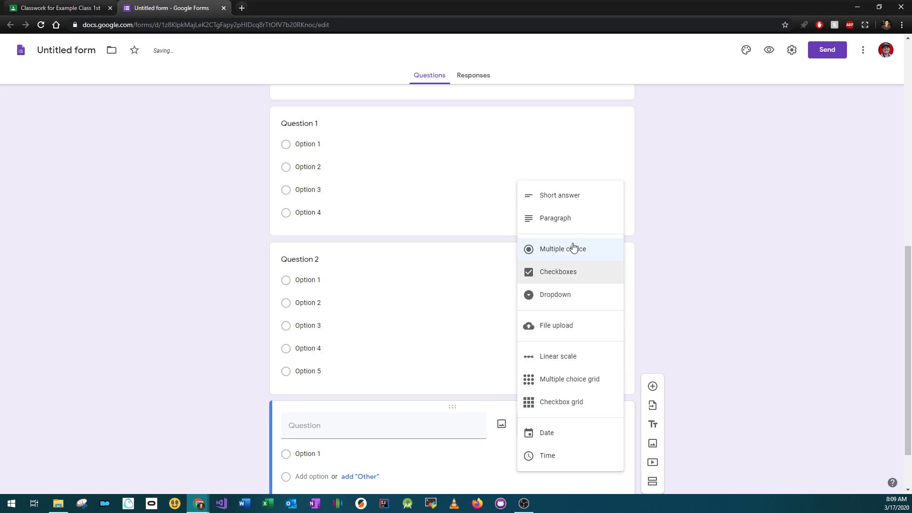
{"action": "left_click", "coordinate": [574, 197]}
{"action": "left_click", "coordinate": [335, 427]}
{"action": "type", "text": "Questi"}
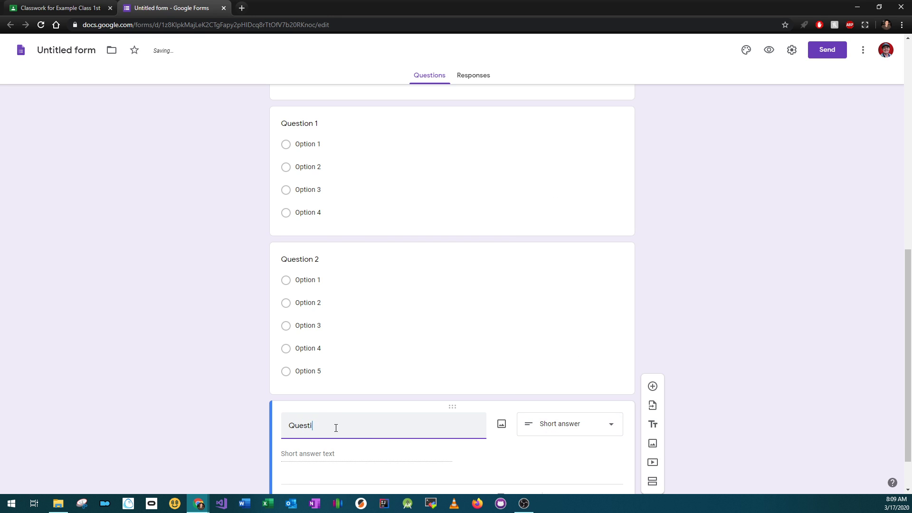
{"action": "type", "text": "on 2"}
{"action": "left_click", "coordinate": [332, 456]}
{"action": "scroll", "coordinate": [750, 332], "scroll_direction": "down", "scroll_amount": 2}
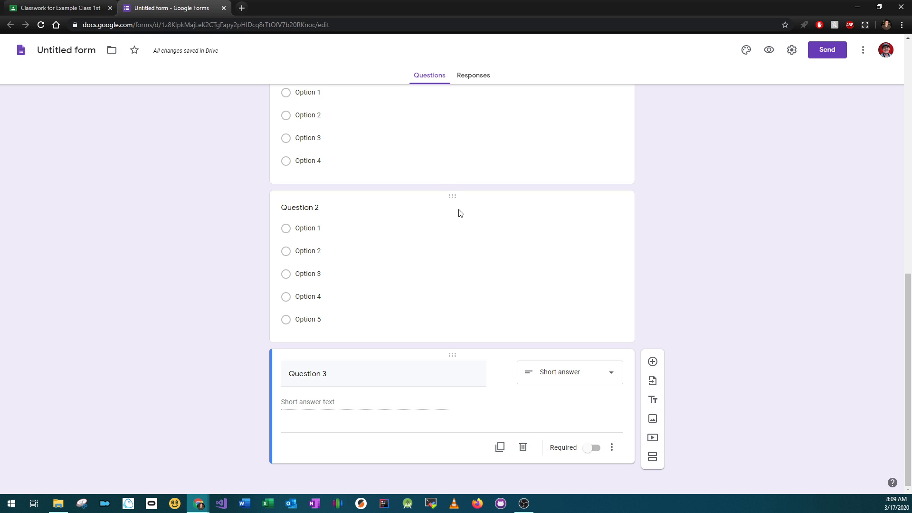
Start inserting a video after Question 3 and search YouTube for "computer"
{"action": "scroll", "coordinate": [452, 190], "scroll_direction": "up", "scroll_amount": 7}
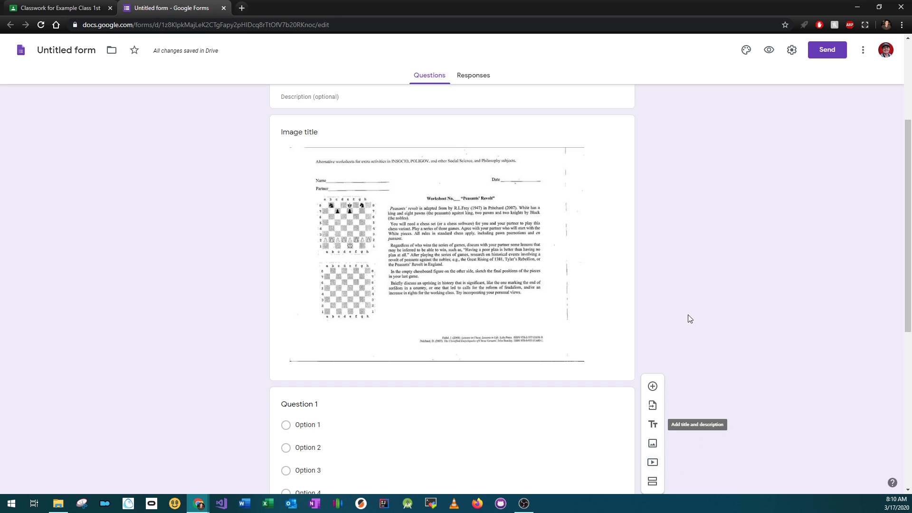
{"action": "scroll", "coordinate": [697, 293], "scroll_direction": "up", "scroll_amount": 4}
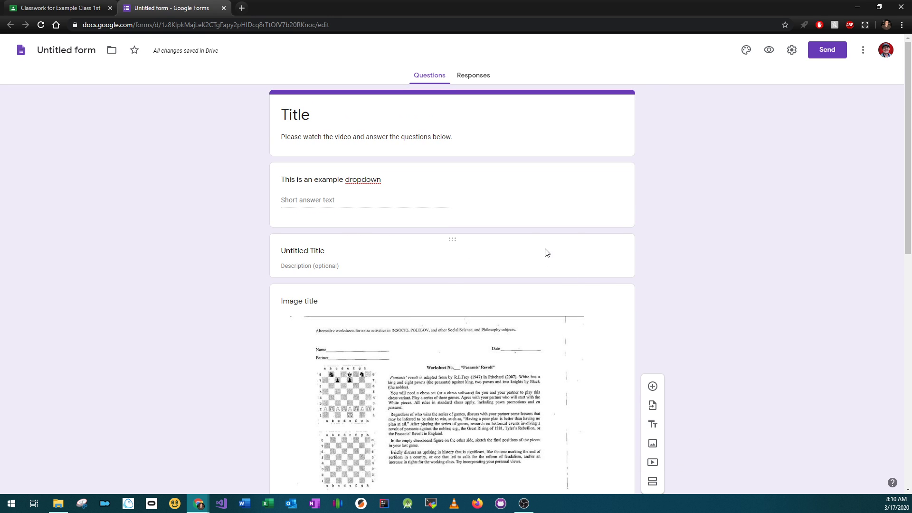
{"action": "scroll", "coordinate": [665, 298], "scroll_direction": "down", "scroll_amount": 5}
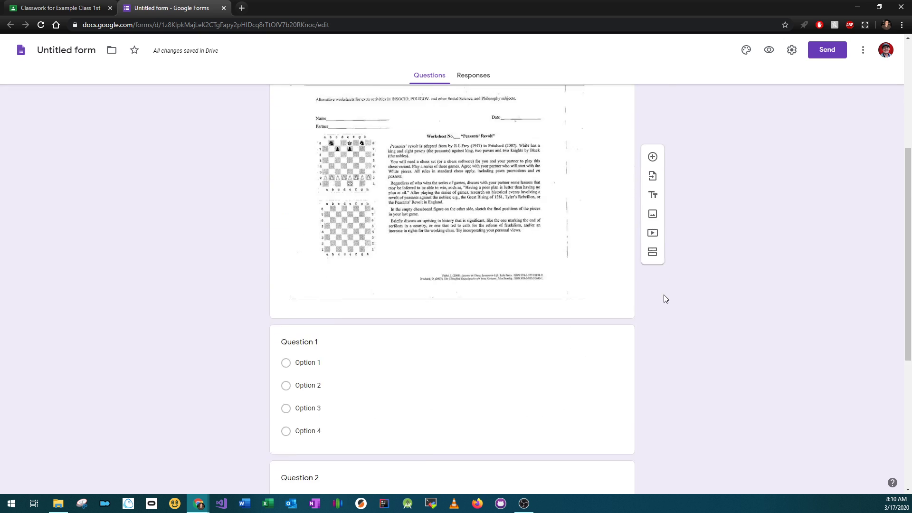
{"action": "scroll", "coordinate": [664, 298], "scroll_direction": "down", "scroll_amount": 5}
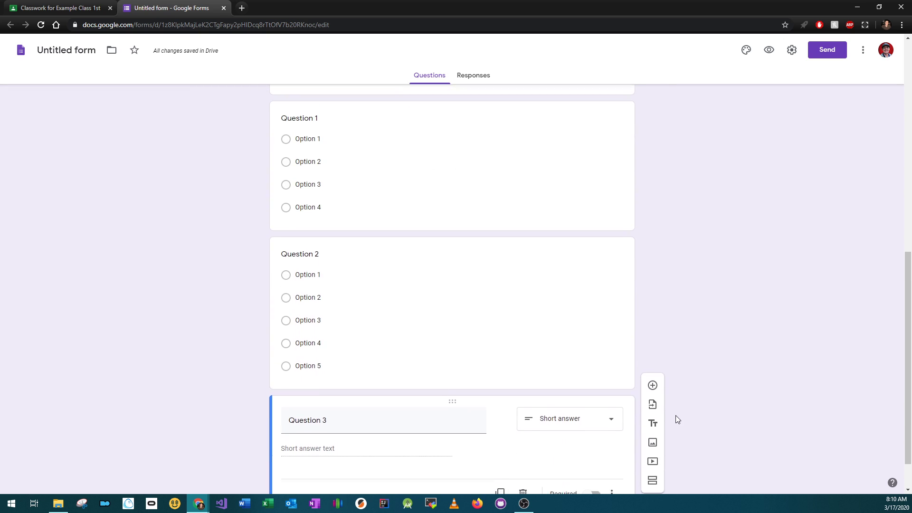
{"action": "scroll", "coordinate": [676, 416], "scroll_direction": "down", "scroll_amount": 1}
{"action": "left_click", "coordinate": [653, 436]}
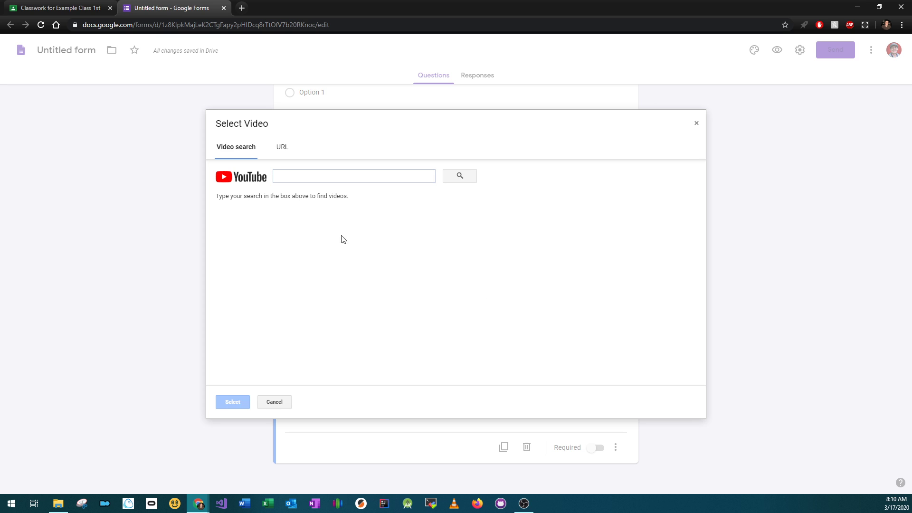
{"action": "left_click", "coordinate": [353, 174]}
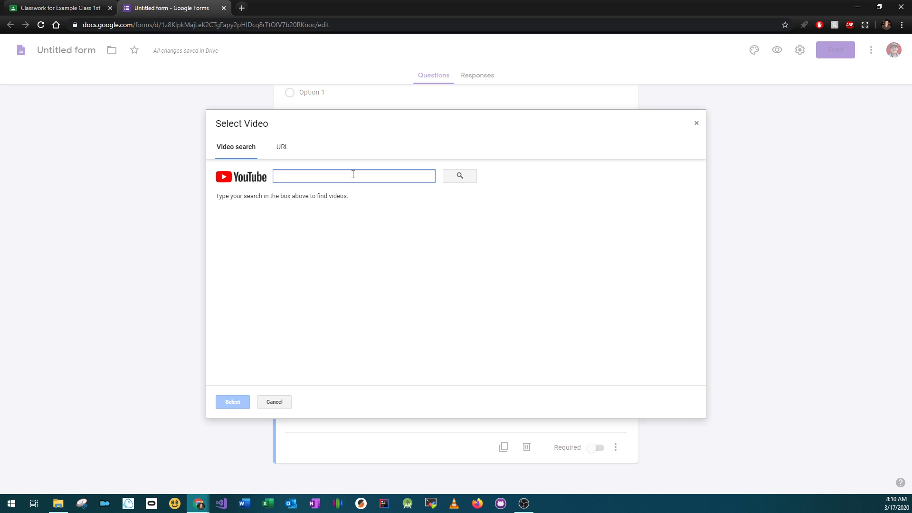
{"action": "type", "text": "computer"}
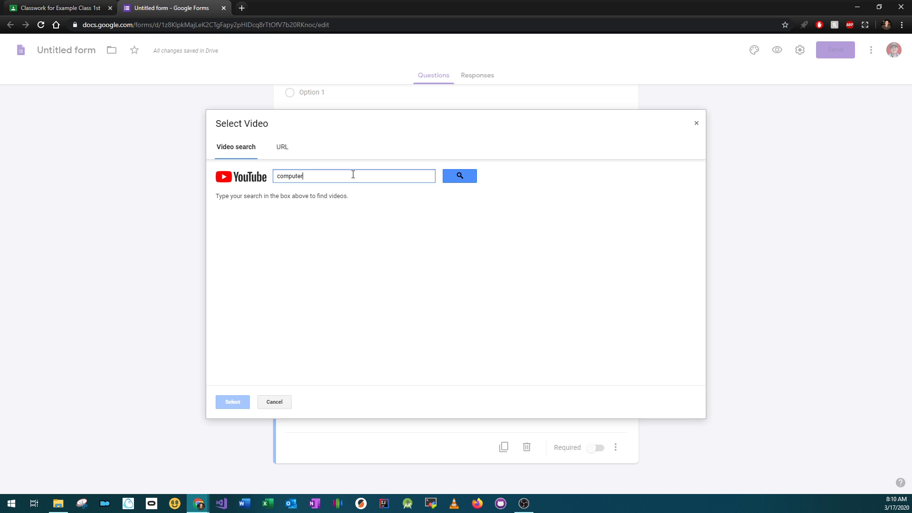
{"action": "key", "text": "Return"}
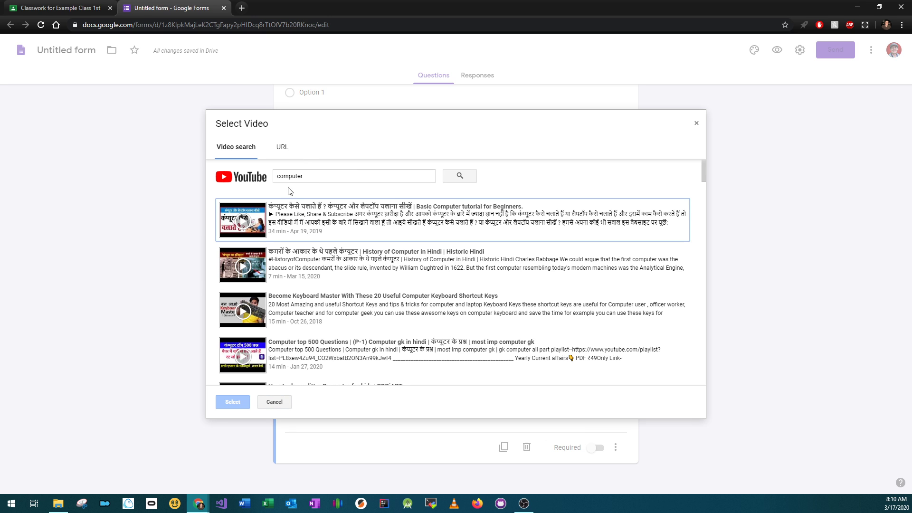
{"action": "left_click", "coordinate": [284, 149]}
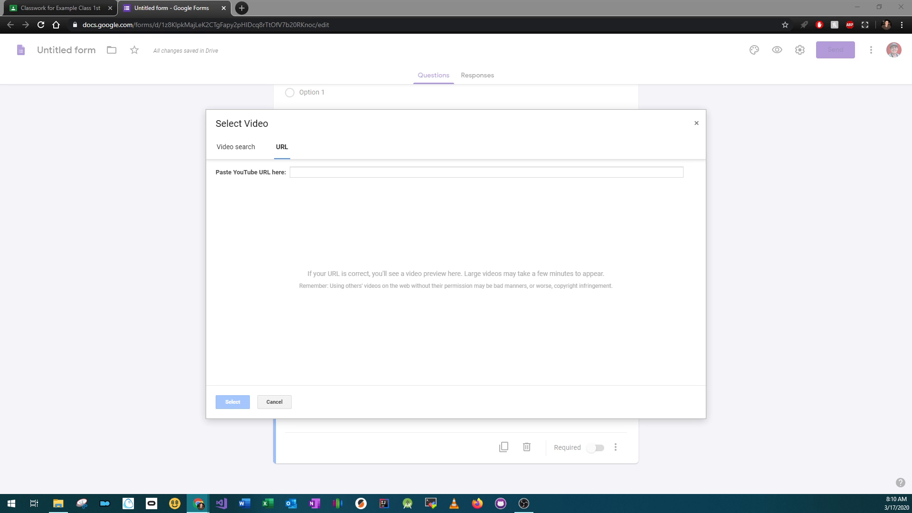
{"action": "left_click", "coordinate": [326, 172]}
{"action": "type", "text": "https://youtu.be/YIDT8zGmHBU"}
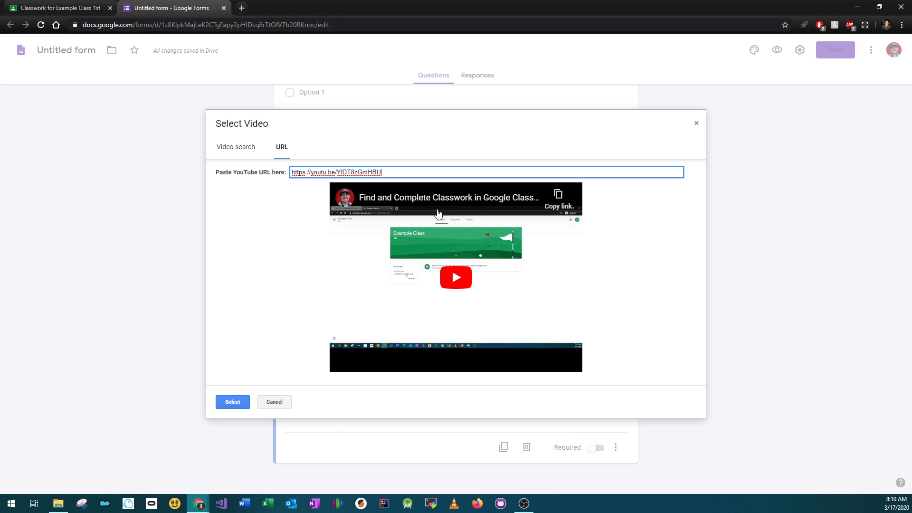
{"action": "left_click", "coordinate": [239, 404]}
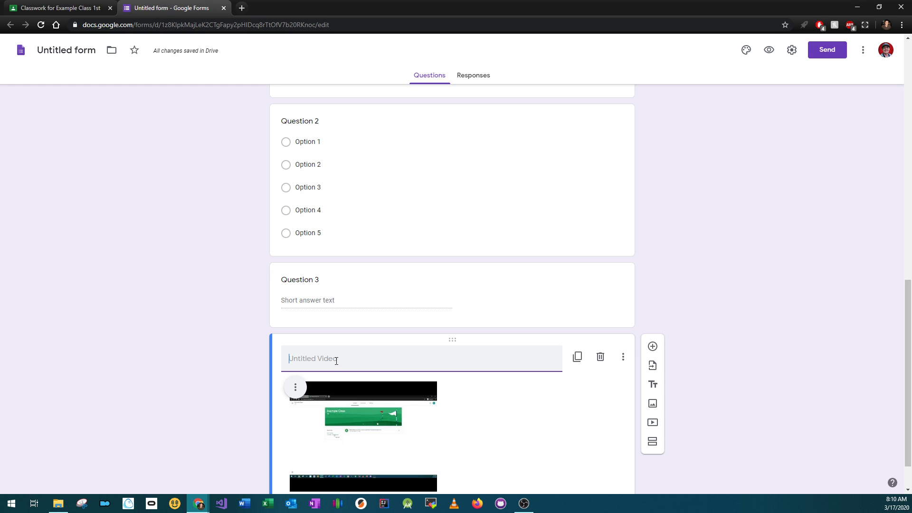
Title the inserted video "How to Find and Complete Work on Google Classroom"
{"action": "type", "text": "How to"}
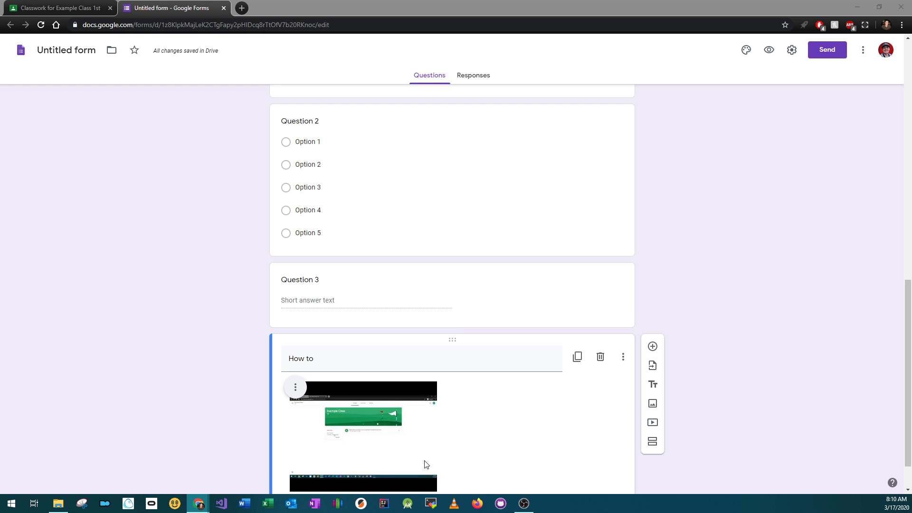
{"action": "left_click", "coordinate": [348, 356]}
{"action": "type", "text": "Fine"}
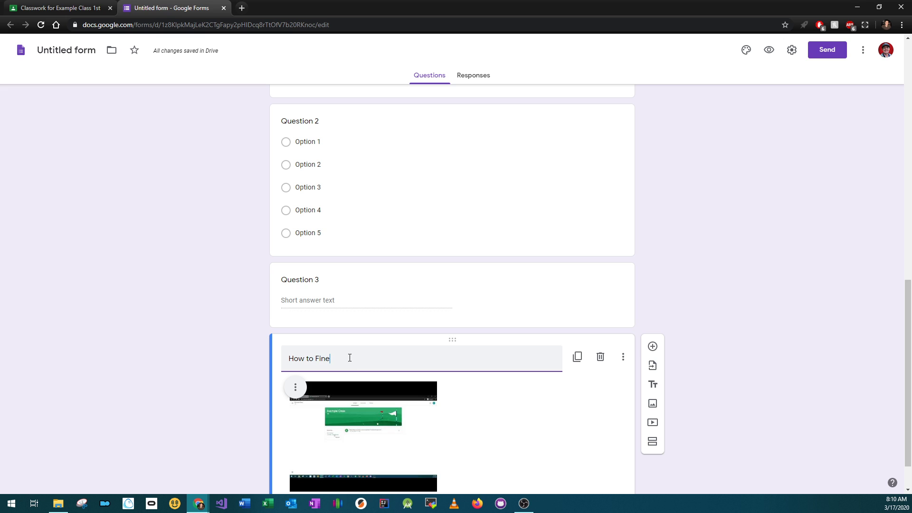
{"action": "key", "text": "BackSpace"}
{"action": "type", "text": "d and COmp"}
{"action": "key", "text": "BackSpace"}
{"action": "key", "text": "BackSpace"}
{"action": "key", "text": "BackSpace"}
{"action": "type", "text": "omplete Work on Google Clas"}
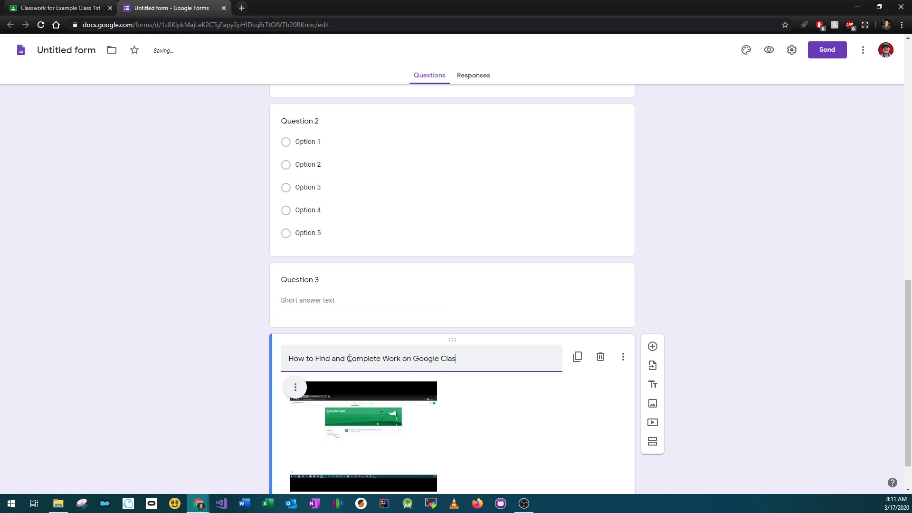
{"action": "type", "text": "sroom"}
Add a Short answer question below the video asking "What do you click on to find your coursework?"
{"action": "scroll", "coordinate": [526, 416], "scroll_direction": "down", "scroll_amount": 1}
{"action": "left_click", "coordinate": [653, 299]}
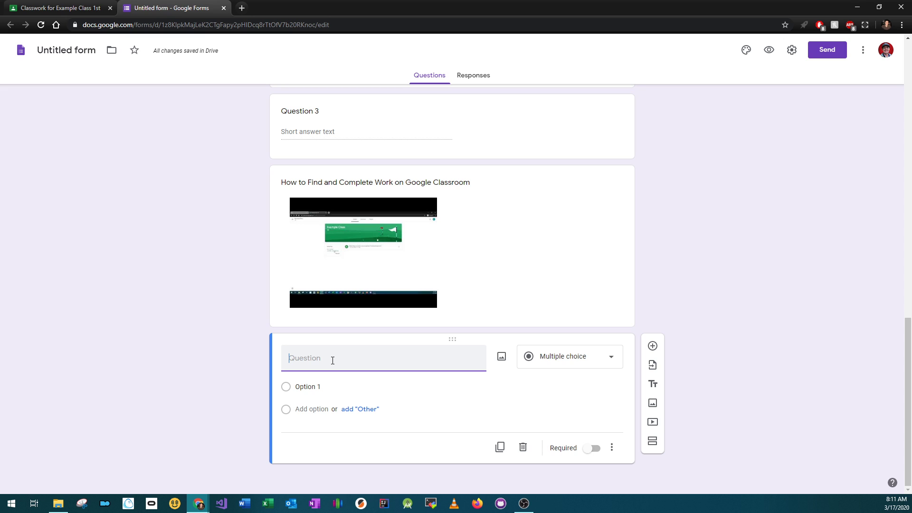
{"action": "type", "text": "What do you click on to find your coursew"}
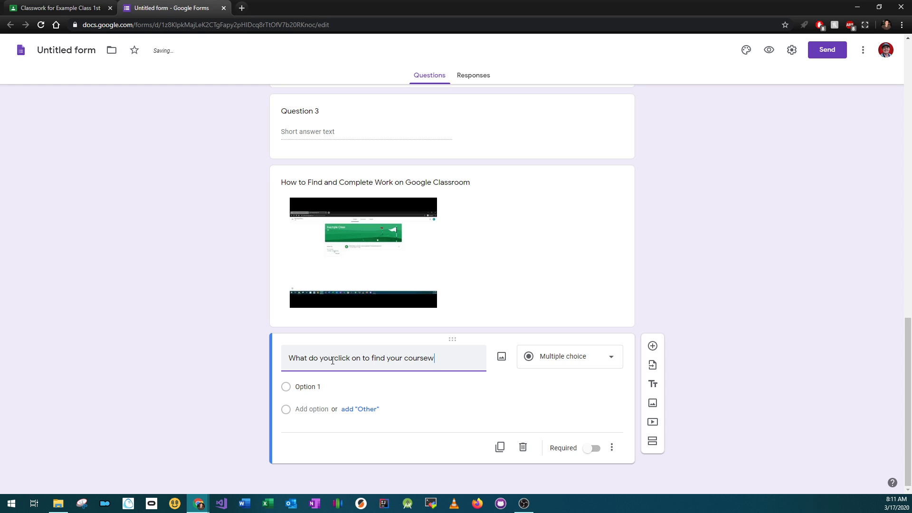
{"action": "type", "text": "ork?"}
{"action": "left_click", "coordinate": [570, 361]}
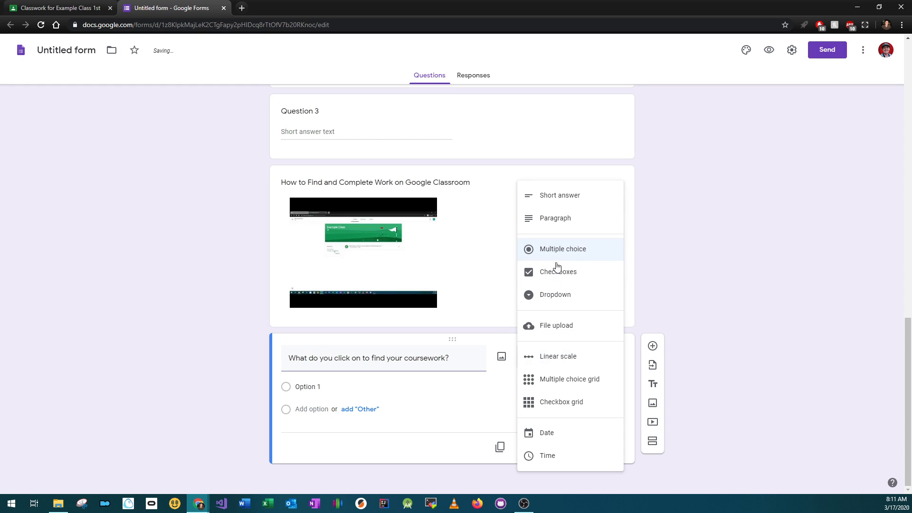
{"action": "left_click", "coordinate": [565, 200]}
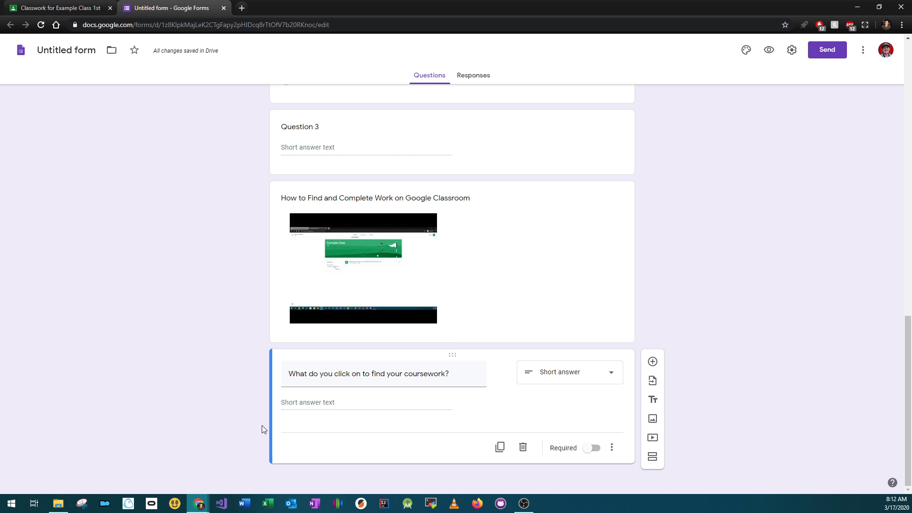
Make the multiple-choice Question 1 and Question 2 required
{"action": "scroll", "coordinate": [224, 302], "scroll_direction": "up", "scroll_amount": 10}
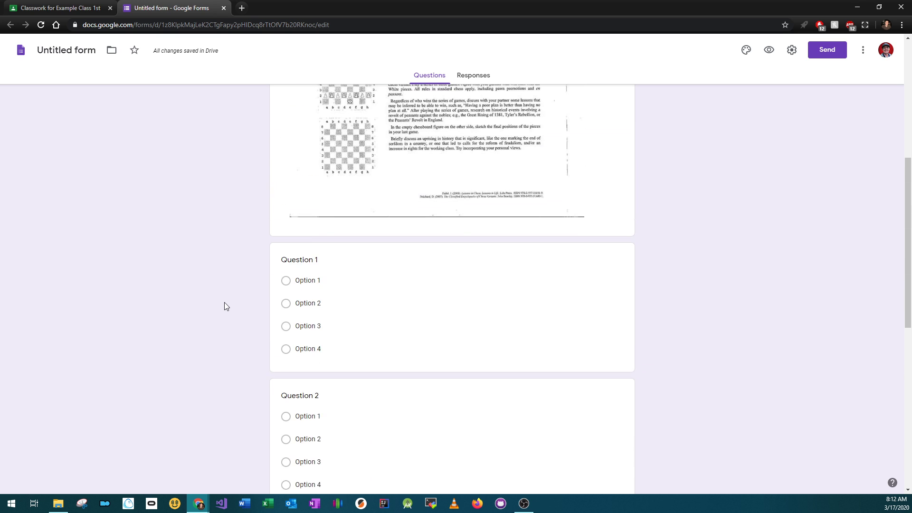
{"action": "scroll", "coordinate": [235, 291], "scroll_direction": "down", "scroll_amount": 5}
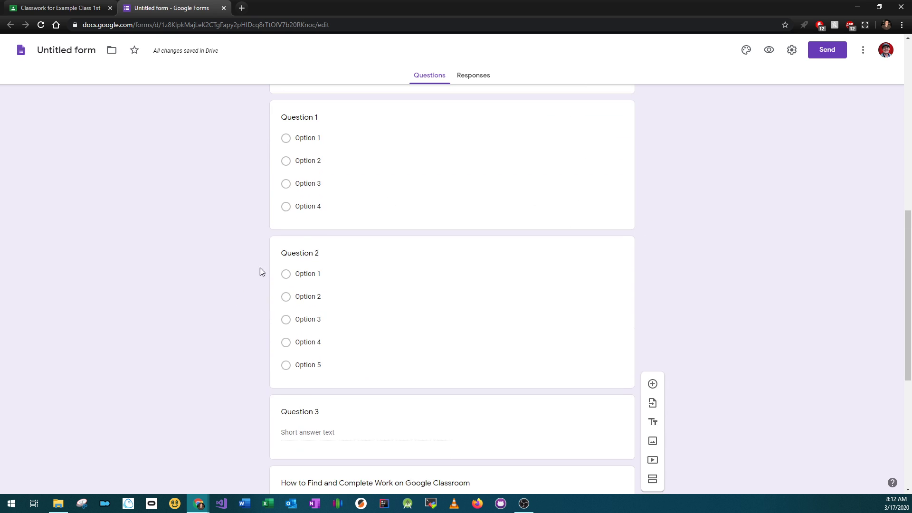
{"action": "left_click", "coordinate": [470, 181]}
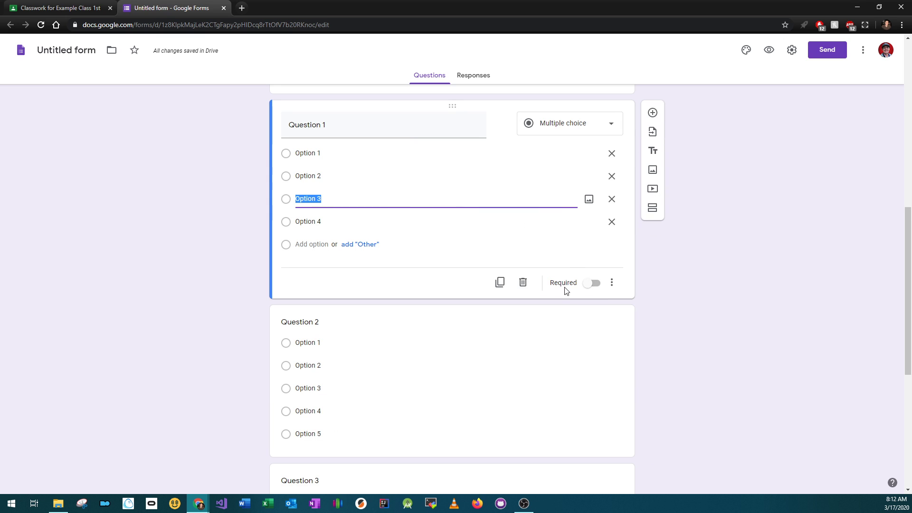
{"action": "left_click", "coordinate": [593, 285]}
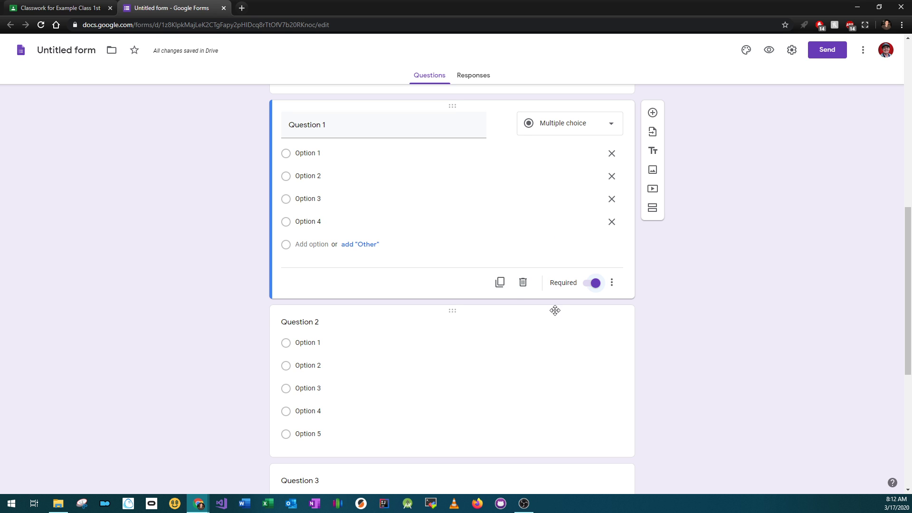
{"action": "scroll", "coordinate": [568, 306], "scroll_direction": "down", "scroll_amount": 5}
{"action": "scroll", "coordinate": [525, 195], "scroll_direction": "down", "scroll_amount": 1}
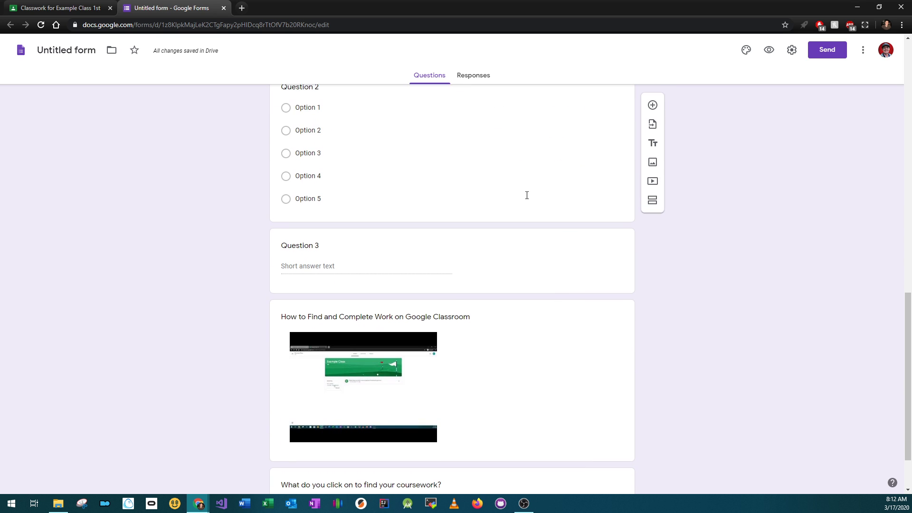
{"action": "left_click", "coordinate": [536, 169]}
{"action": "left_click", "coordinate": [594, 157]}
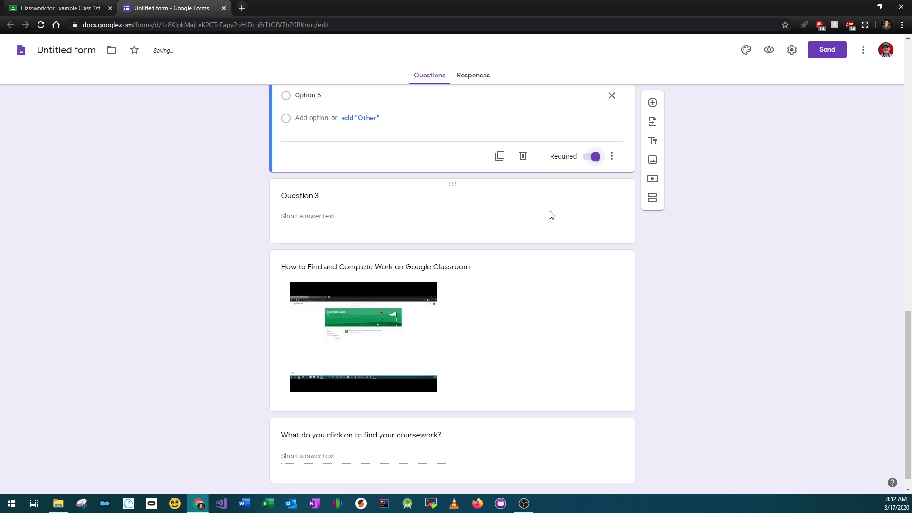
Make Question 3 and the question "What do you click on to find your coursework?" required
{"action": "left_click", "coordinate": [542, 222]}
{"action": "left_click", "coordinate": [594, 209]}
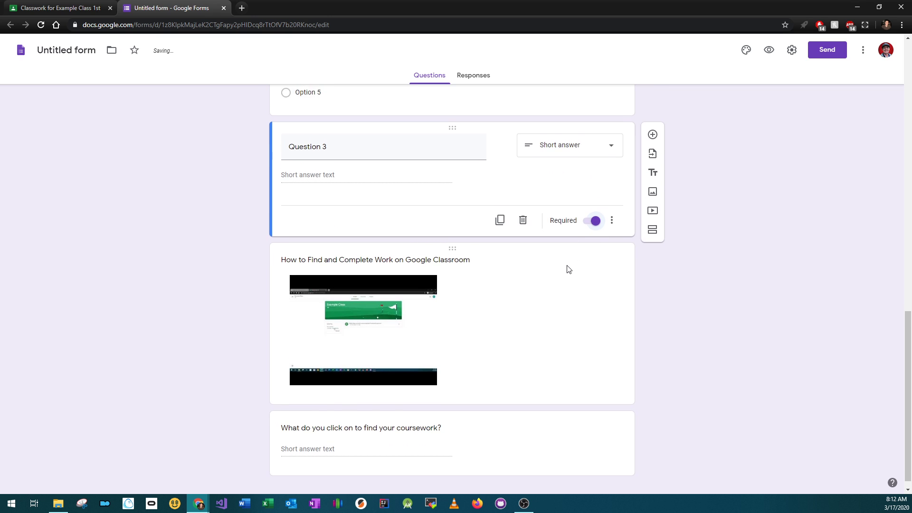
{"action": "left_click", "coordinate": [542, 436]}
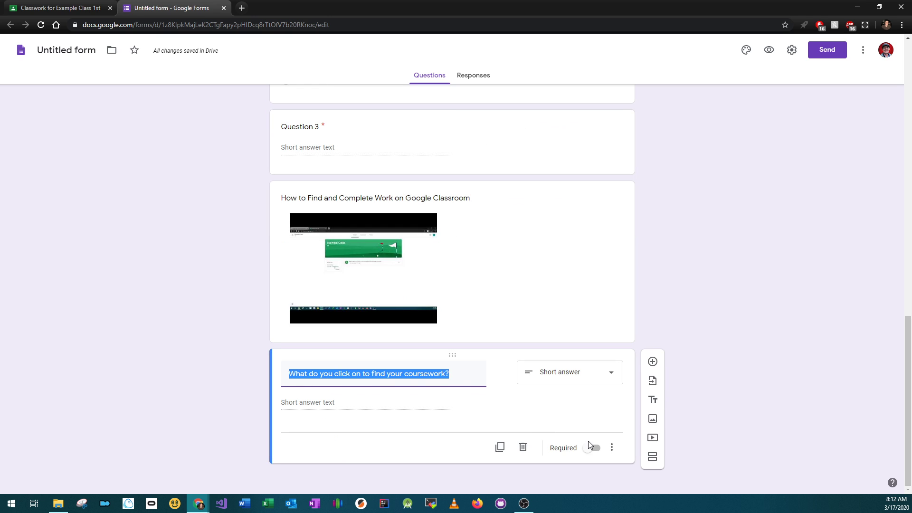
{"action": "left_click", "coordinate": [596, 451]}
Delete the empty "Untitled Title" text block above the worksheet image
{"action": "scroll", "coordinate": [605, 321], "scroll_direction": "up", "scroll_amount": 9}
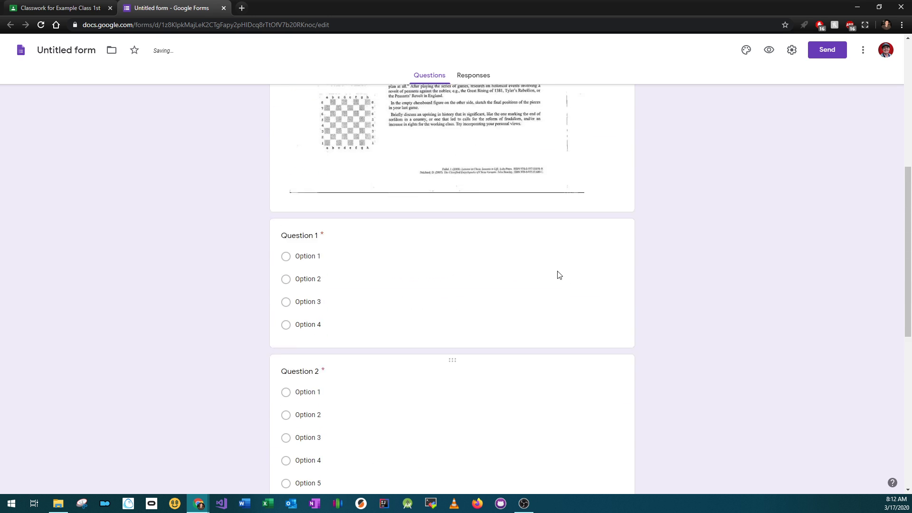
{"action": "scroll", "coordinate": [432, 223], "scroll_direction": "up", "scroll_amount": 6}
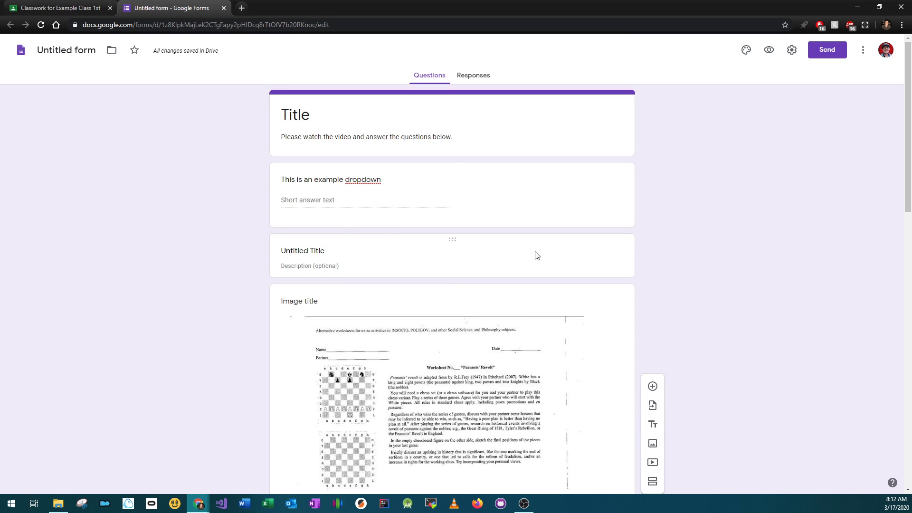
{"action": "left_click", "coordinate": [595, 241]}
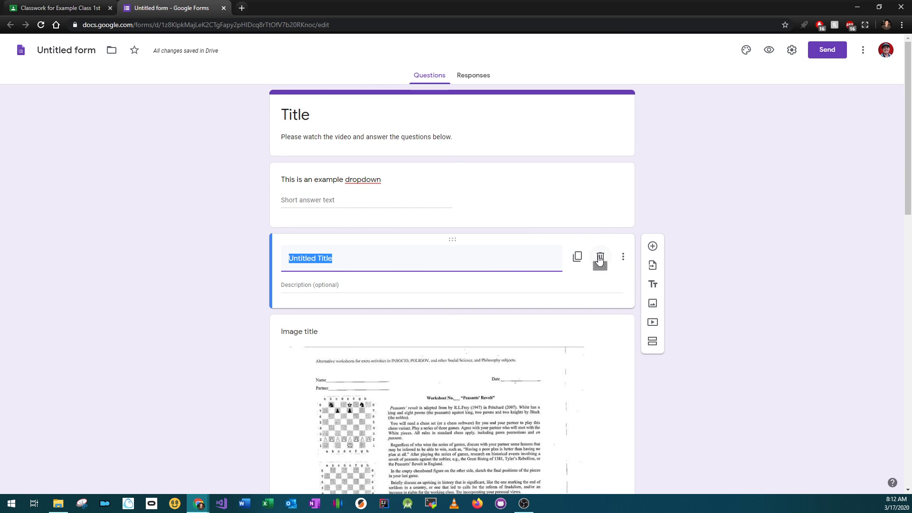
{"action": "left_click", "coordinate": [599, 260]}
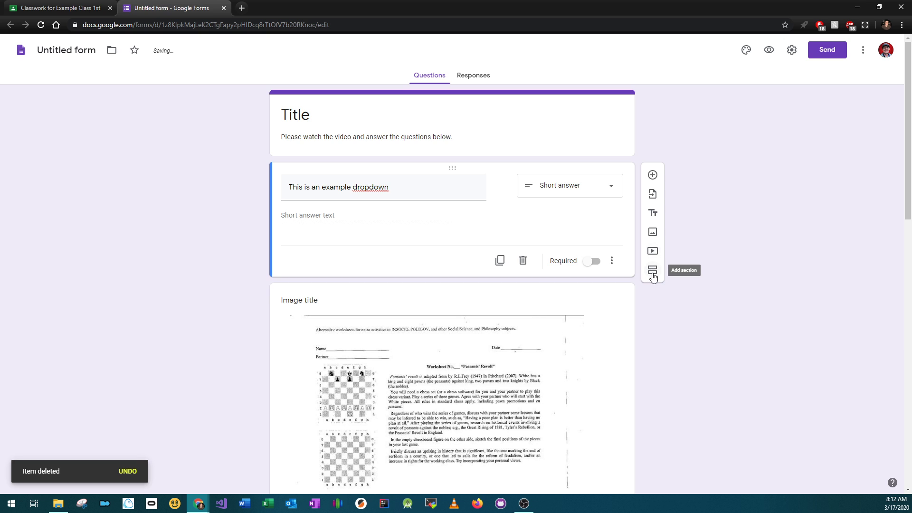
Add a new section after Question 3, before the embedded video, and title it "Video"
{"action": "scroll", "coordinate": [515, 255], "scroll_direction": "down", "scroll_amount": 15}
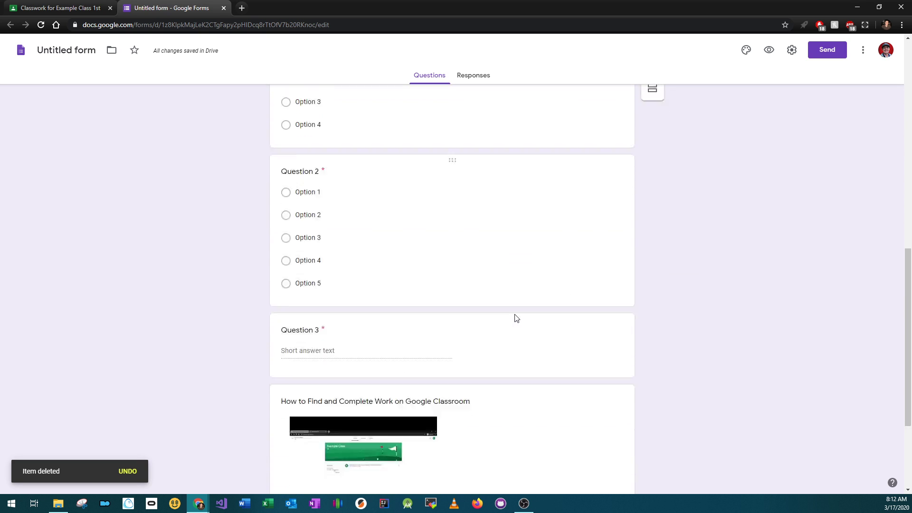
{"action": "scroll", "coordinate": [526, 283], "scroll_direction": "up", "scroll_amount": 4}
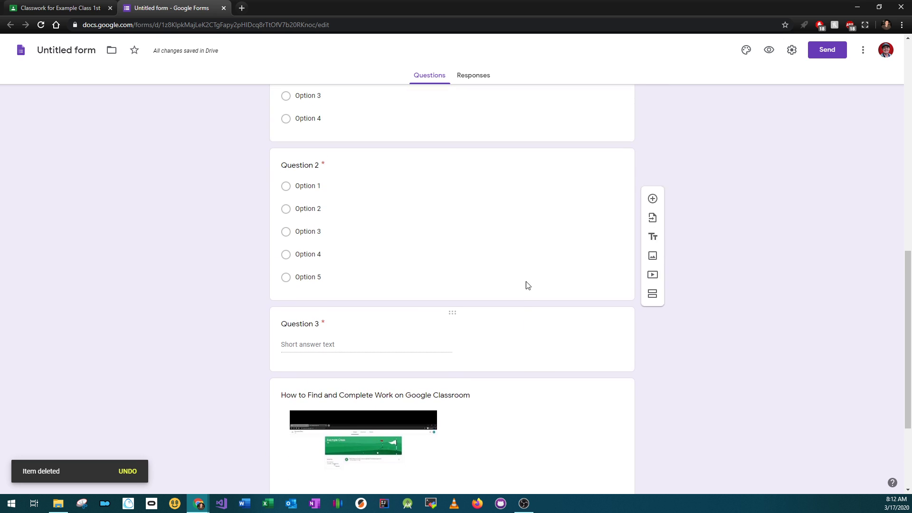
{"action": "scroll", "coordinate": [436, 321], "scroll_direction": "up", "scroll_amount": 3}
{"action": "scroll", "coordinate": [425, 256], "scroll_direction": "down", "scroll_amount": 4}
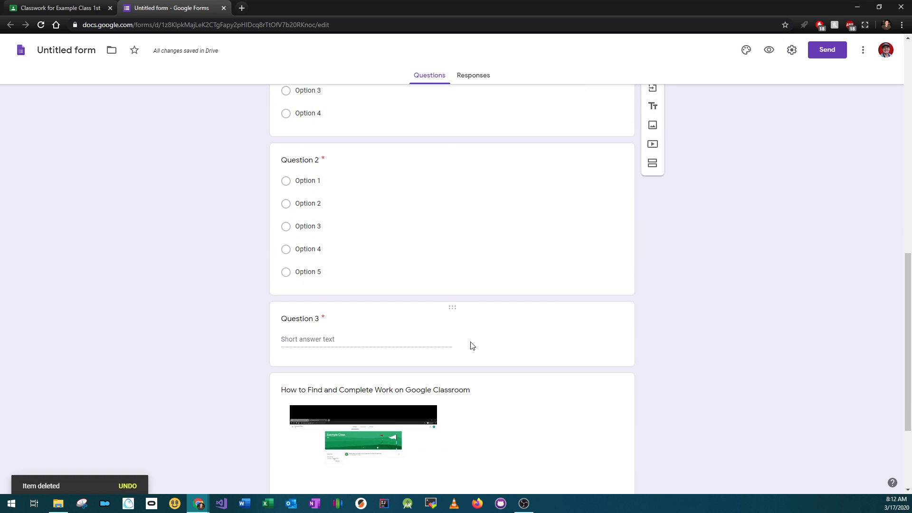
{"action": "left_click", "coordinate": [543, 333]}
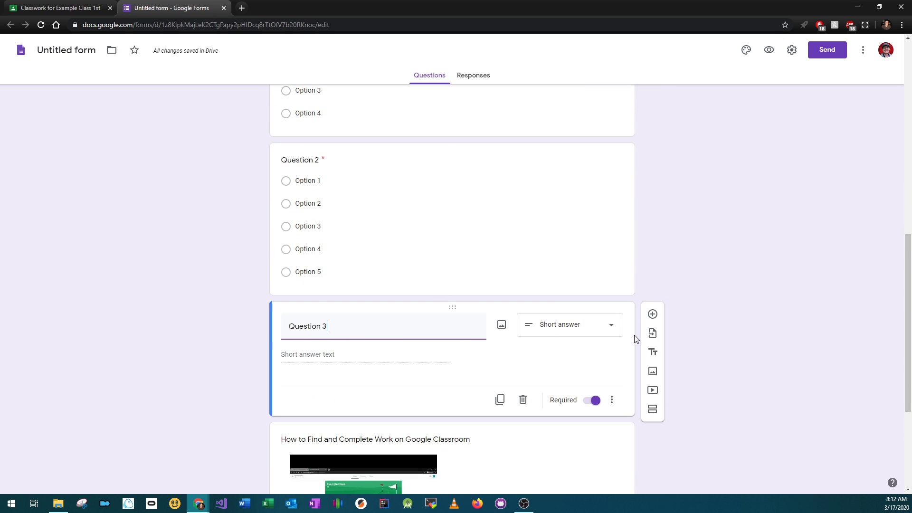
{"action": "left_click", "coordinate": [653, 409]}
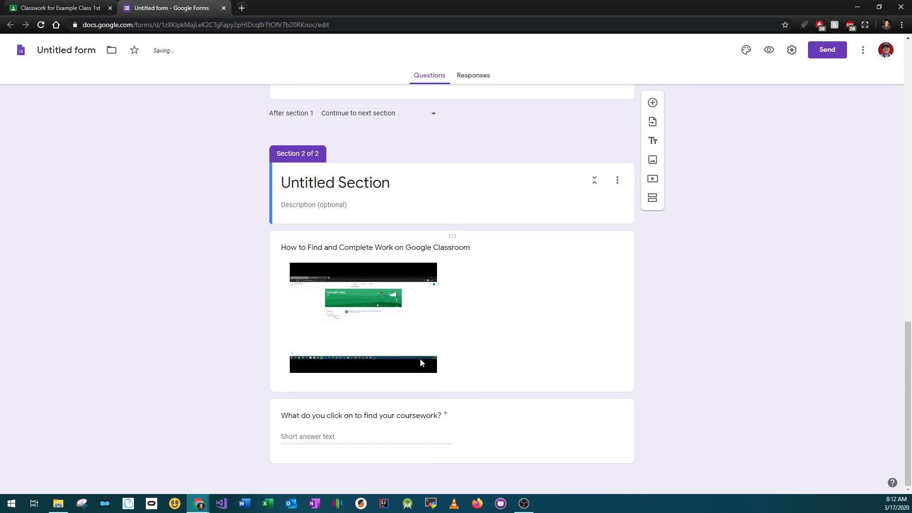
{"action": "left_click", "coordinate": [343, 188]}
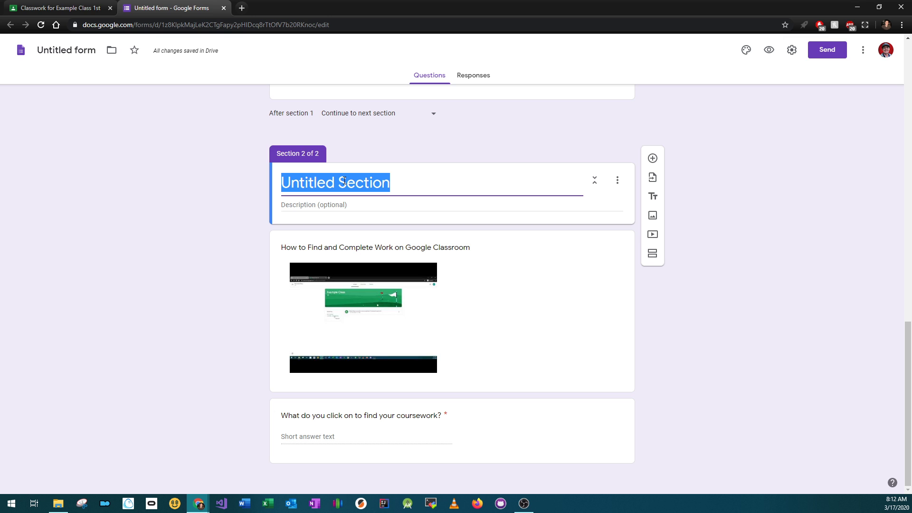
{"action": "type", "text": "Video"}
Change the title of the form's first section to "Worksheet"
{"action": "scroll", "coordinate": [180, 243], "scroll_direction": "up", "scroll_amount": 8}
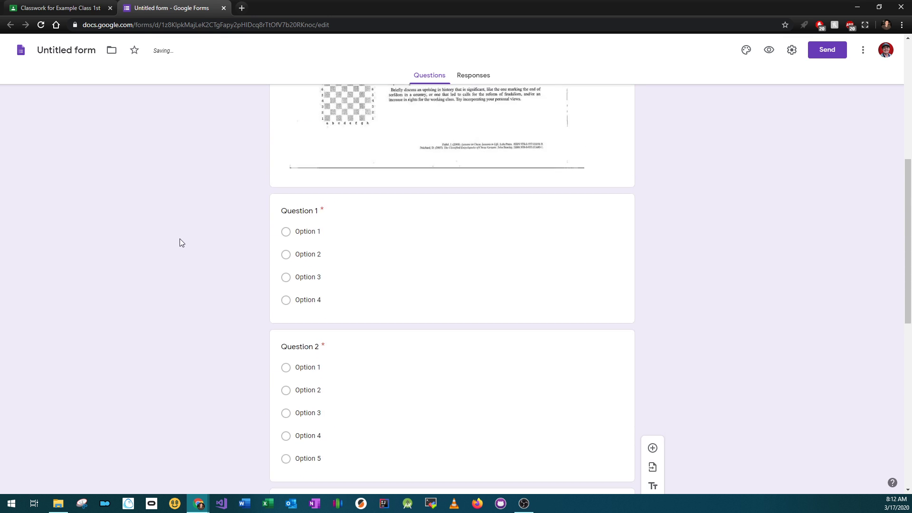
{"action": "scroll", "coordinate": [180, 242], "scroll_direction": "up", "scroll_amount": 7}
{"action": "left_click", "coordinate": [314, 135]}
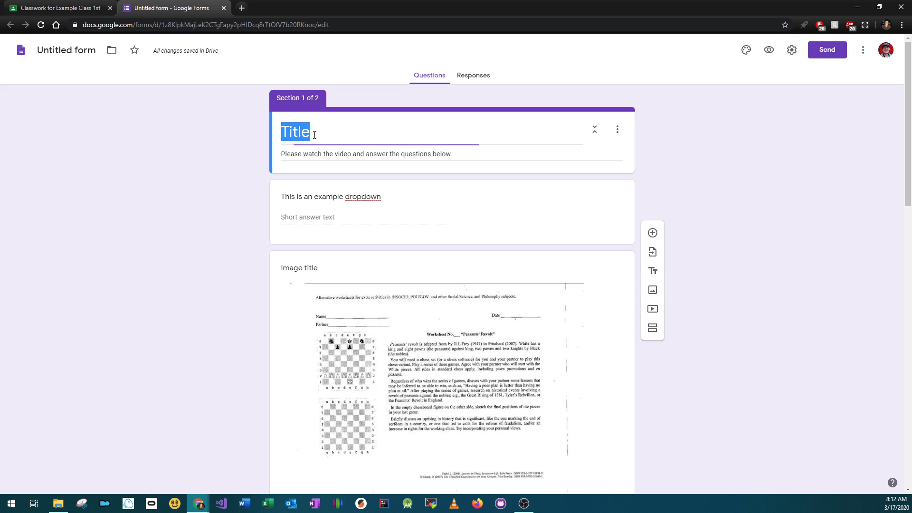
{"action": "type", "text": "Worksheet"}
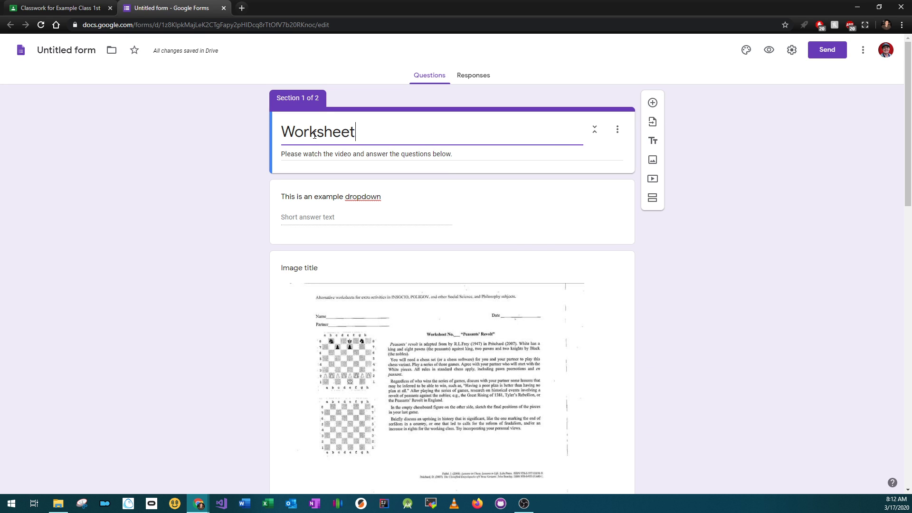
Preview the form and choose Option 1 for Question 1 and Option 2 for Question 2
{"action": "scroll", "coordinate": [137, 209], "scroll_direction": "down", "scroll_amount": 12}
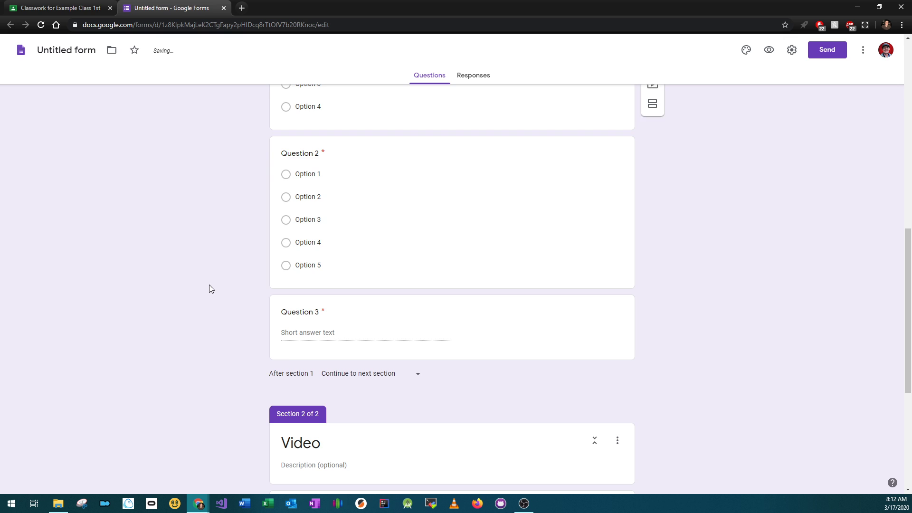
{"action": "scroll", "coordinate": [211, 288], "scroll_direction": "down", "scroll_amount": 4}
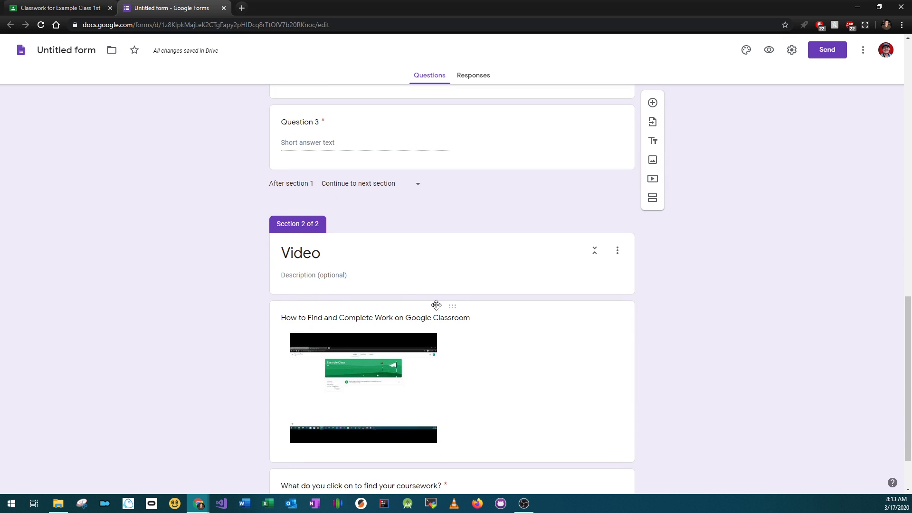
{"action": "left_click", "coordinate": [770, 51]}
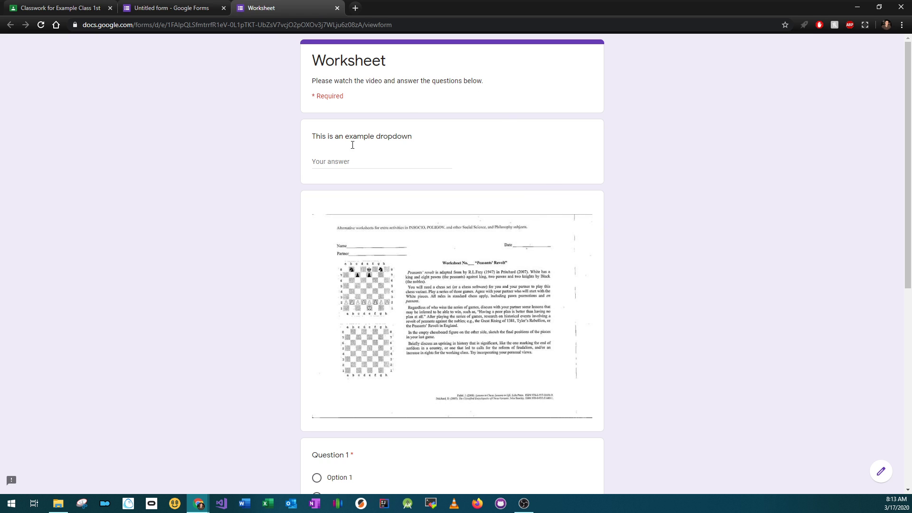
{"action": "scroll", "coordinate": [418, 150], "scroll_direction": "down", "scroll_amount": 5}
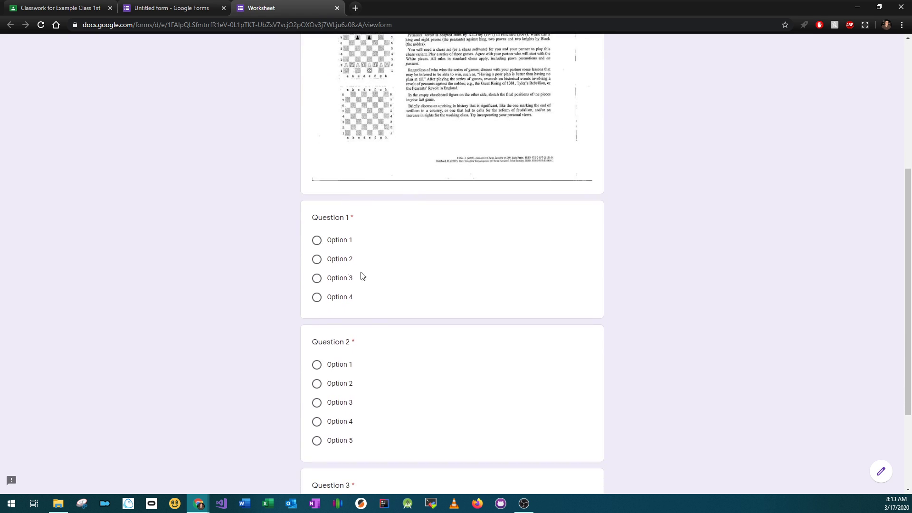
{"action": "left_click", "coordinate": [339, 243]}
{"action": "left_click", "coordinate": [335, 384]}
Answer Question 3 with "This is my answer" and continue to the form's video section
{"action": "scroll", "coordinate": [357, 418], "scroll_direction": "down", "scroll_amount": 3}
{"action": "left_click", "coordinate": [349, 378]}
{"action": "type", "text": "T"}
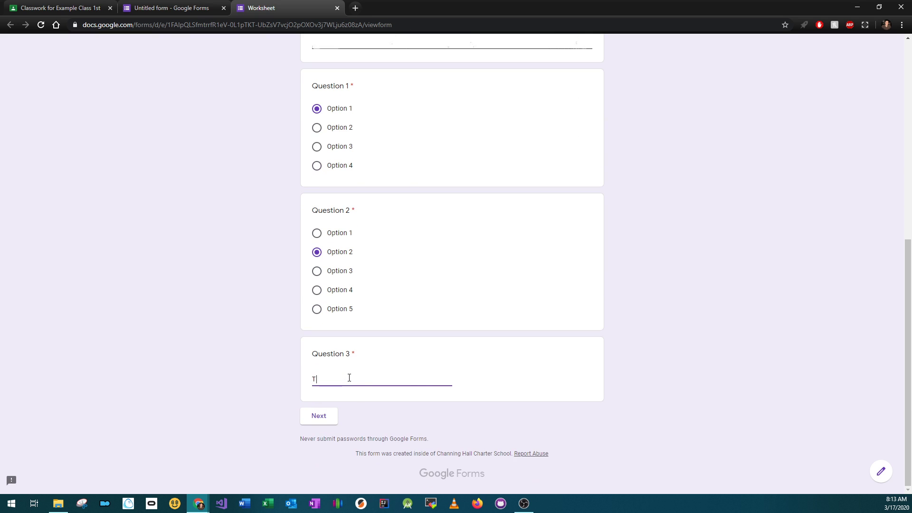
{"action": "type", "text": "his is my answer"}
{"action": "left_click", "coordinate": [323, 420]}
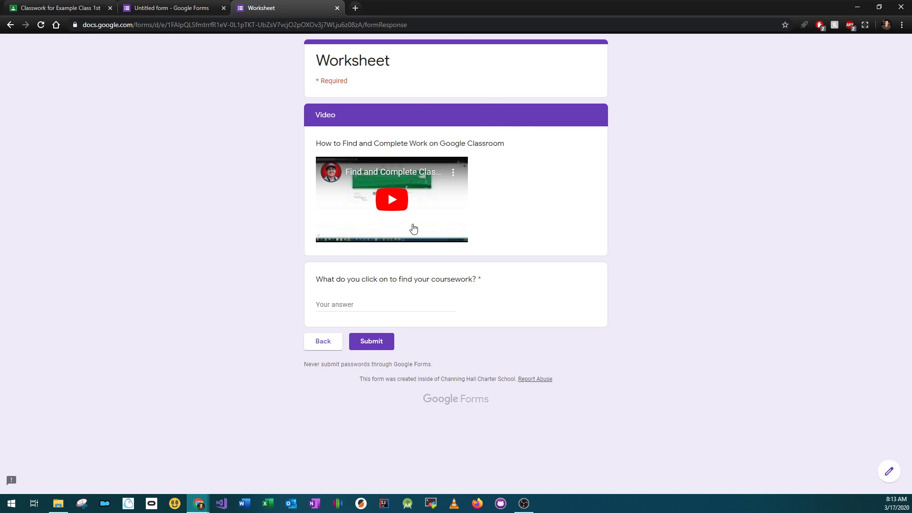
Briefly play the embedded video and submit the form with "Coursework" as the answer to the question below it
{"action": "left_click", "coordinate": [395, 209]}
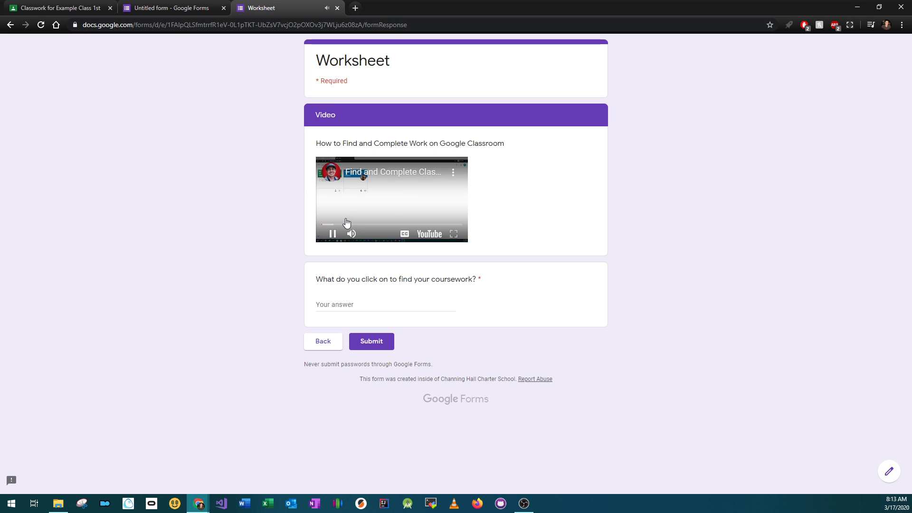
{"action": "left_click", "coordinate": [333, 235]}
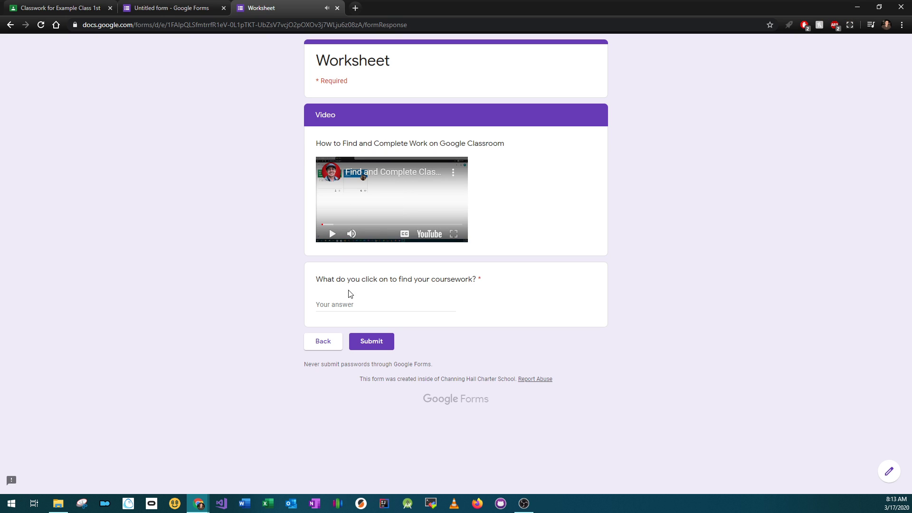
{"action": "left_click", "coordinate": [350, 304]}
{"action": "type", "text": "Coo"}
{"action": "type", "text": "rsework"}
{"action": "left_click", "coordinate": [375, 342]}
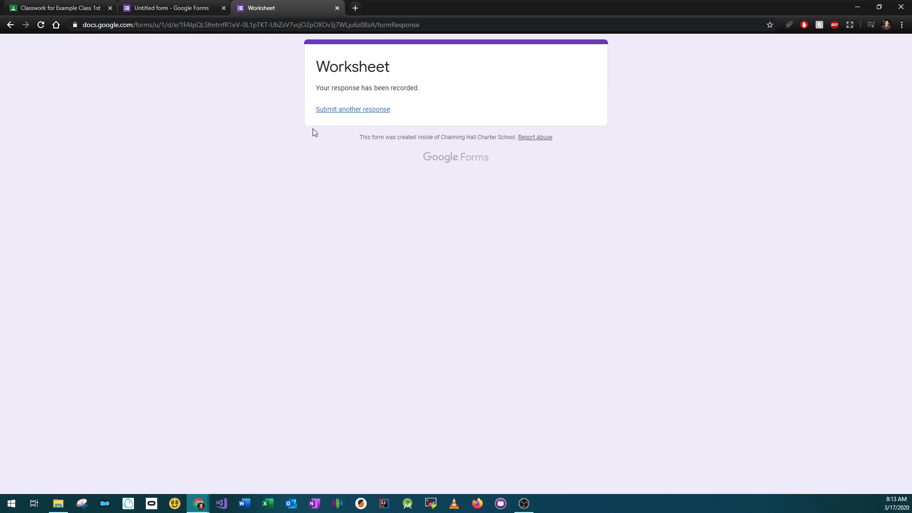
Return to the form editor and review the collected responses to each question, including the charts for Questions 1 and 2
{"action": "left_click", "coordinate": [196, 8]}
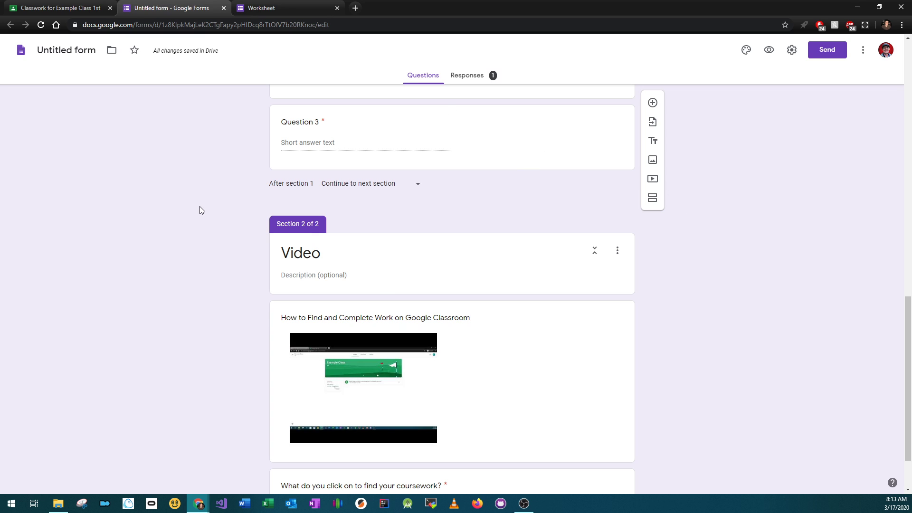
{"action": "left_click", "coordinate": [474, 78]}
{"action": "scroll", "coordinate": [356, 299], "scroll_direction": "down", "scroll_amount": 3}
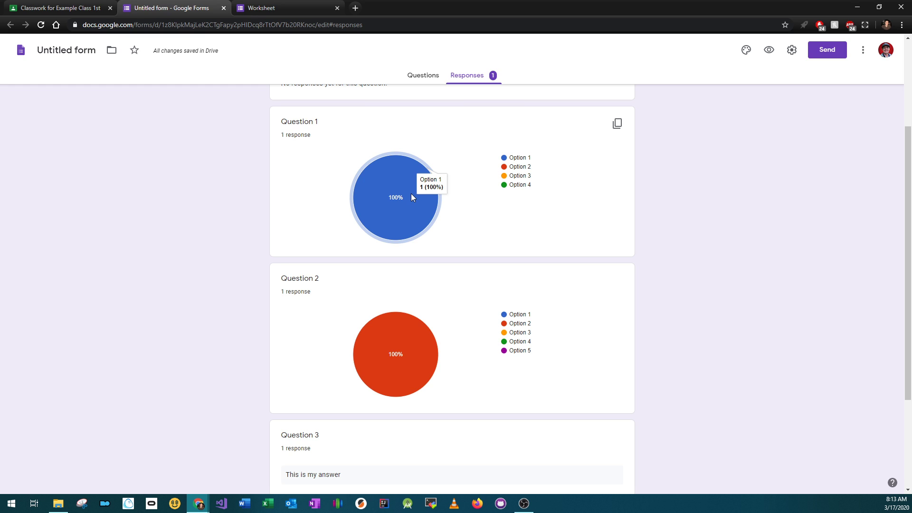
{"action": "scroll", "coordinate": [473, 143], "scroll_direction": "up", "scroll_amount": 3}
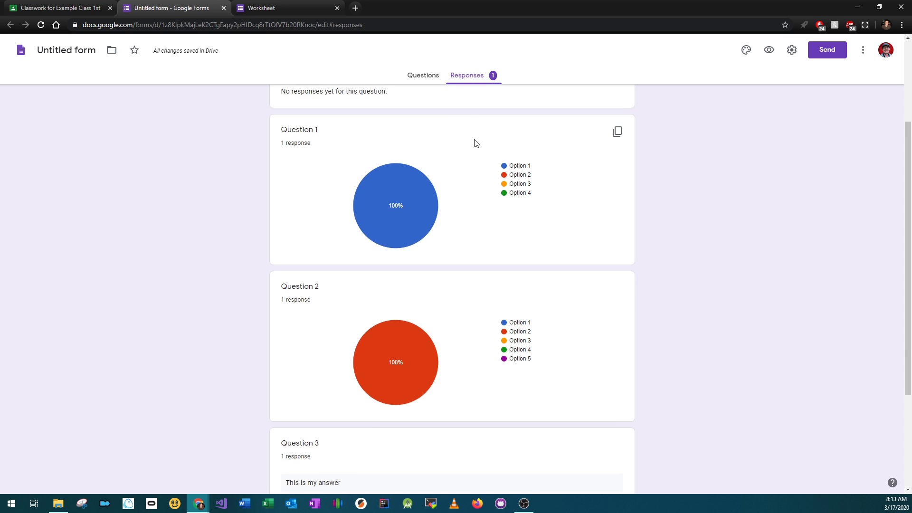
{"action": "scroll", "coordinate": [453, 247], "scroll_direction": "down", "scroll_amount": 2}
{"action": "scroll", "coordinate": [452, 247], "scroll_direction": "down", "scroll_amount": 5}
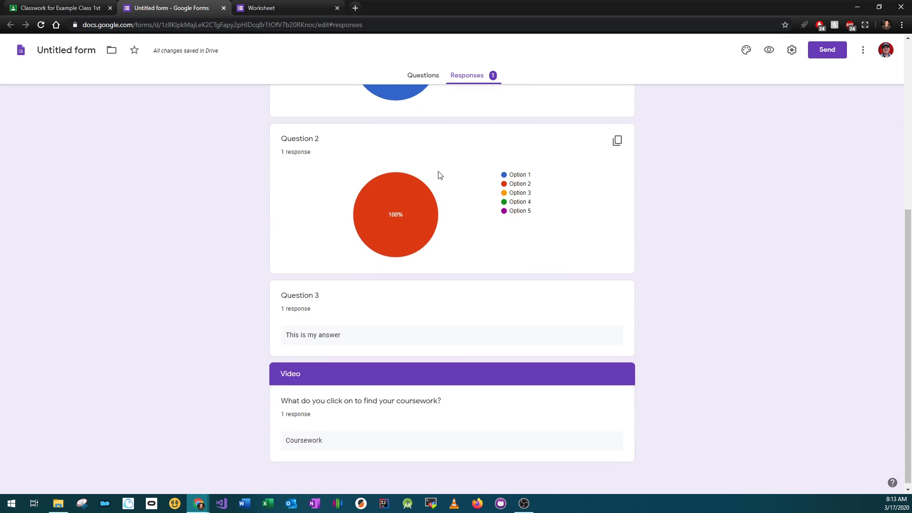
{"action": "scroll", "coordinate": [438, 175], "scroll_direction": "up", "scroll_amount": 3}
{"action": "mouse_move", "coordinate": [411, 168]}
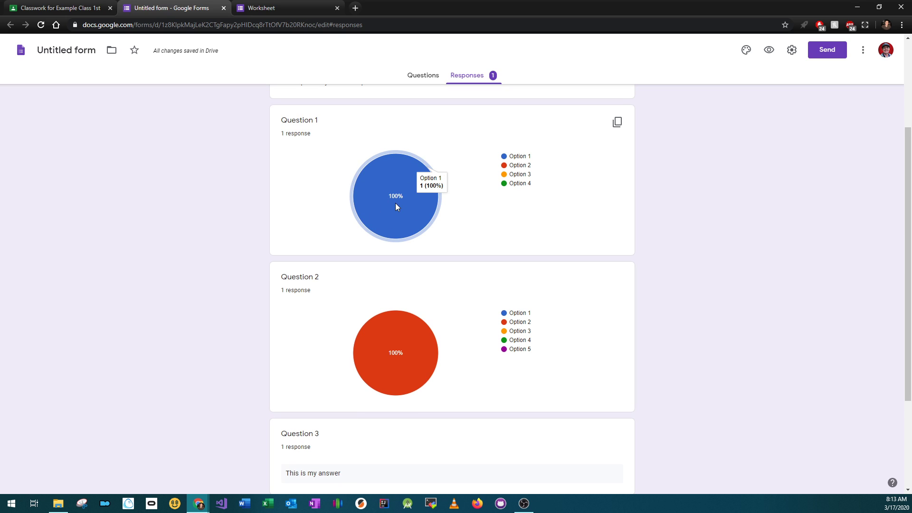
{"action": "mouse_move", "coordinate": [403, 354]}
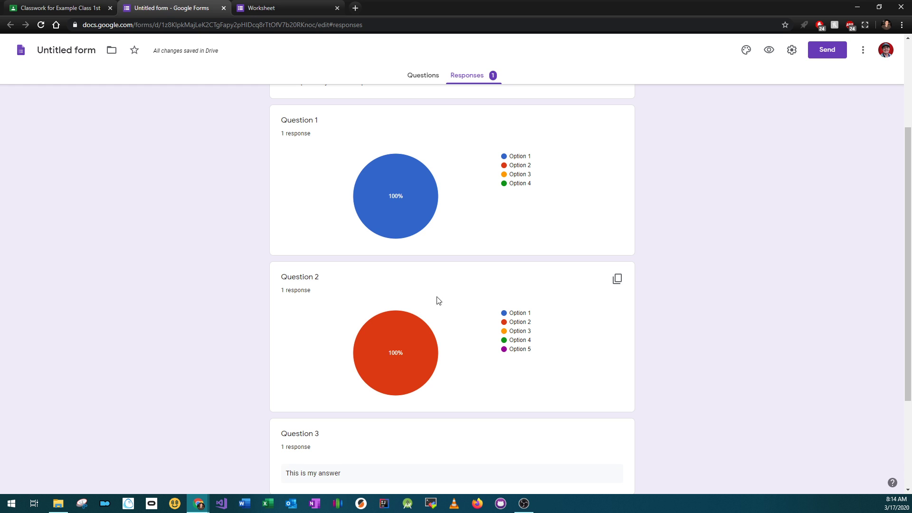
{"action": "scroll", "coordinate": [435, 299], "scroll_direction": "down", "scroll_amount": 3}
{"action": "scroll", "coordinate": [451, 302], "scroll_direction": "up", "scroll_amount": 1}
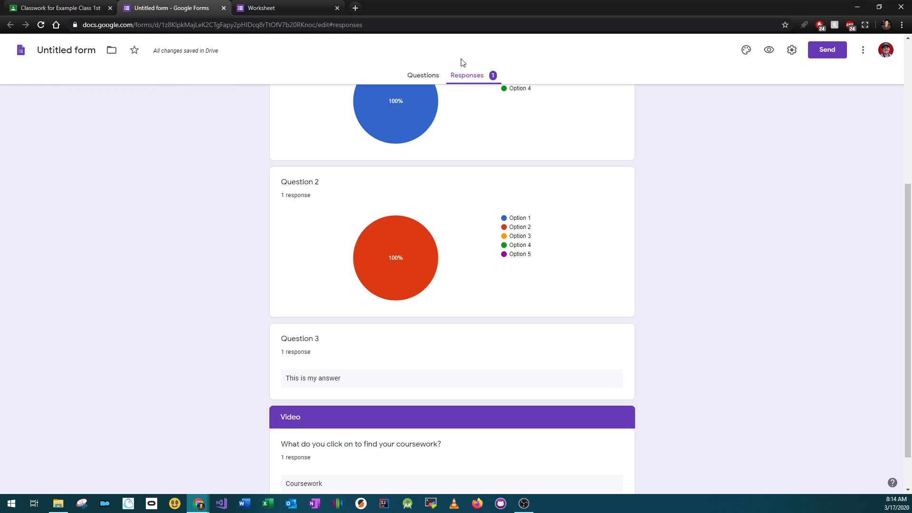
{"action": "left_click", "coordinate": [862, 51]}
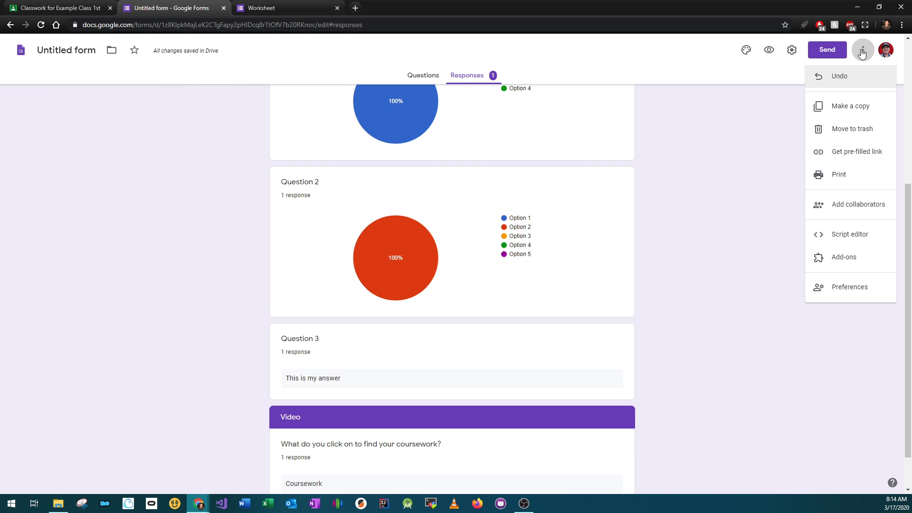
{"action": "left_click", "coordinate": [862, 52]}
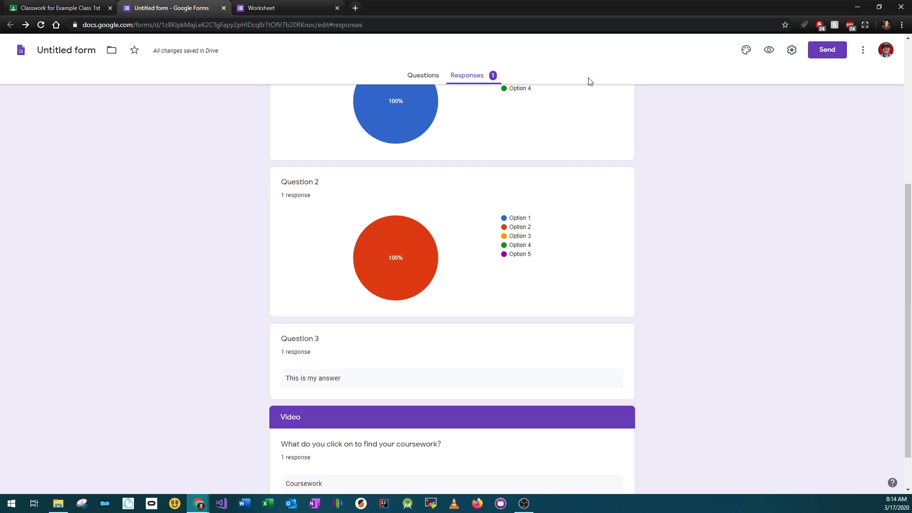
Create a new spreadsheet named "Untitled form (Responses)" as the destination for the form's responses
{"action": "scroll", "coordinate": [672, 138], "scroll_direction": "up", "scroll_amount": 5}
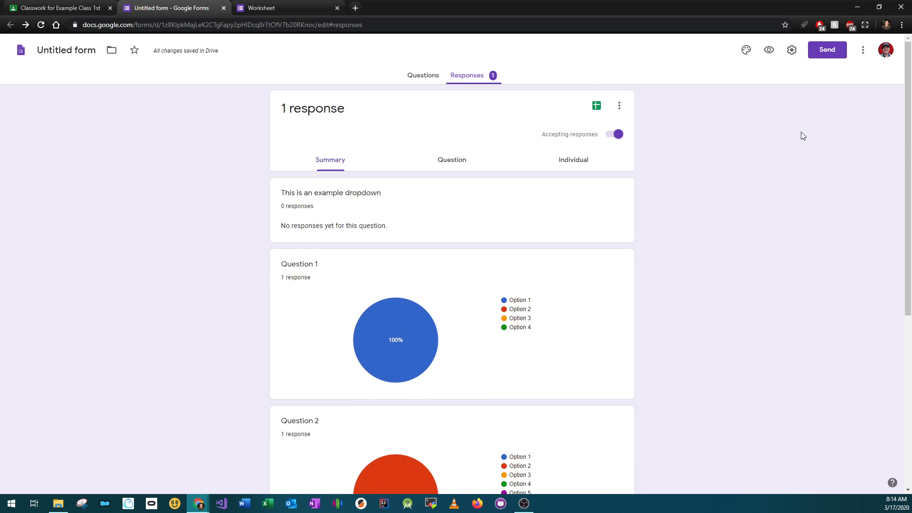
{"action": "left_click", "coordinate": [596, 107]}
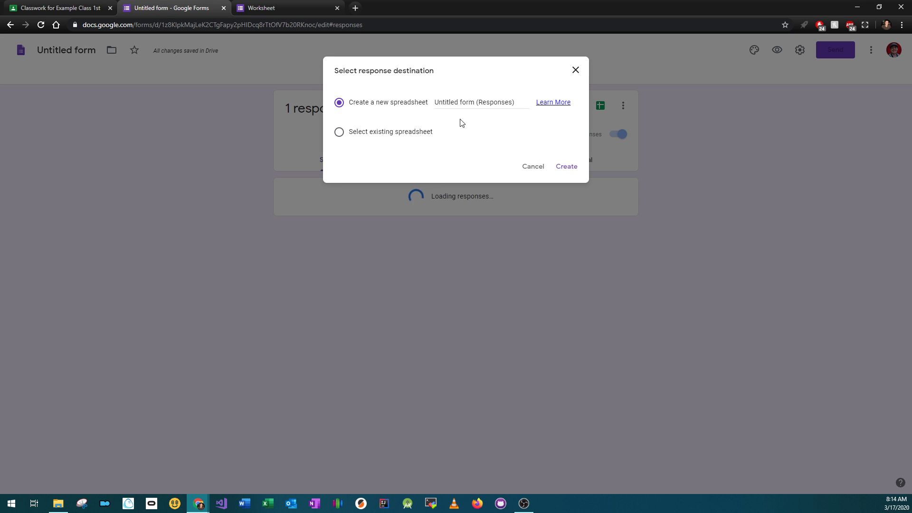
{"action": "left_click", "coordinate": [460, 102]}
{"action": "left_click", "coordinate": [564, 167]}
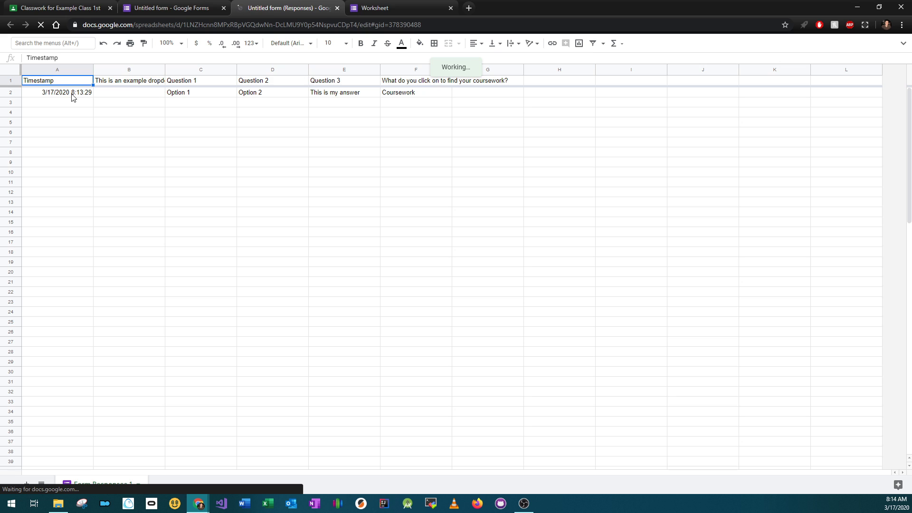
Examine the submitted response in the new spreadsheet, going through the timestamp, each question's answer and the rows below
{"action": "left_click", "coordinate": [83, 95]}
{"action": "left_click", "coordinate": [193, 95]}
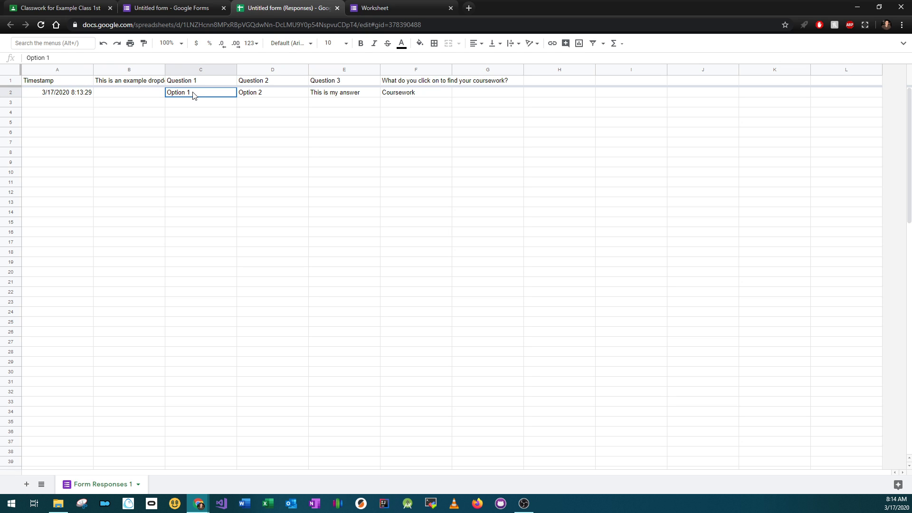
{"action": "left_click", "coordinate": [268, 94]}
{"action": "left_click", "coordinate": [312, 95]}
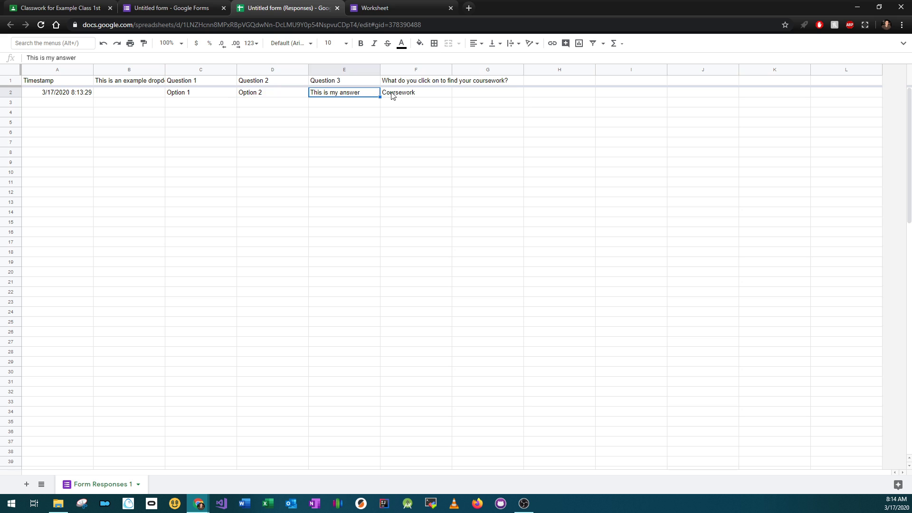
{"action": "left_click", "coordinate": [412, 93]}
{"action": "left_click", "coordinate": [494, 93]}
{"action": "left_click", "coordinate": [568, 93]}
{"action": "left_click", "coordinate": [645, 98]}
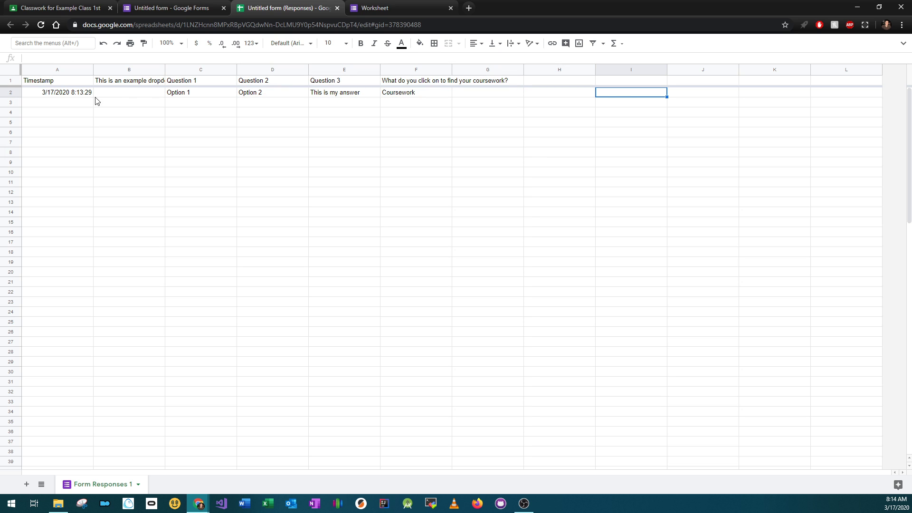
{"action": "left_click", "coordinate": [67, 98]}
{"action": "left_click", "coordinate": [10, 97]}
{"action": "left_click", "coordinate": [11, 104]}
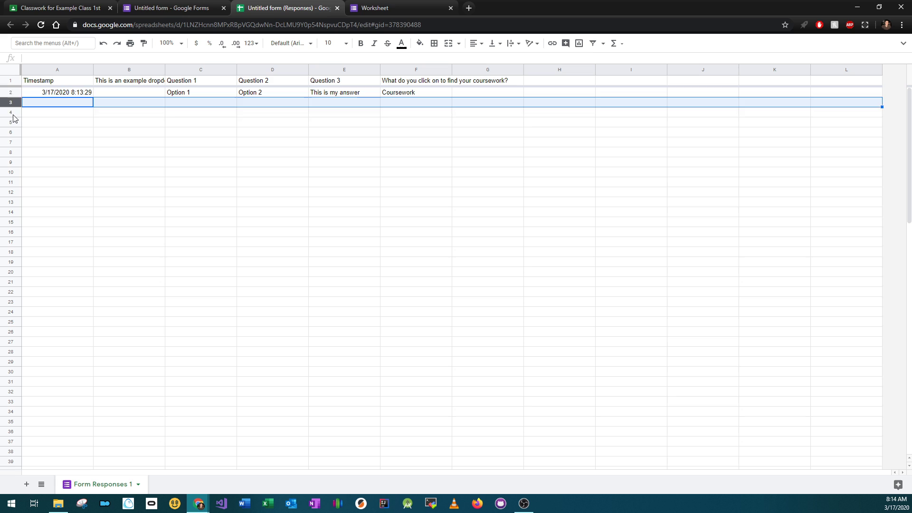
{"action": "left_click", "coordinate": [11, 113]}
{"action": "left_click", "coordinate": [55, 95]}
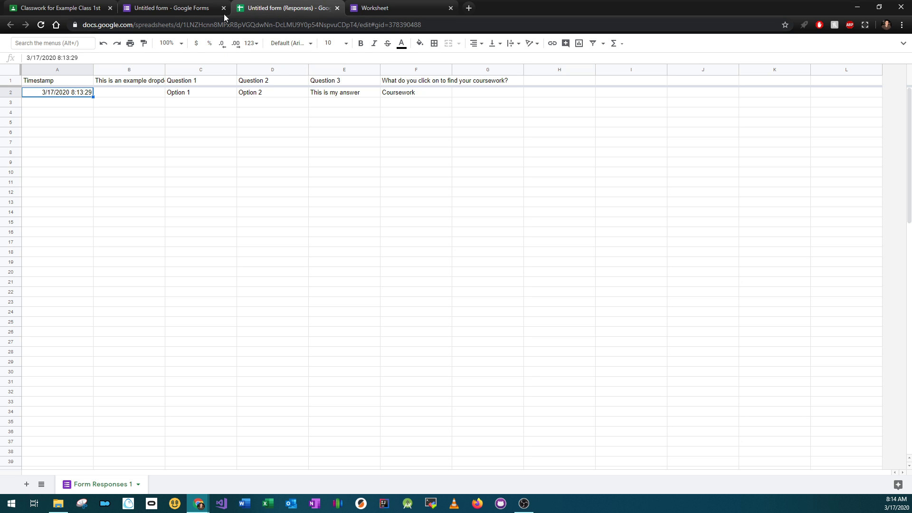
Return to the form's responses and review the individual submission, comparing it with the response spreadsheet
{"action": "left_click", "coordinate": [200, 9]}
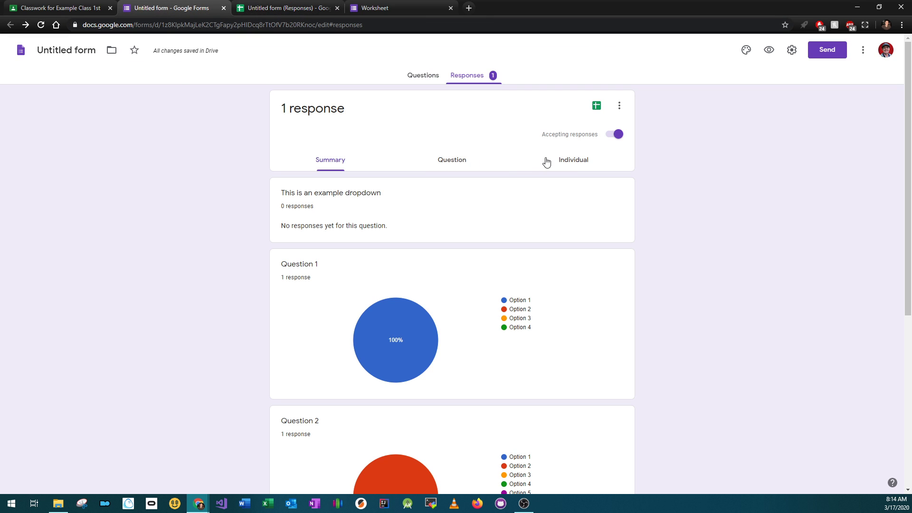
{"action": "left_click", "coordinate": [565, 161]}
{"action": "scroll", "coordinate": [389, 294], "scroll_direction": "down", "scroll_amount": 15}
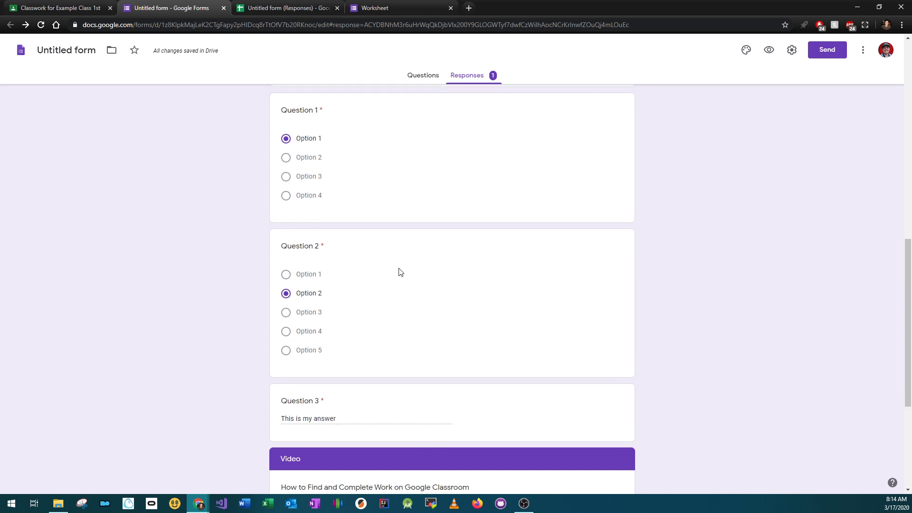
{"action": "left_click", "coordinate": [295, 8]}
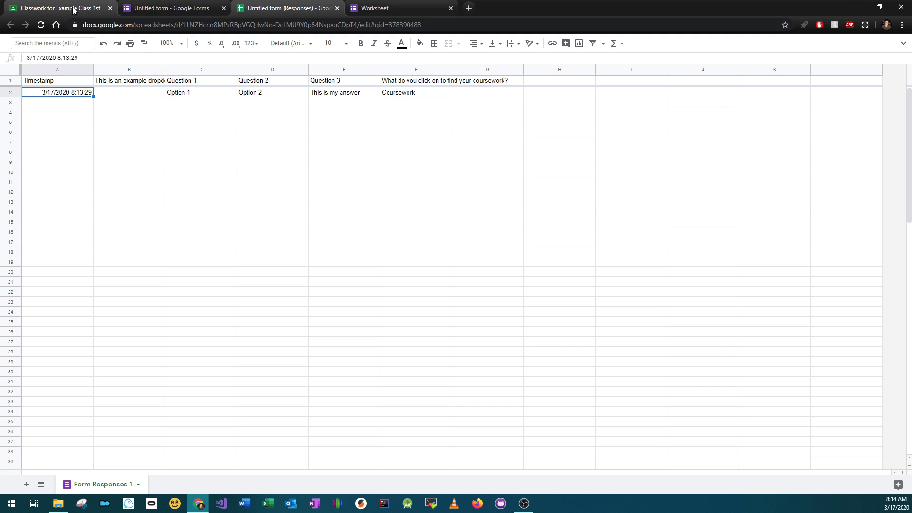
{"action": "left_click", "coordinate": [156, 8]}
{"action": "scroll", "coordinate": [260, 164], "scroll_direction": "up", "scroll_amount": 15}
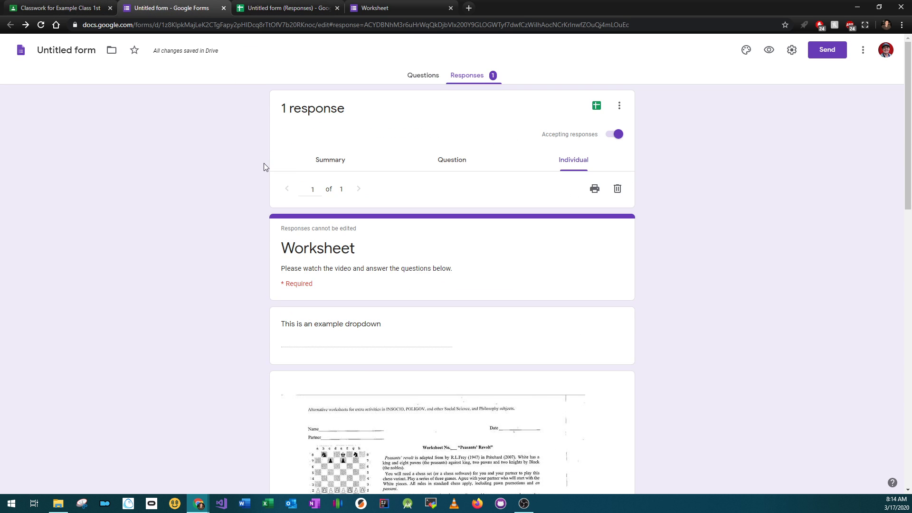
Open the form's settings, inspect the email address collection option, and check the response spreadsheet's columns before returning to the settings
{"action": "left_click", "coordinate": [429, 79]}
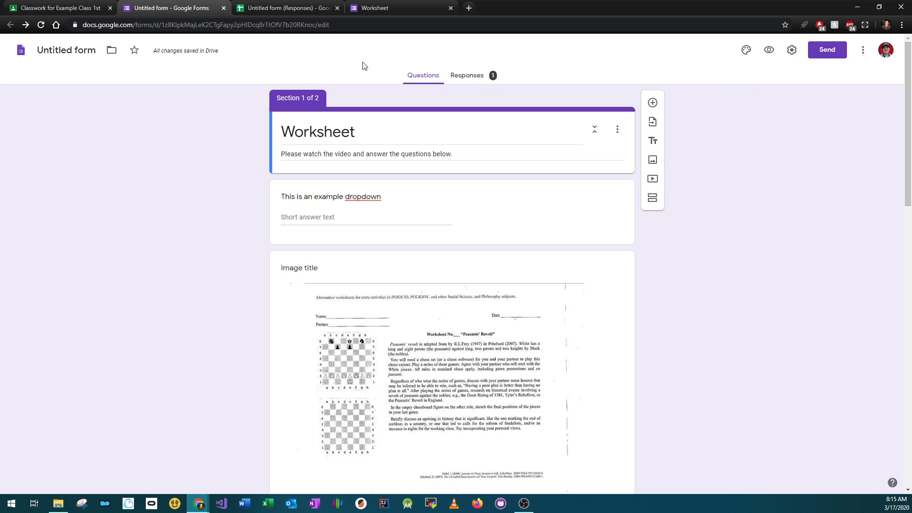
{"action": "left_click", "coordinate": [791, 50]}
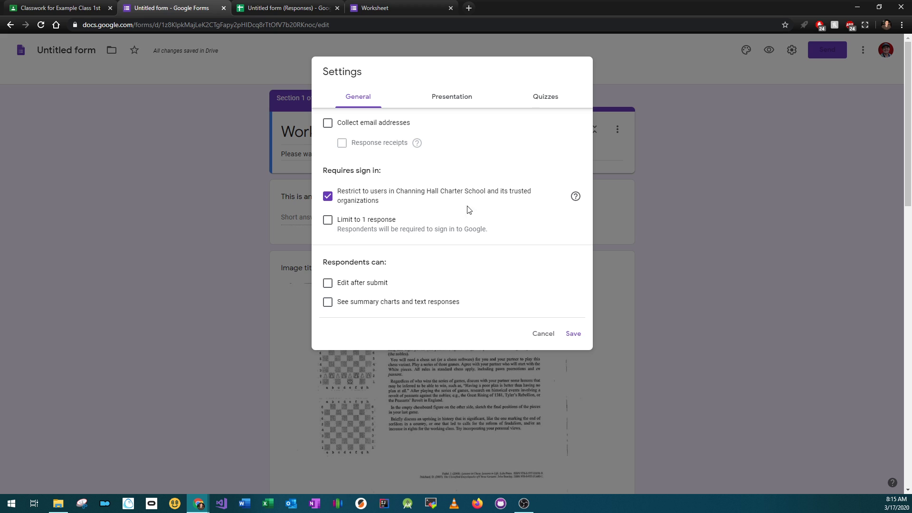
{"action": "left_click", "coordinate": [348, 128]}
{"action": "left_click", "coordinate": [327, 127]}
{"action": "left_click", "coordinate": [279, 7]}
{"action": "left_click", "coordinate": [136, 95]}
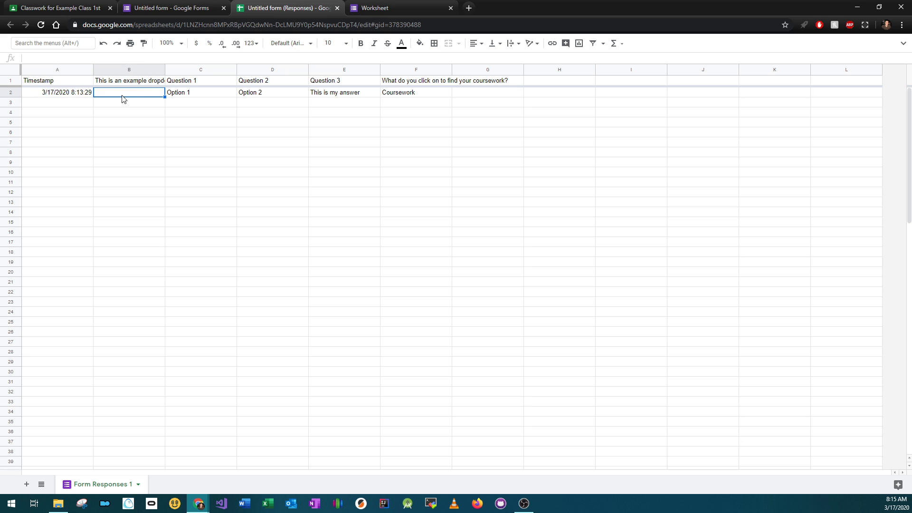
{"action": "left_click", "coordinate": [172, 7]}
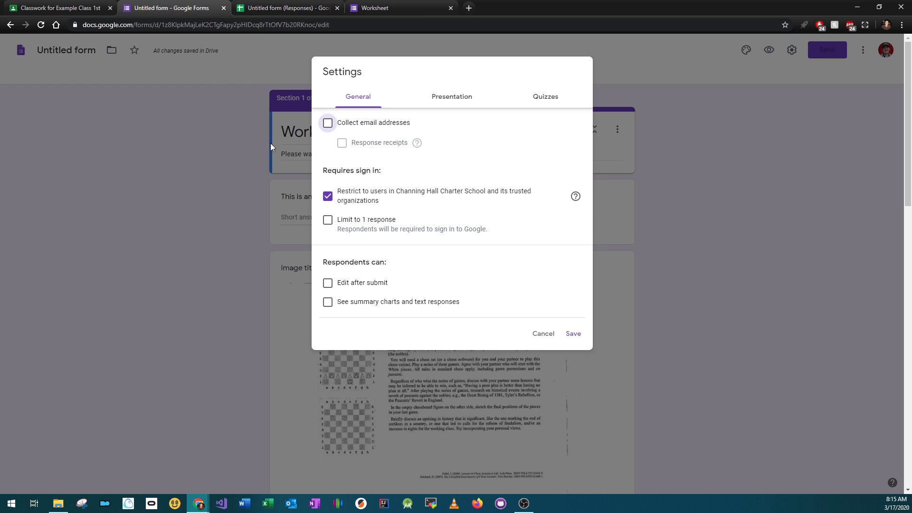
Limit the form to 1 response per person and enable both the progress bar and shuffled question order
{"action": "left_click", "coordinate": [356, 221]}
{"action": "left_click", "coordinate": [476, 105]}
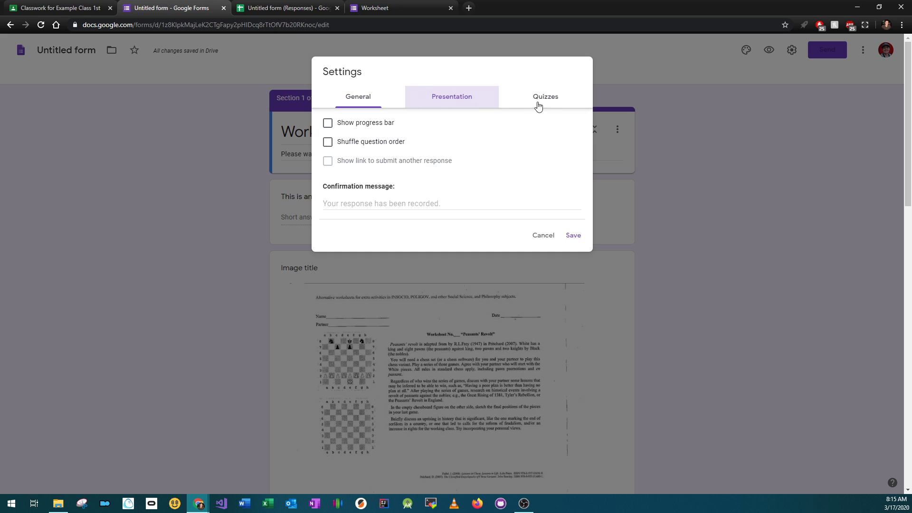
{"action": "left_click", "coordinate": [367, 142]}
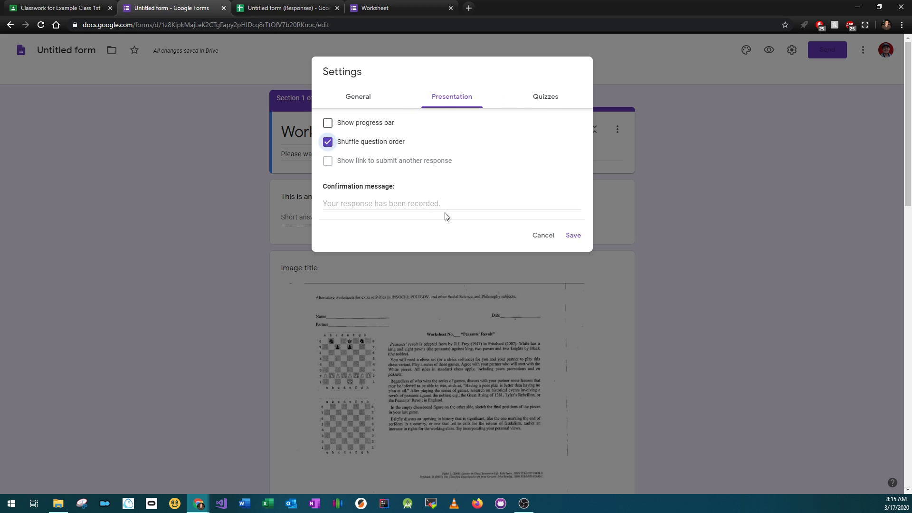
{"action": "left_click", "coordinate": [373, 125]}
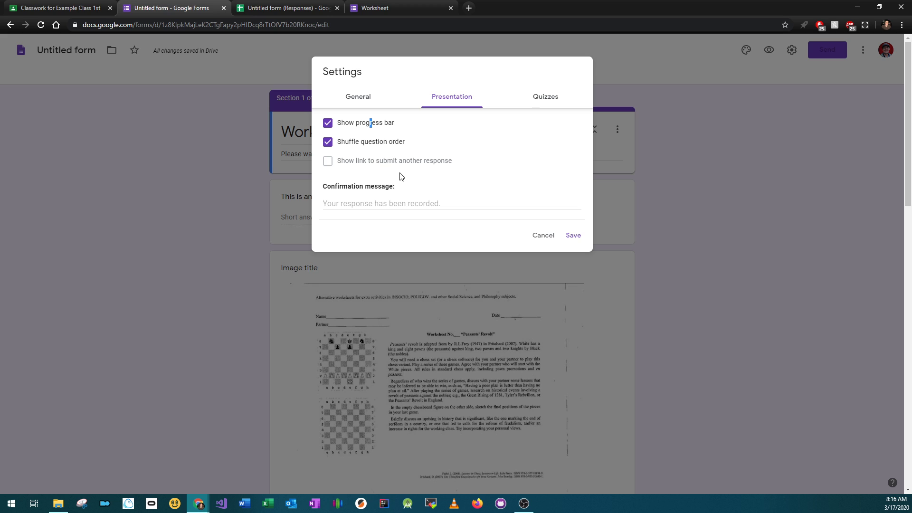
{"action": "left_click", "coordinate": [366, 204]}
Make the form a quiz with grades released later, after manual review, and save the settings
{"action": "left_click", "coordinate": [534, 101]}
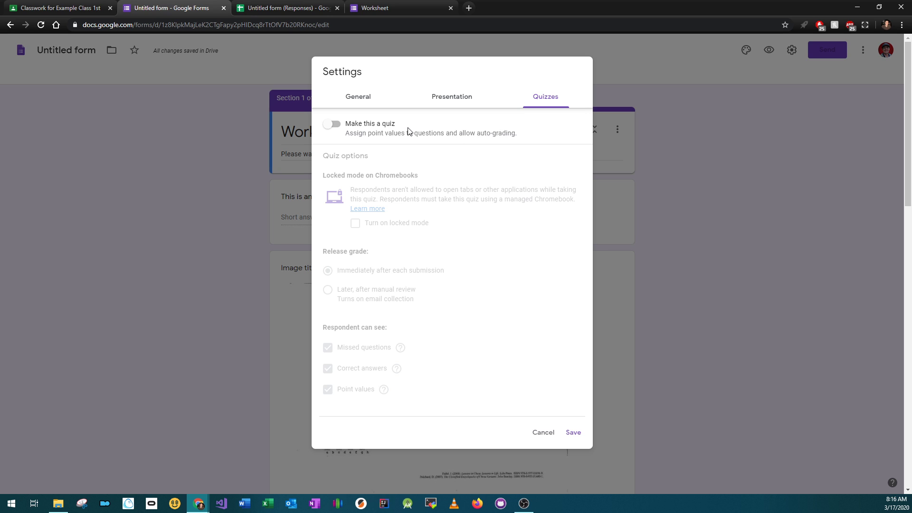
{"action": "left_click", "coordinate": [334, 125]}
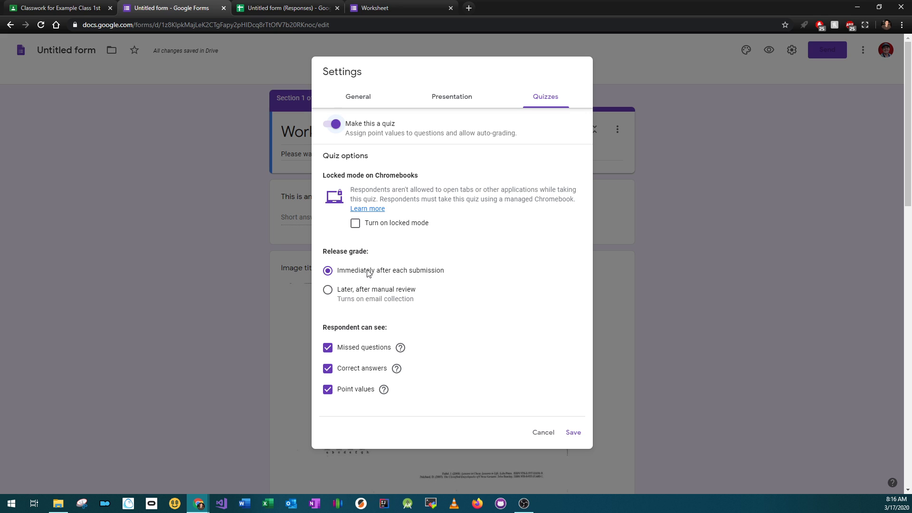
{"action": "left_click", "coordinate": [356, 291]}
{"action": "mouse_move", "coordinate": [403, 352]}
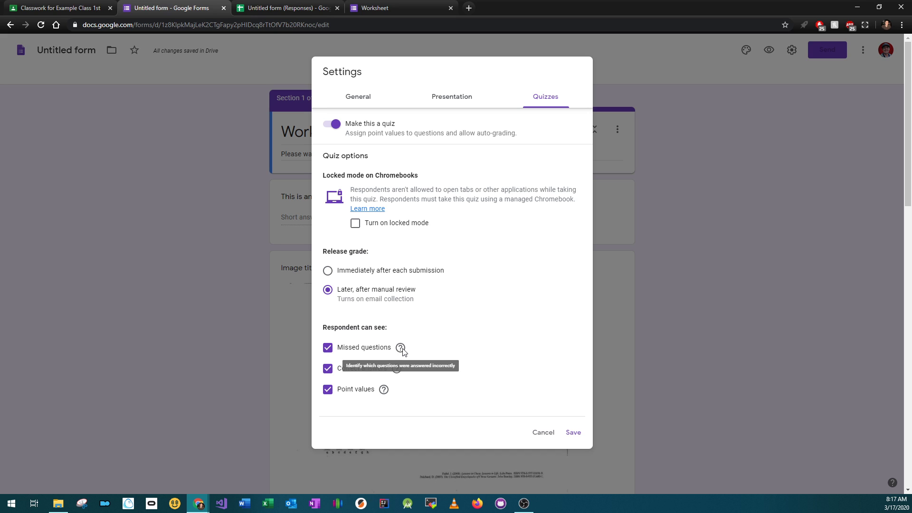
{"action": "mouse_move", "coordinate": [398, 374]}
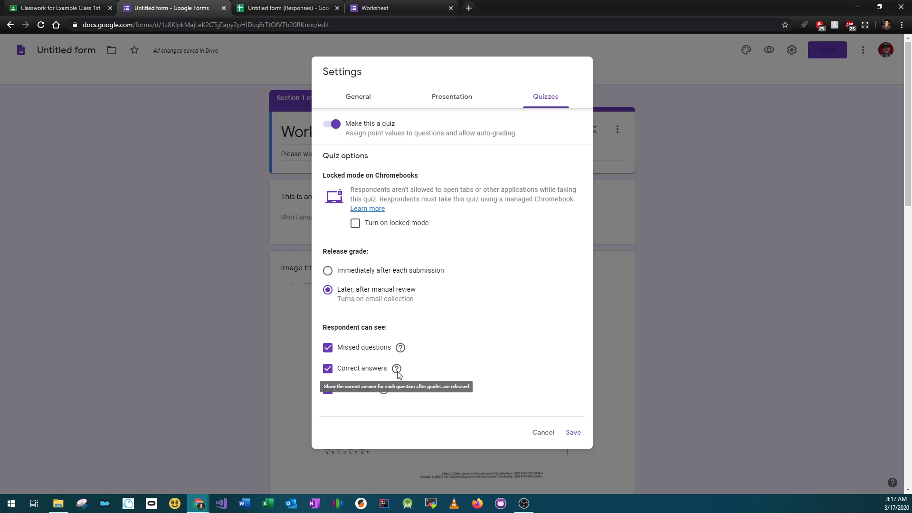
{"action": "left_click", "coordinate": [328, 369]}
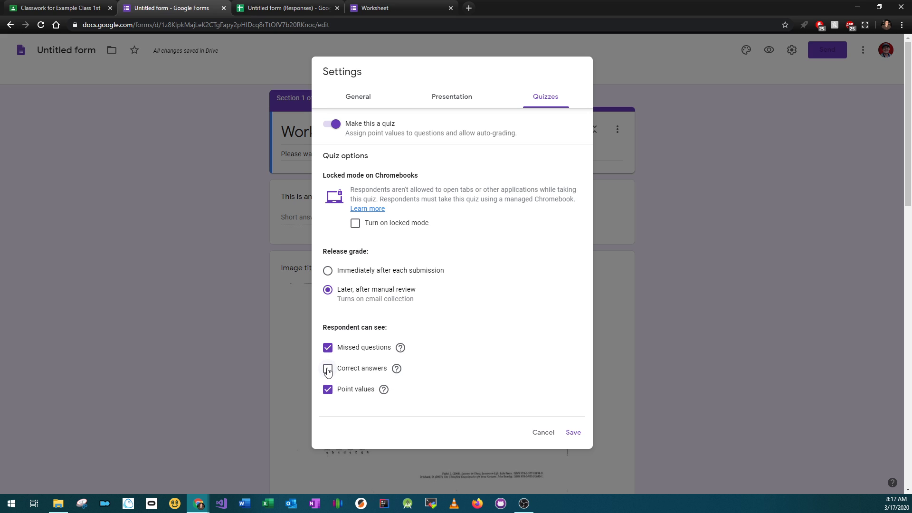
{"action": "left_click", "coordinate": [330, 373]}
{"action": "left_click", "coordinate": [573, 432]}
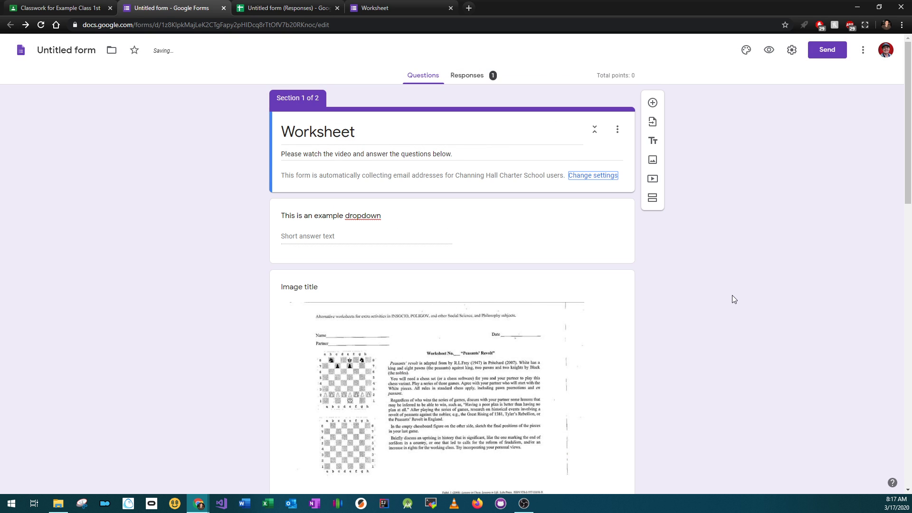
Mark Option 2 as the correct answer in the answer key of Question 1
{"action": "scroll", "coordinate": [731, 295], "scroll_direction": "down", "scroll_amount": 10}
{"action": "left_click", "coordinate": [528, 150]}
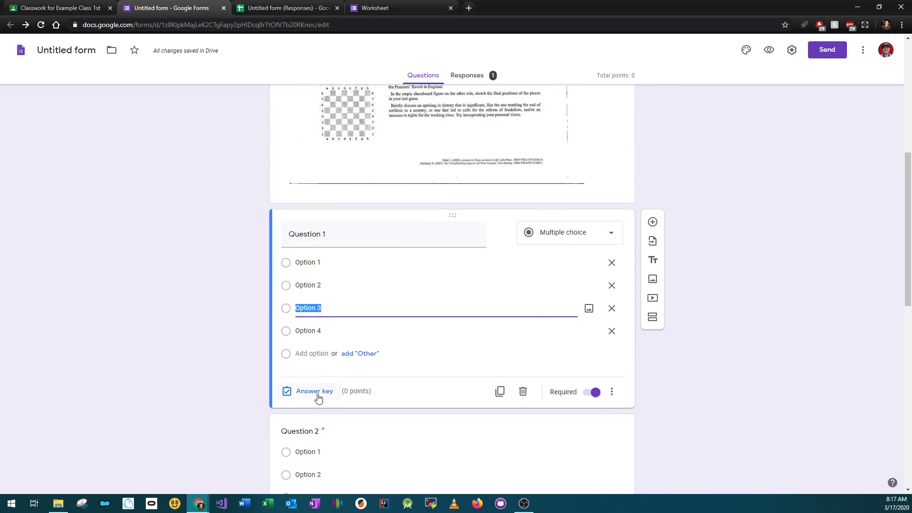
{"action": "left_click", "coordinate": [306, 392]}
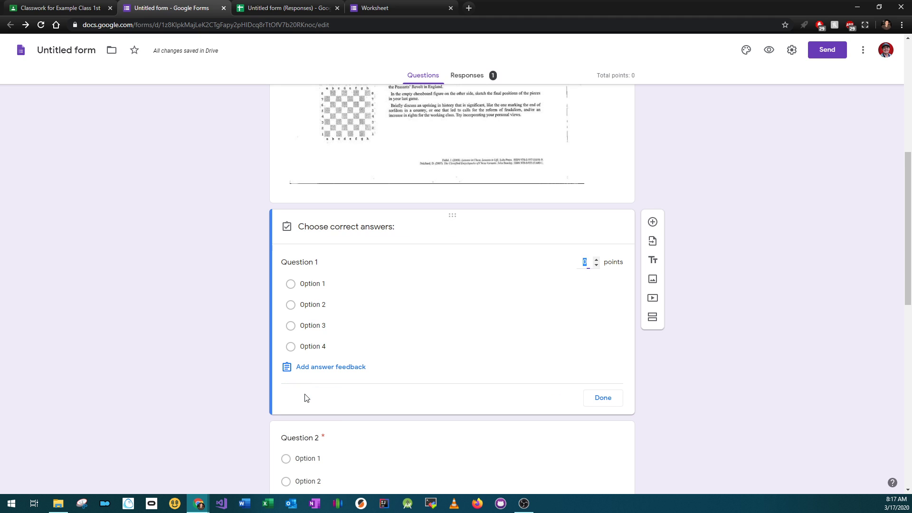
{"action": "left_click", "coordinate": [312, 306]}
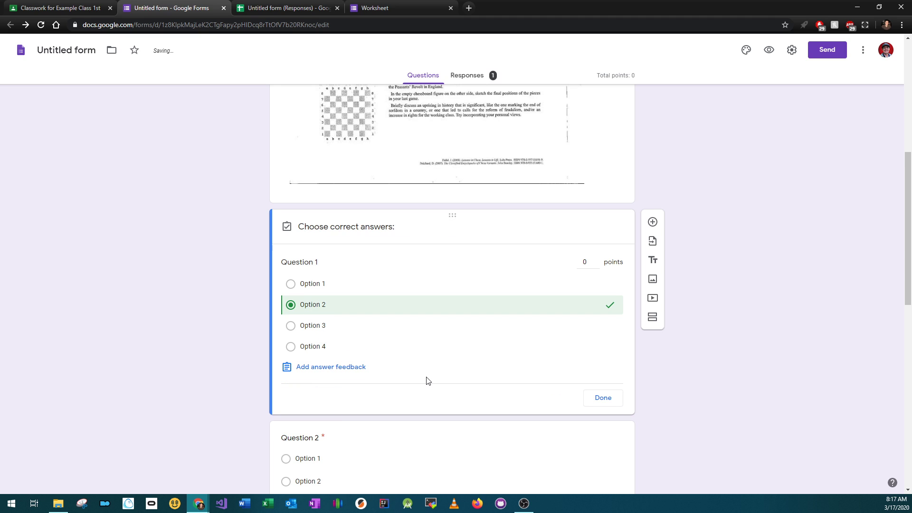
{"action": "left_click", "coordinate": [603, 397]}
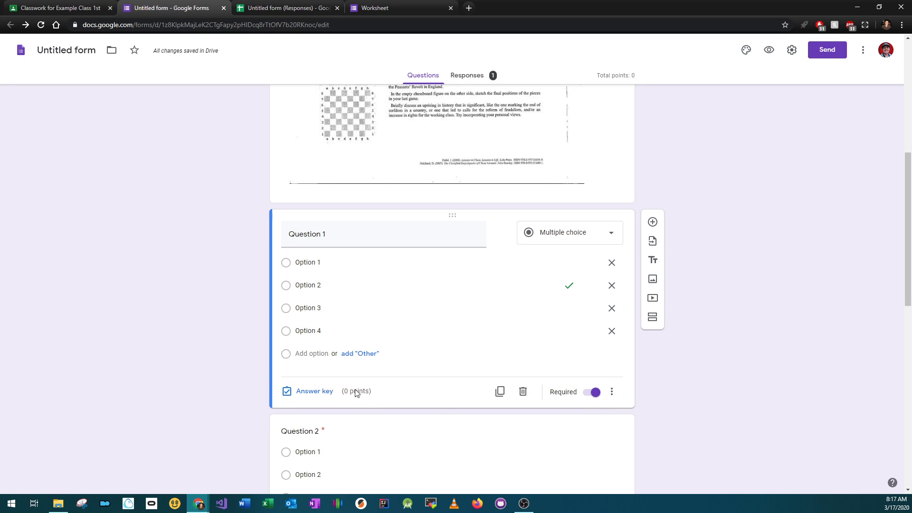
Set the value of Question 1 to 3 points in its answer key
{"action": "left_click", "coordinate": [315, 391]}
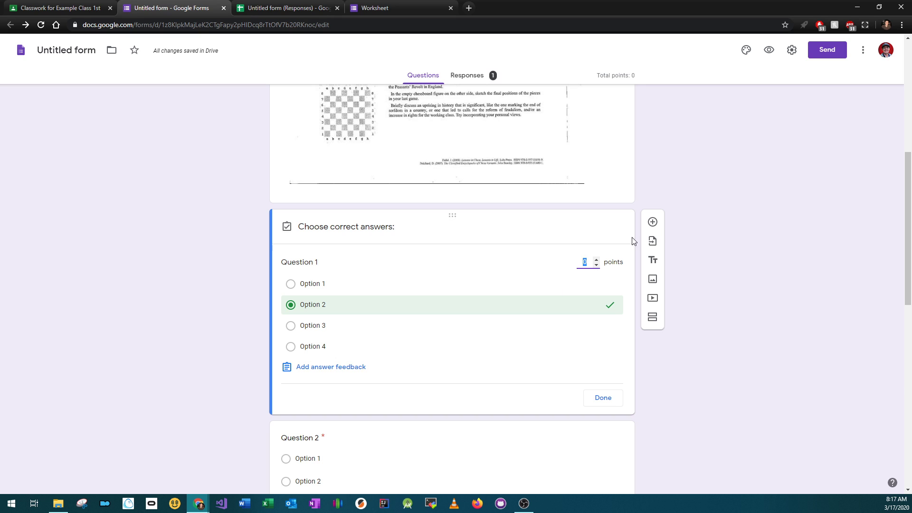
{"action": "left_click", "coordinate": [596, 260]}
{"action": "left_click", "coordinate": [596, 260]}
{"action": "left_click", "coordinate": [596, 260]}
{"action": "left_click", "coordinate": [606, 400]}
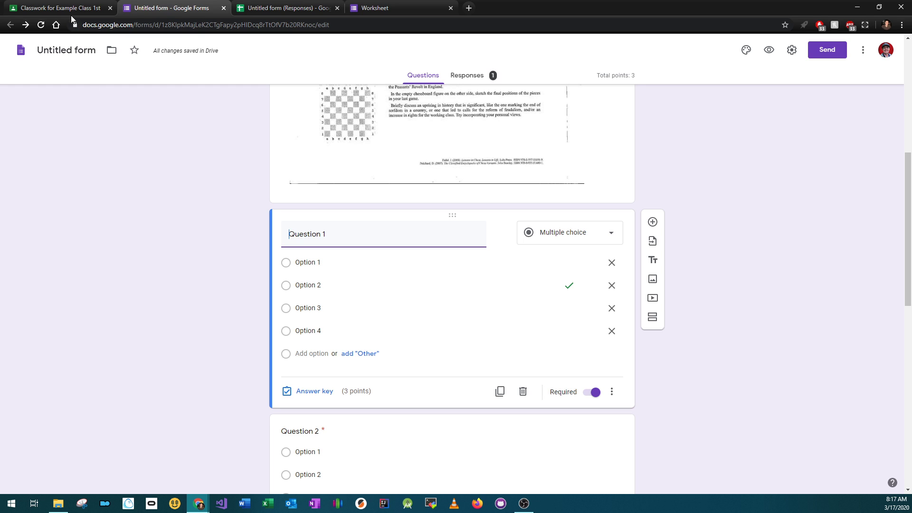
Rename the form attached to the assignment as Worksheet
{"action": "left_click", "coordinate": [61, 8]}
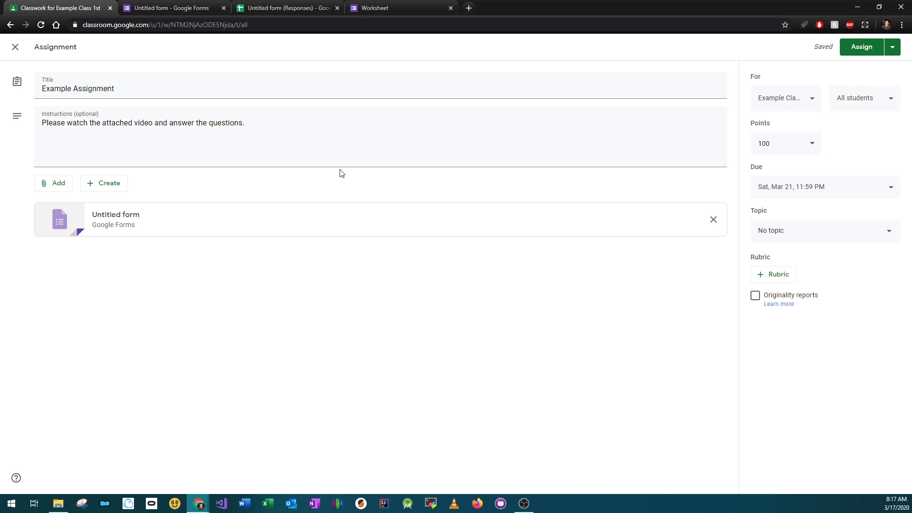
{"action": "left_click", "coordinate": [188, 8]}
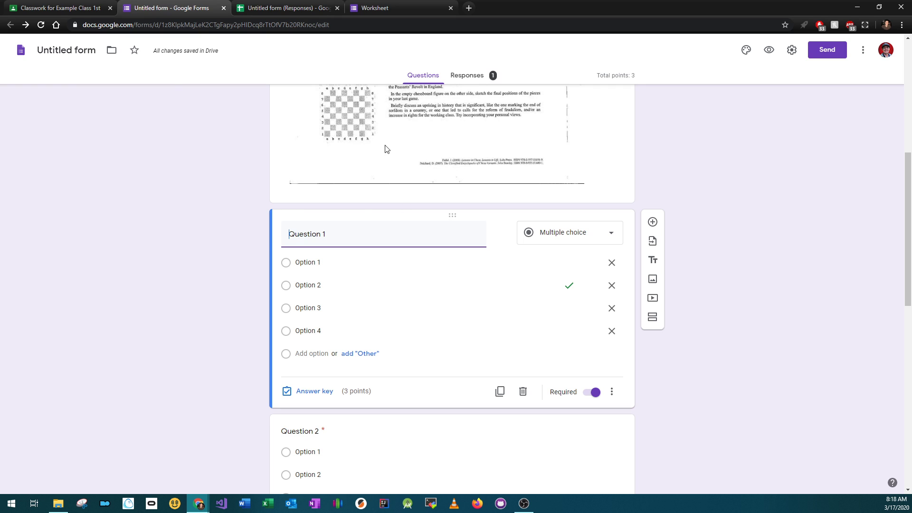
{"action": "left_click", "coordinate": [48, 11]}
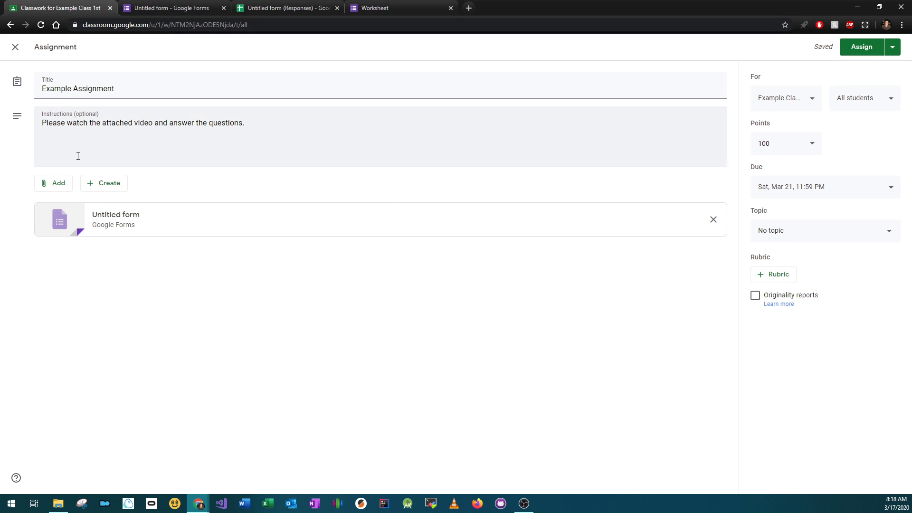
{"action": "left_click", "coordinate": [146, 12]}
{"action": "left_click", "coordinate": [72, 52]}
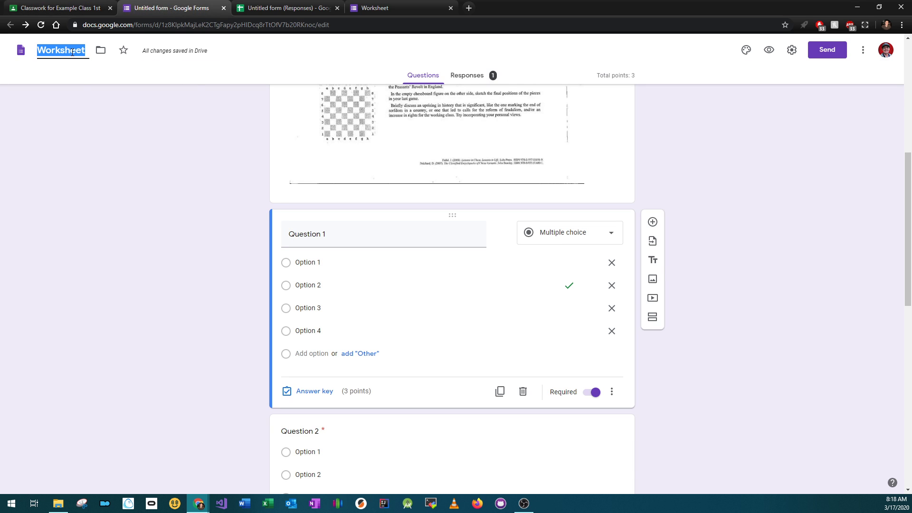
{"action": "left_click", "coordinate": [85, 102]}
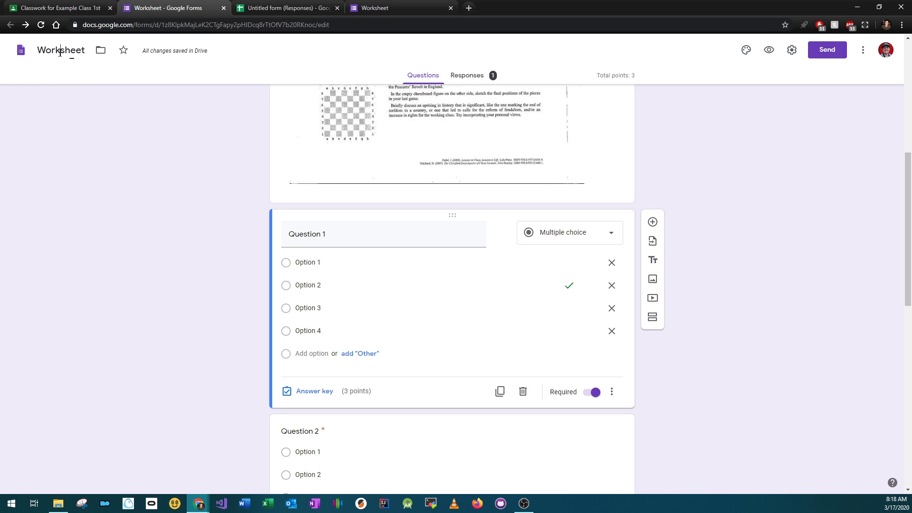
Return to the Classroom assignment and schedule it for Mar 19, 2020 at 8:00 AM
{"action": "left_click", "coordinate": [71, 8]}
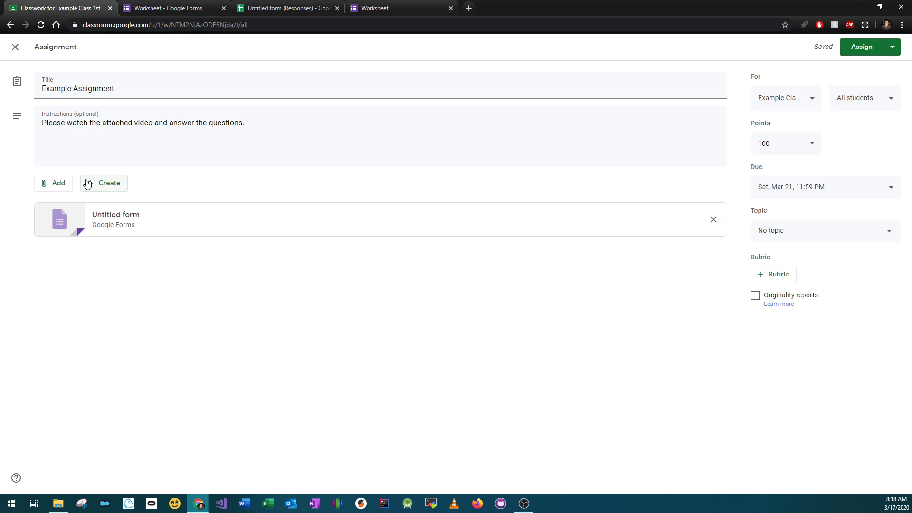
{"action": "left_click", "coordinate": [152, 9]}
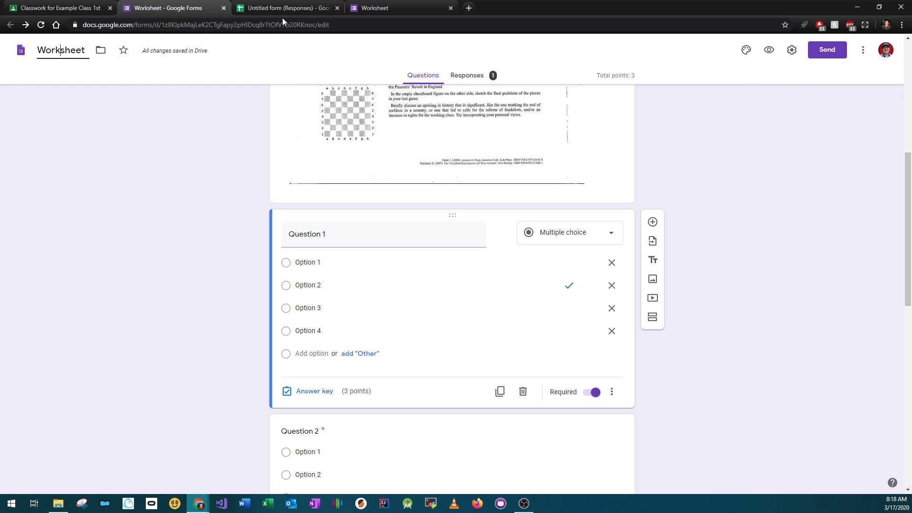
{"action": "left_click", "coordinate": [66, 8]}
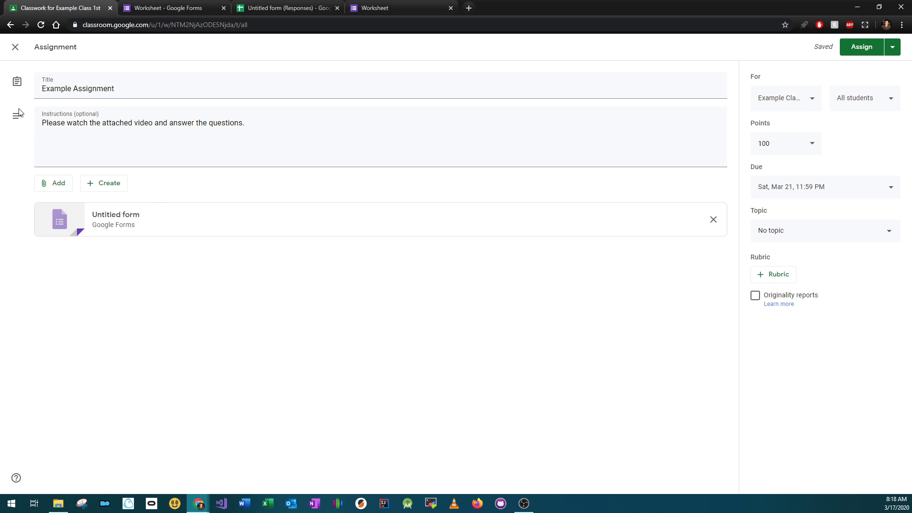
{"action": "left_click", "coordinate": [893, 46]}
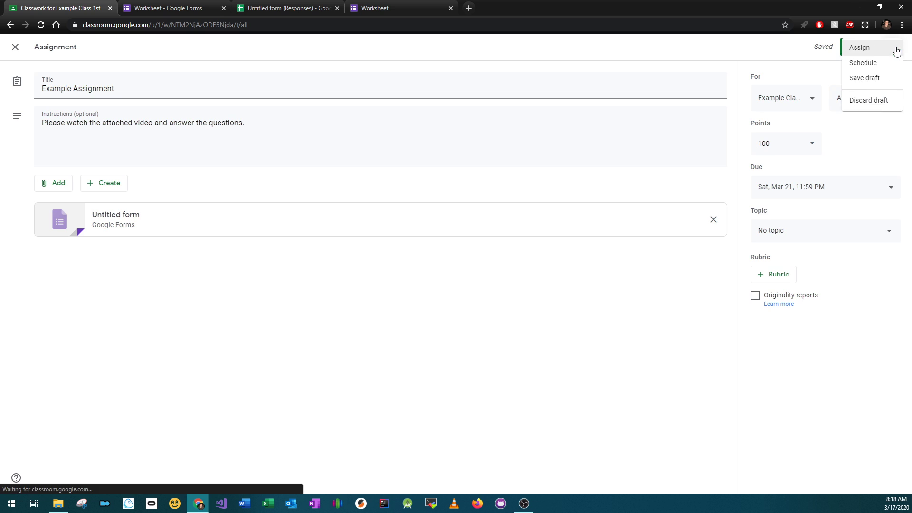
{"action": "left_click", "coordinate": [801, 51]}
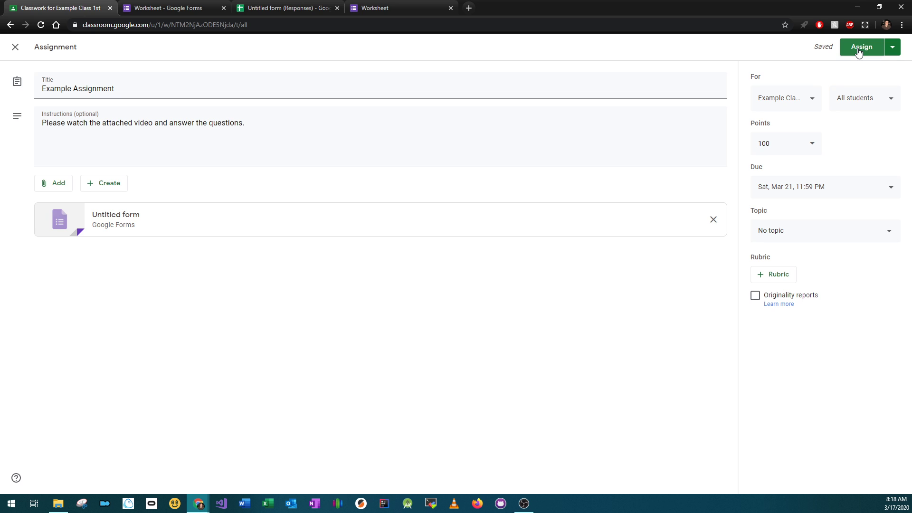
{"action": "left_click", "coordinate": [893, 48]}
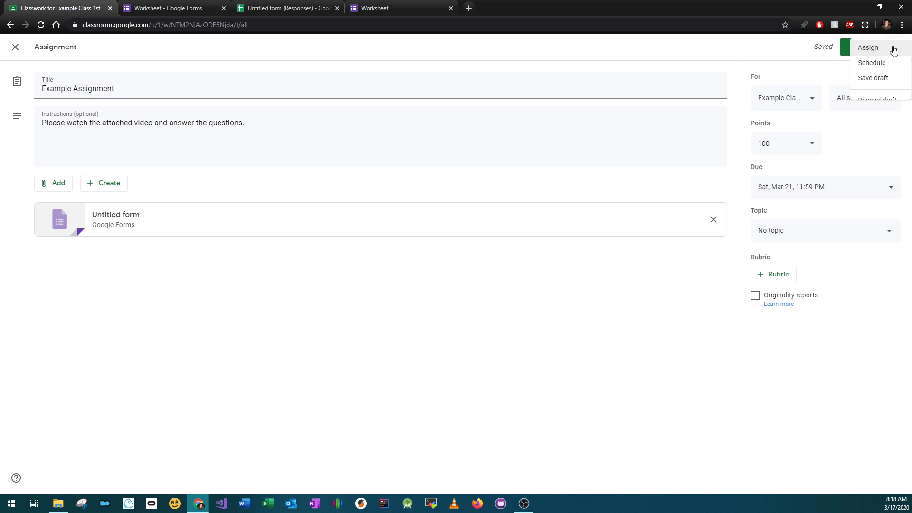
{"action": "left_click", "coordinate": [867, 70]}
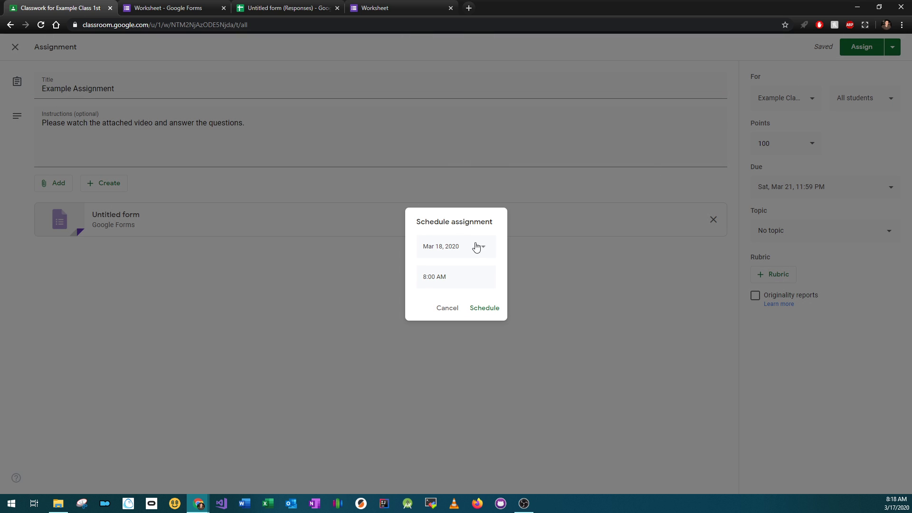
{"action": "left_click", "coordinate": [477, 251]}
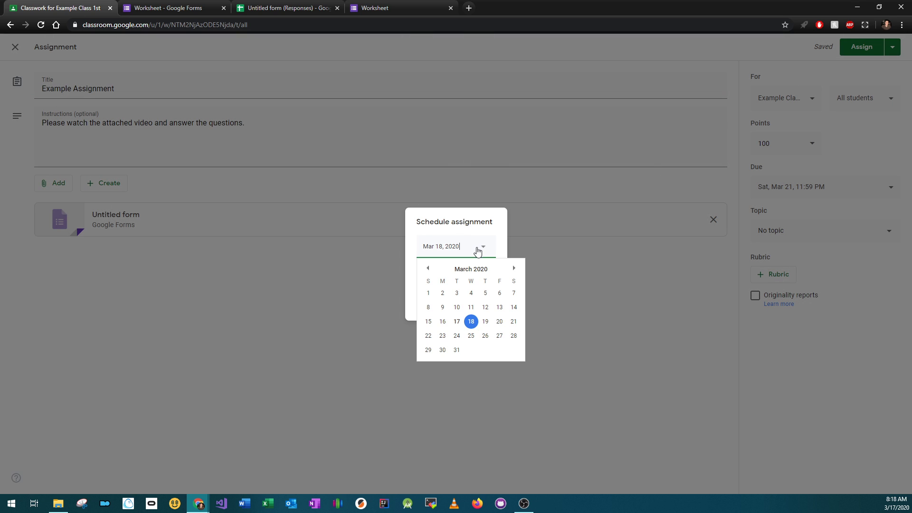
{"action": "left_click", "coordinate": [488, 322]}
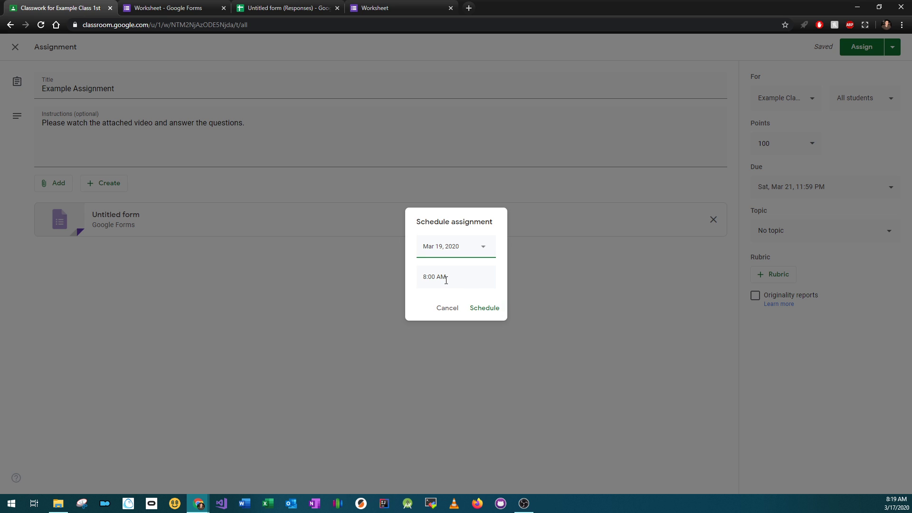
{"action": "left_click", "coordinate": [484, 309]}
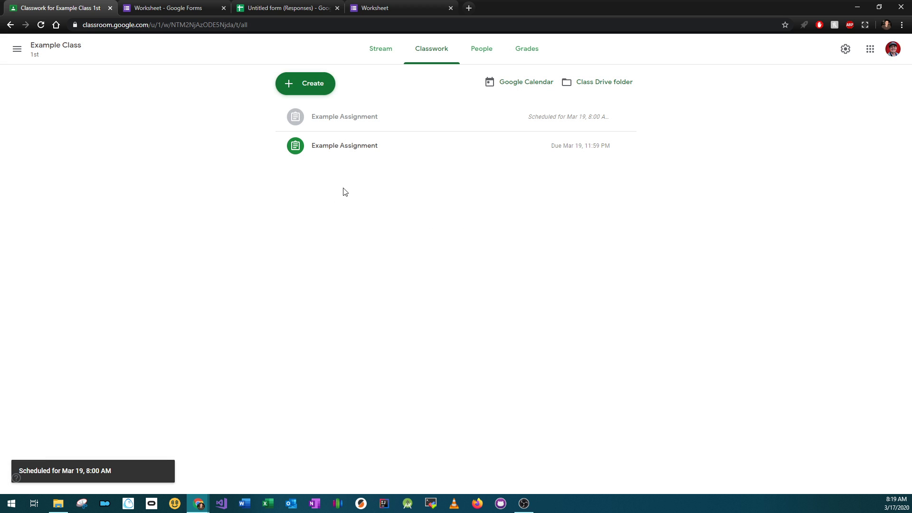
Edit the scheduled Example Assignment to turn on grade importing for the Worksheet form, keeping its schedule, and save it
{"action": "left_click", "coordinate": [351, 121]}
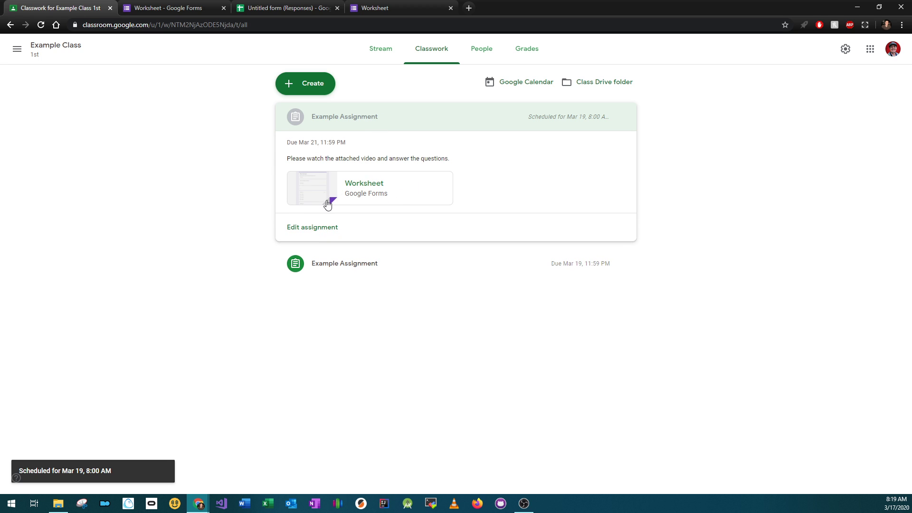
{"action": "left_click", "coordinate": [314, 229]}
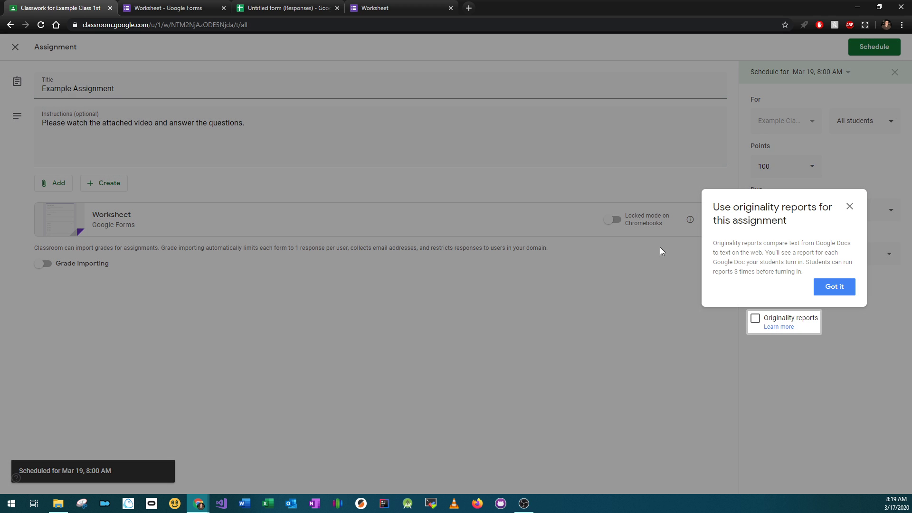
{"action": "left_click", "coordinate": [831, 291]}
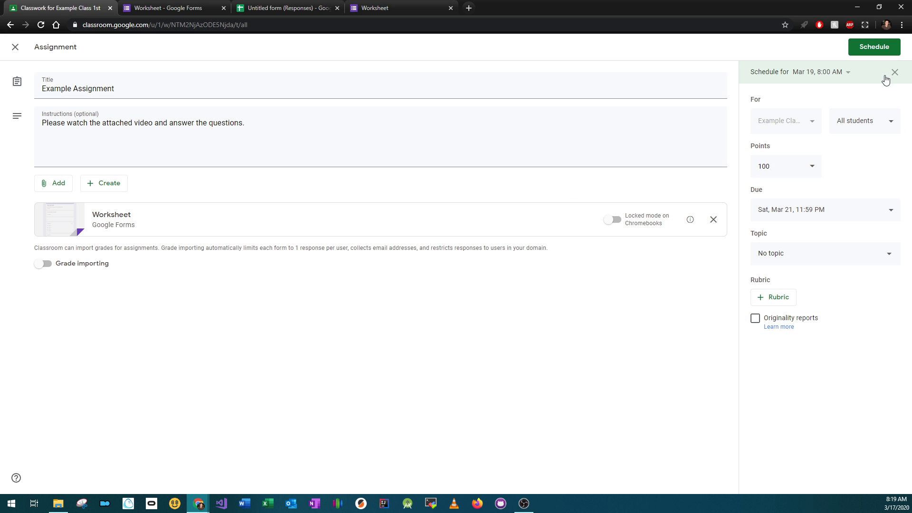
{"action": "left_click", "coordinate": [848, 74]}
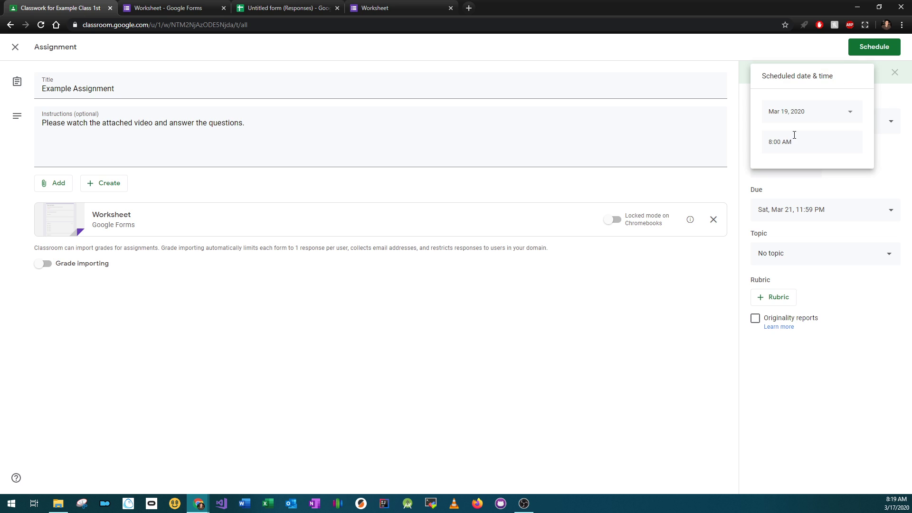
{"action": "left_click", "coordinate": [700, 68]}
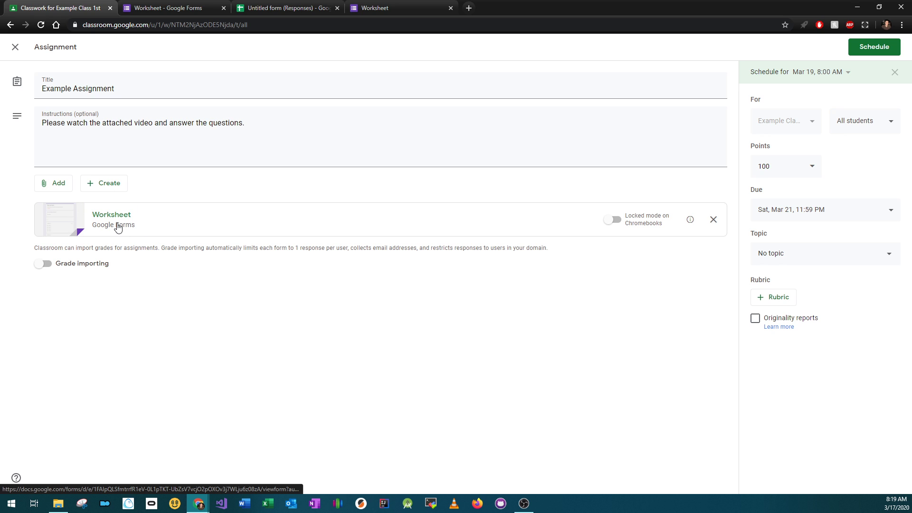
{"action": "left_click", "coordinate": [45, 263]}
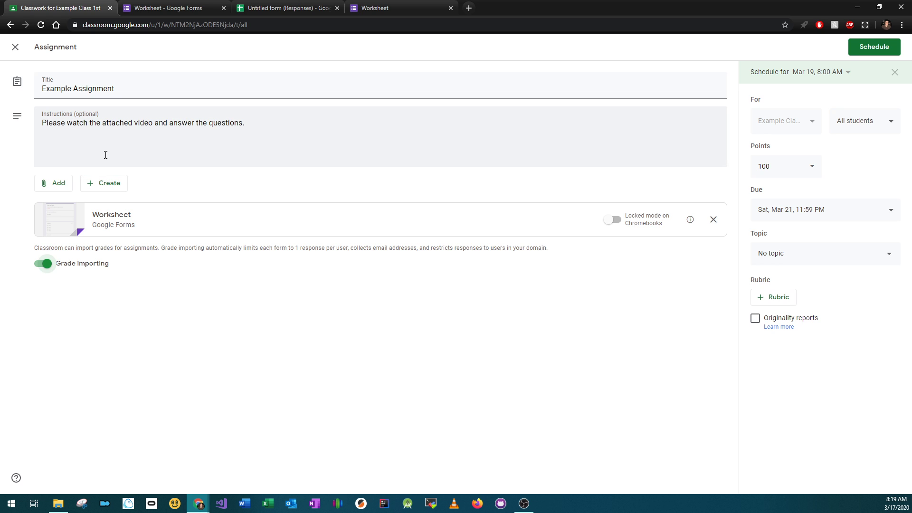
{"action": "left_click", "coordinate": [865, 48]}
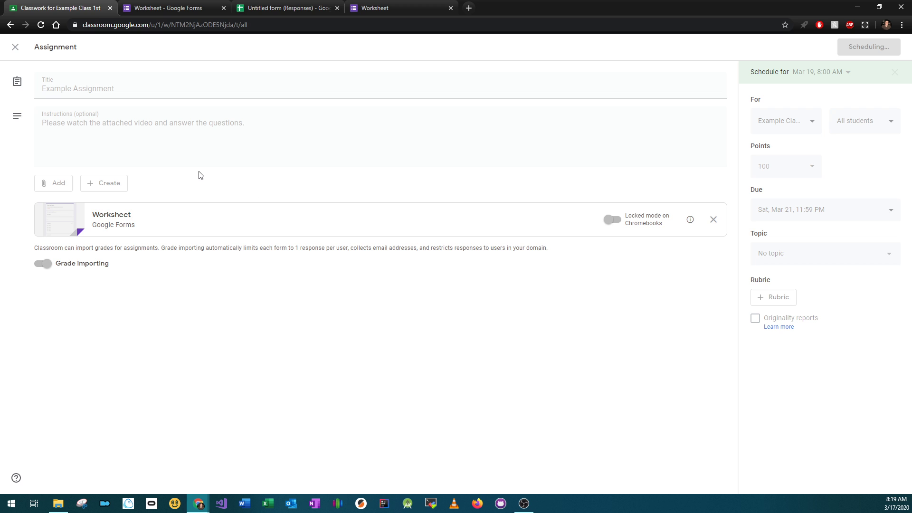
Open the Example Class gradebook and dismiss its introductory tips
{"action": "left_click", "coordinate": [533, 53]}
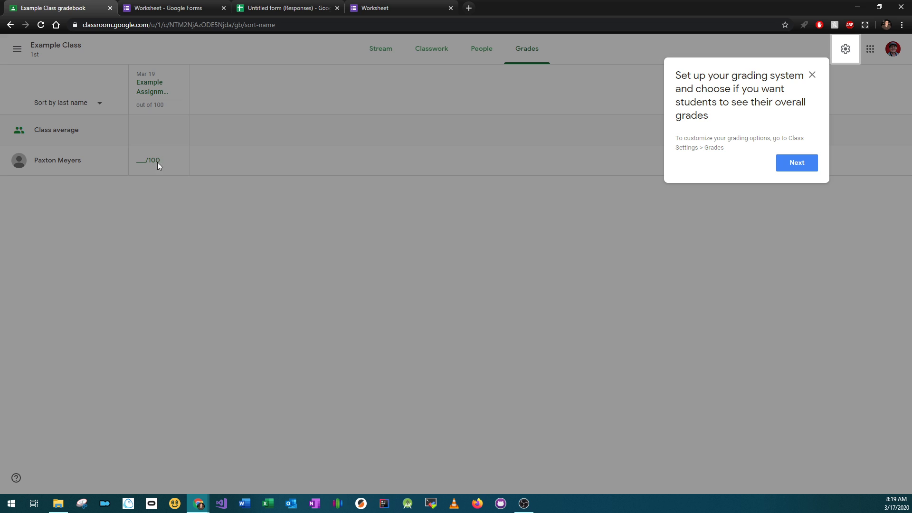
{"action": "left_click", "coordinate": [794, 166]}
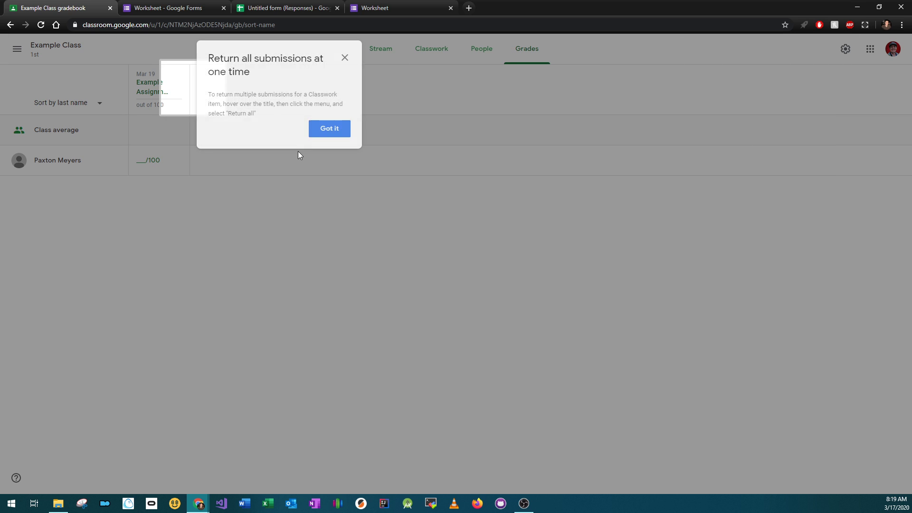
{"action": "left_click", "coordinate": [332, 129]}
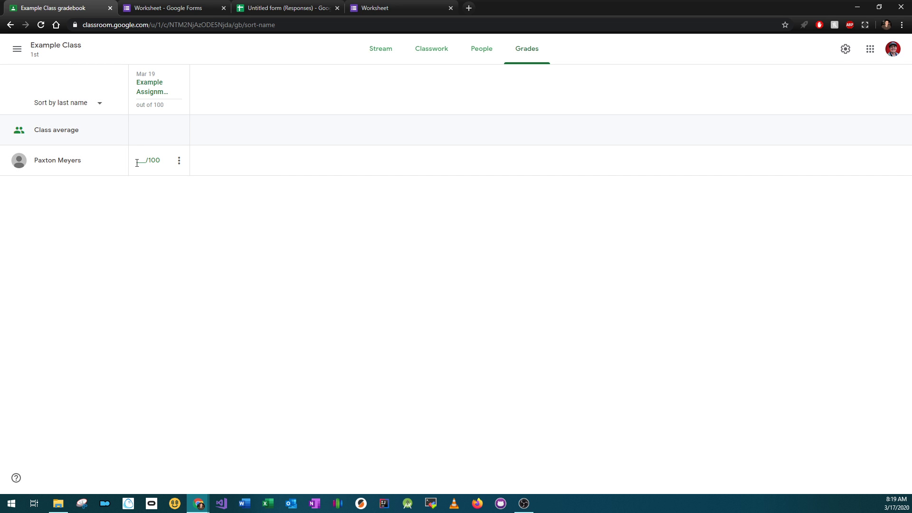
Try entering a grade of 85 for the student on Example Assignment in the gradebook
{"action": "left_click", "coordinate": [145, 161]}
{"action": "type", "text": "85"}
{"action": "key", "text": "Return"}
{"action": "left_click", "coordinate": [147, 157]}
{"action": "key", "text": "Return"}
Go back to the classwork of Example Class and view the blank question form, closing it without posting
{"action": "left_click", "coordinate": [17, 49]}
{"action": "left_click", "coordinate": [370, 88]}
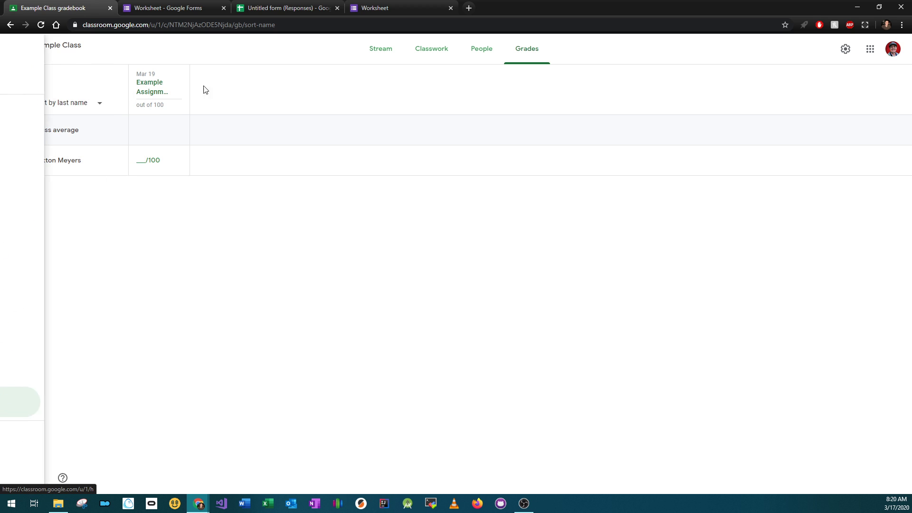
{"action": "left_click", "coordinate": [73, 53]}
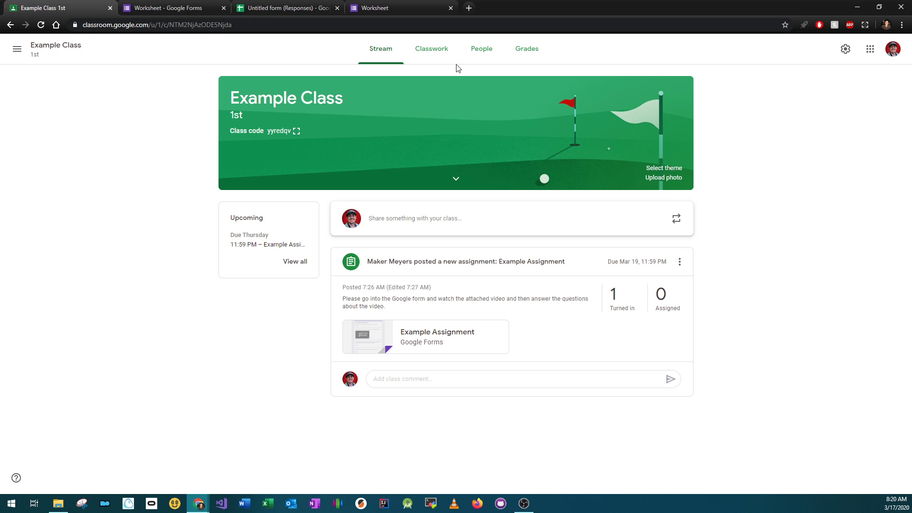
{"action": "left_click", "coordinate": [420, 59]}
{"action": "left_click", "coordinate": [309, 84]}
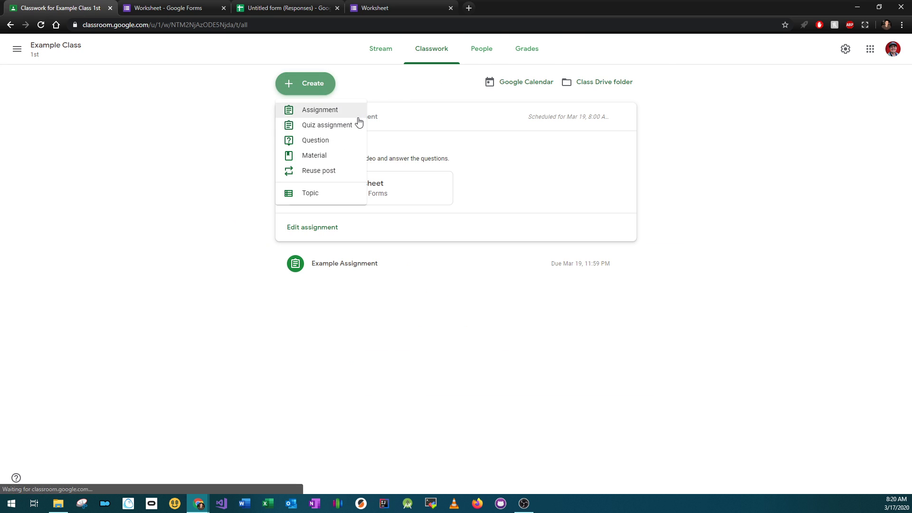
{"action": "left_click", "coordinate": [319, 140]}
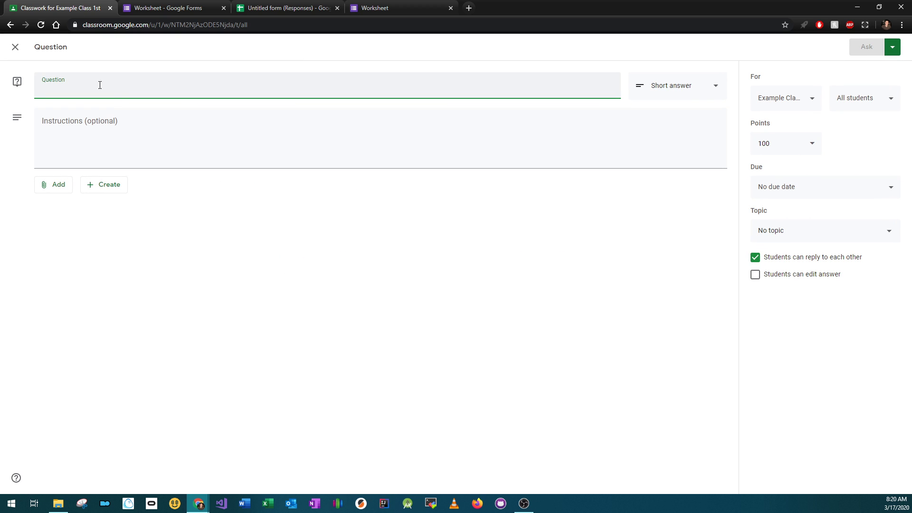
{"action": "left_click", "coordinate": [16, 48]}
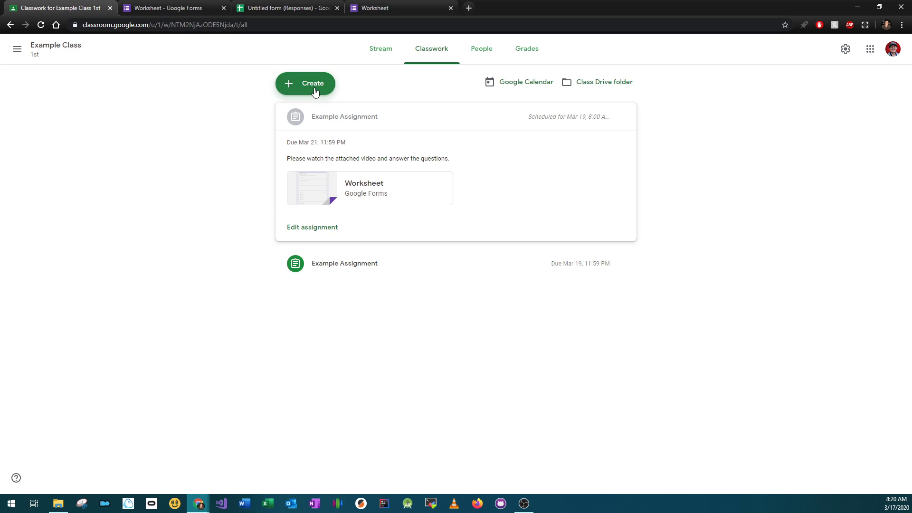
View the blank form for posting class material and close it without posting
{"action": "left_click", "coordinate": [314, 90]}
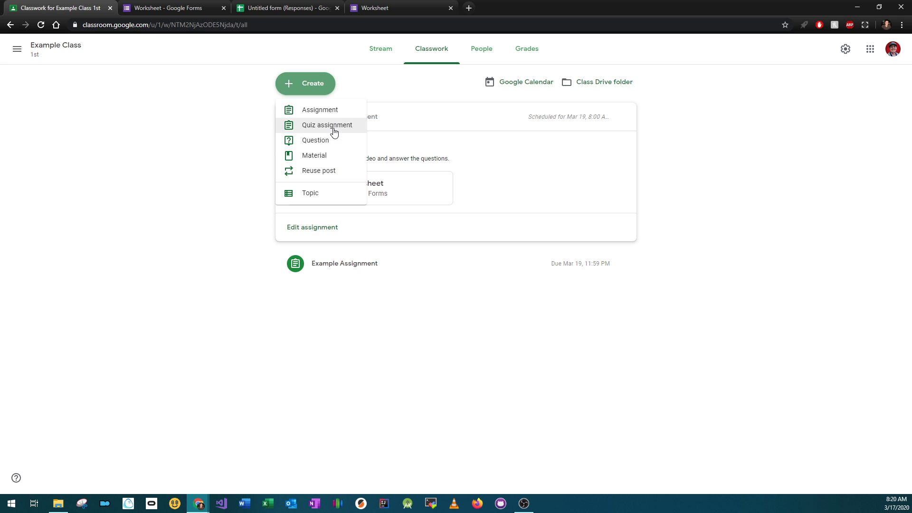
{"action": "left_click", "coordinate": [329, 156]}
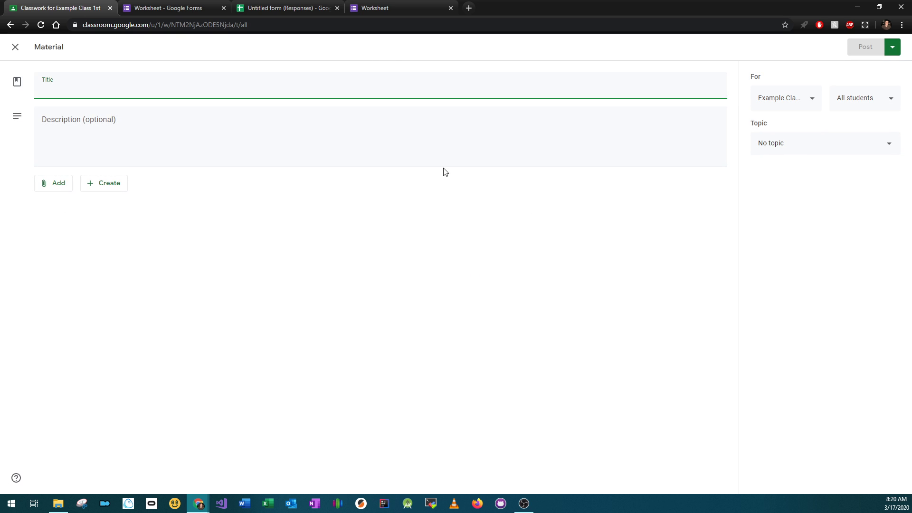
{"action": "left_click", "coordinate": [16, 47]}
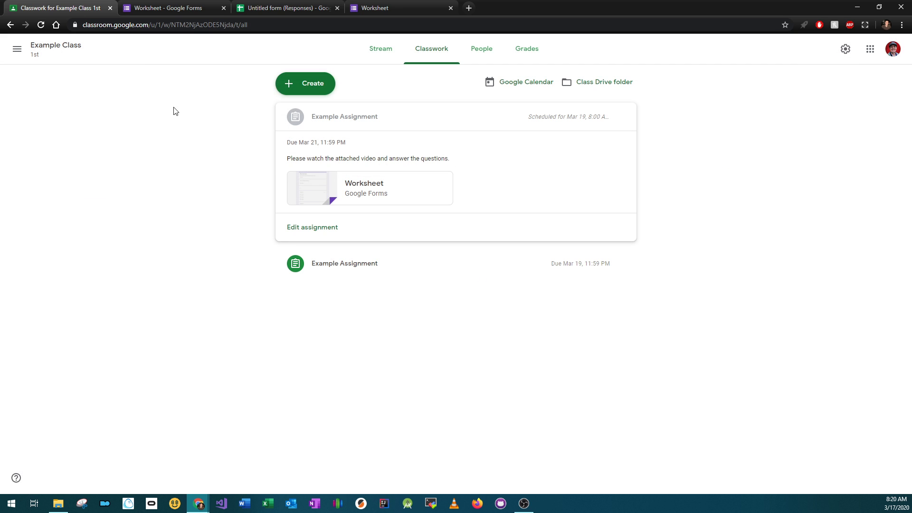
View the posts available for reuse from the 6th Tech 1st class and close the selection without reusing any
{"action": "left_click", "coordinate": [296, 87]}
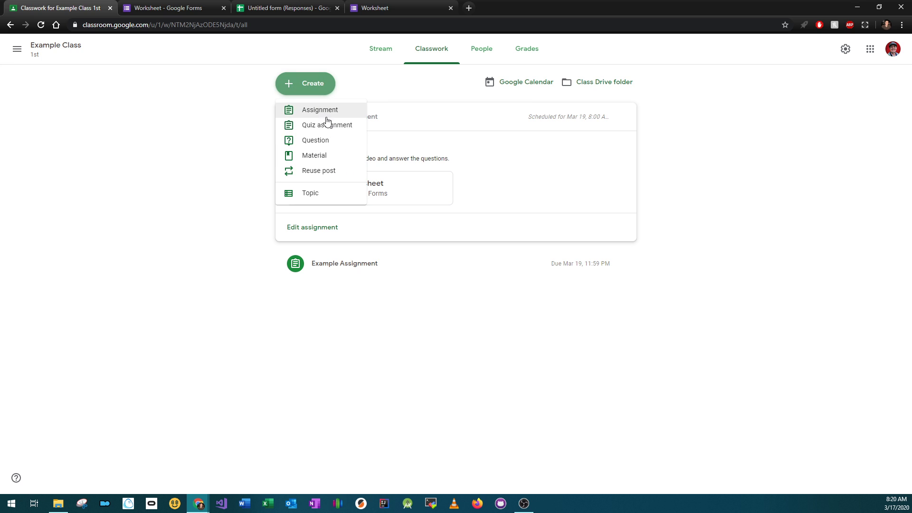
{"action": "left_click", "coordinate": [320, 172]}
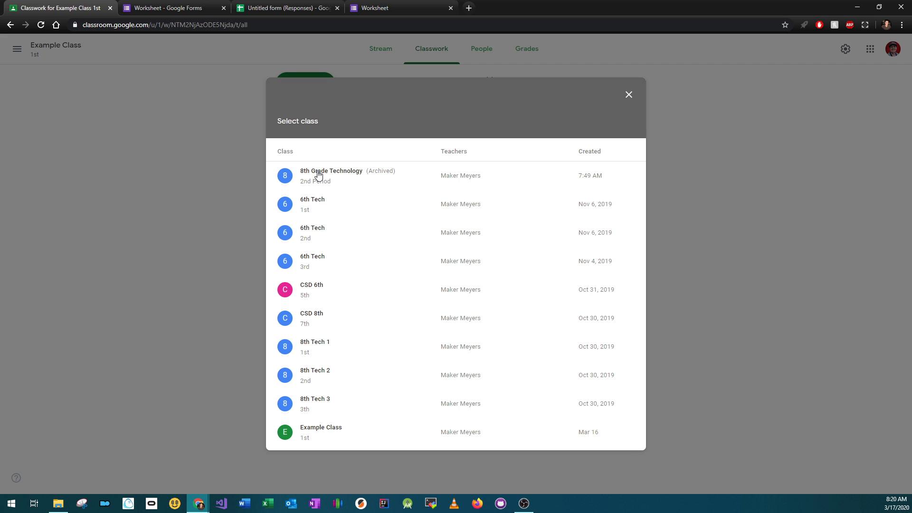
{"action": "left_click", "coordinate": [321, 203]}
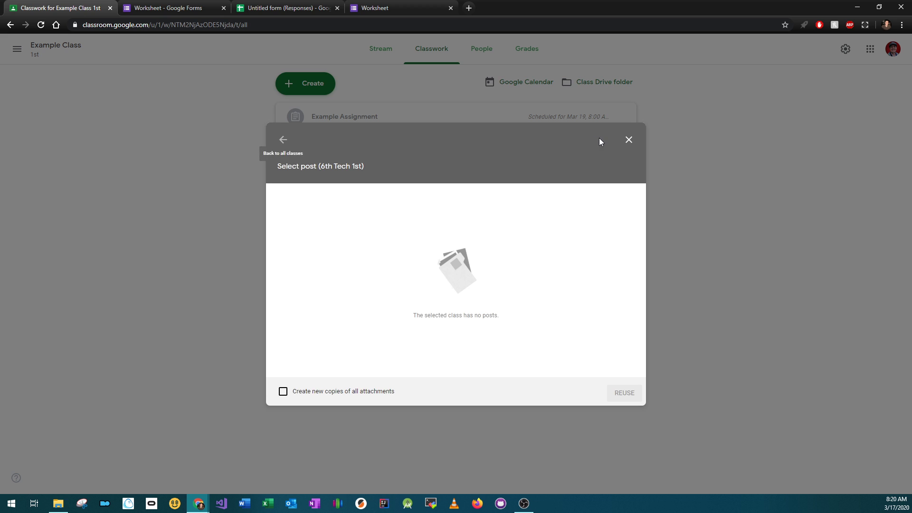
{"action": "left_click", "coordinate": [628, 140]}
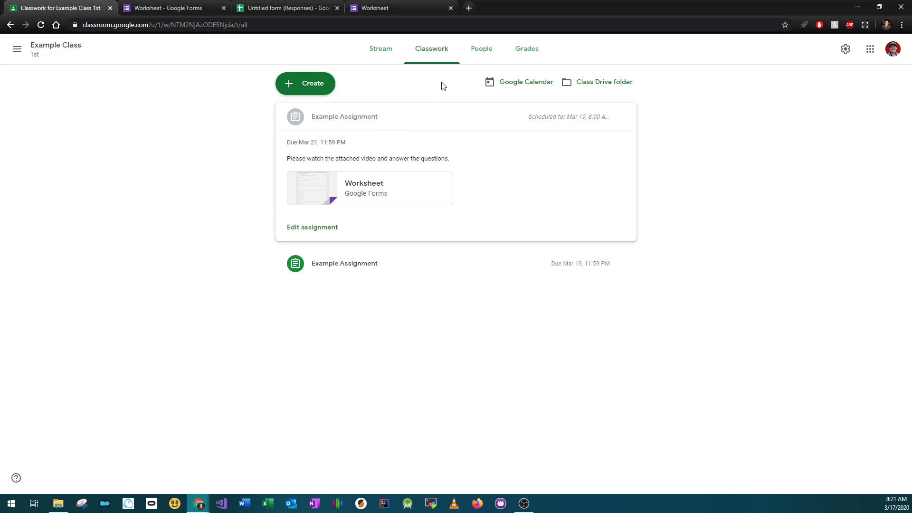
Create an assignment titled Tech Quiz in Example Class and save it as a draft
{"action": "left_click", "coordinate": [333, 89]}
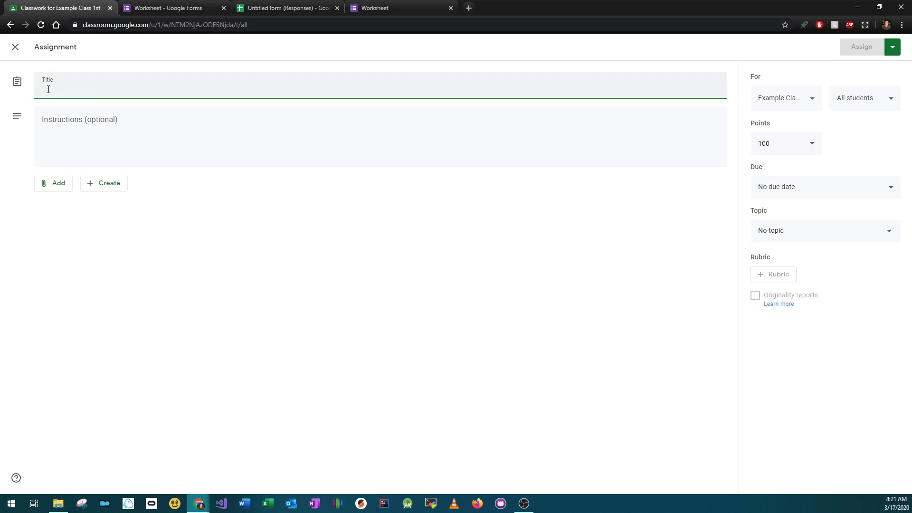
{"action": "left_click", "coordinate": [892, 47]}
{"action": "left_click", "coordinate": [380, 97]}
{"action": "type", "text": "Tech Quiz"}
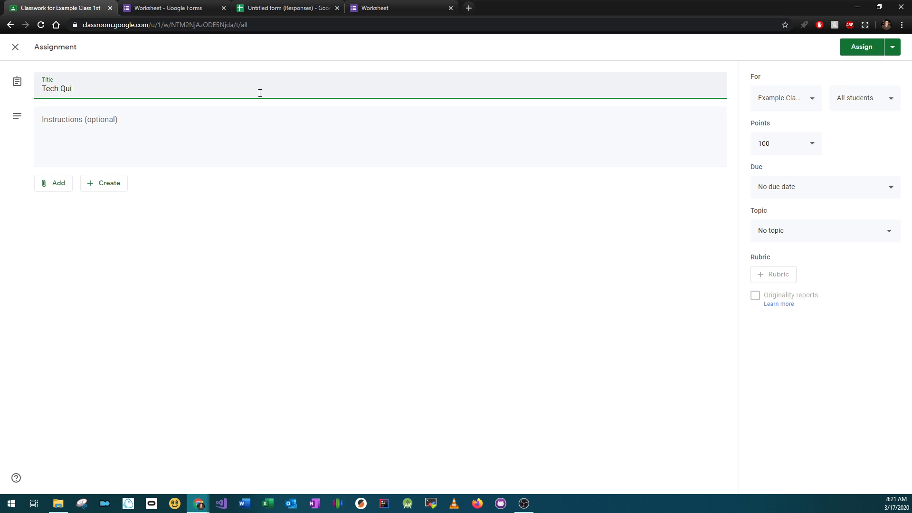
{"action": "key", "text": "Tab"}
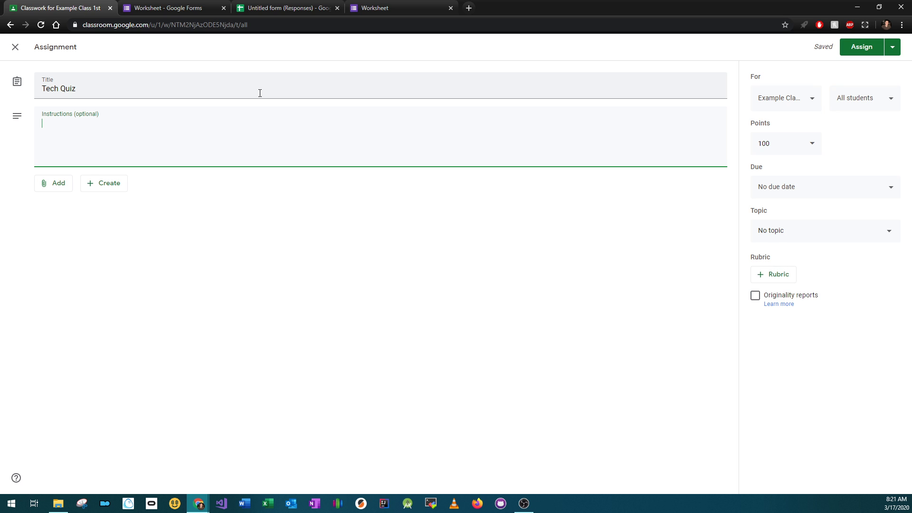
{"action": "left_click", "coordinate": [894, 50]}
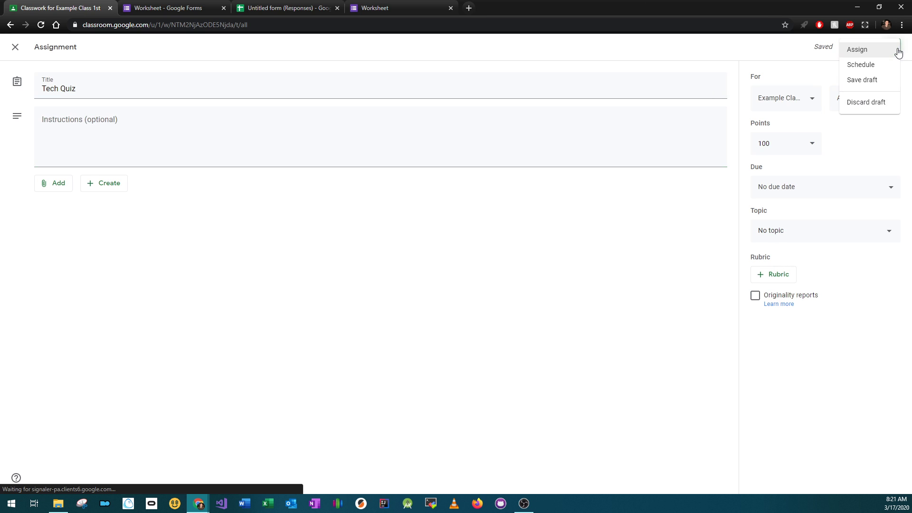
{"action": "left_click", "coordinate": [865, 85]}
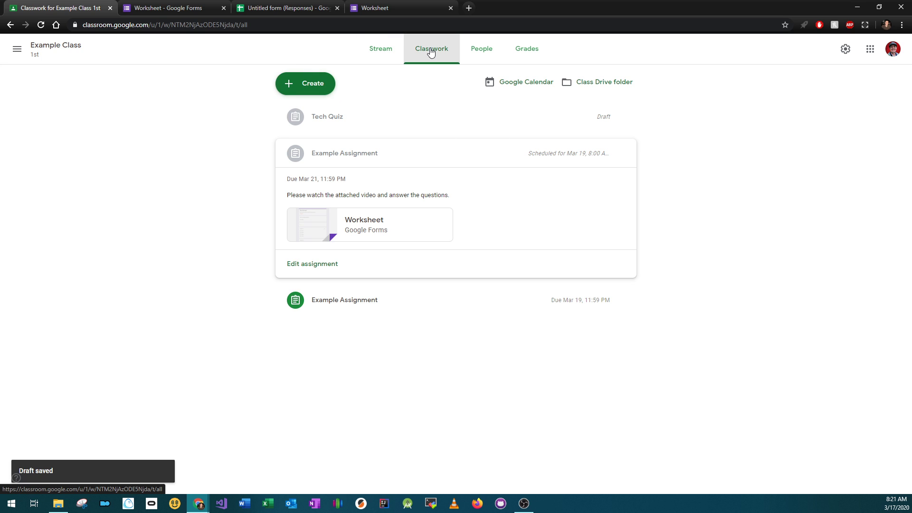
Compare the class stream with the classwork list, expanding the posted, scheduled and draft assignments in turn
{"action": "left_click", "coordinate": [381, 55]}
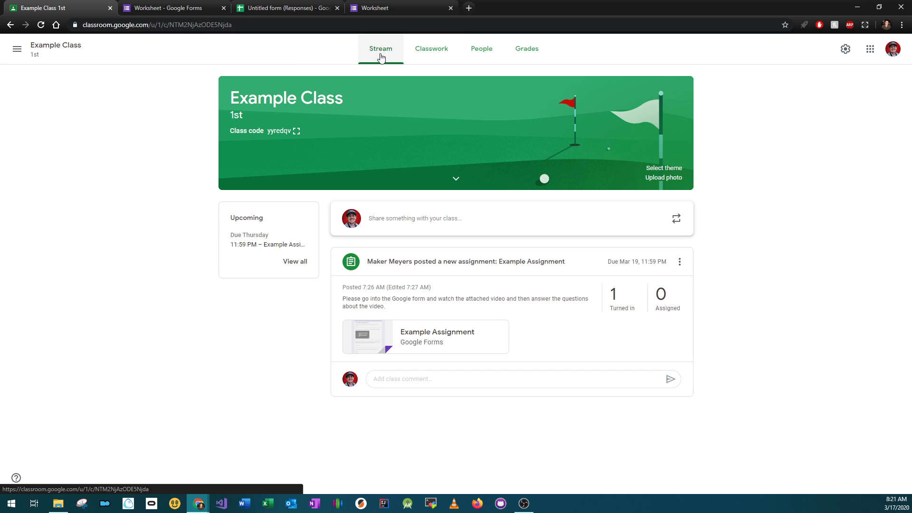
{"action": "left_click", "coordinate": [428, 56]}
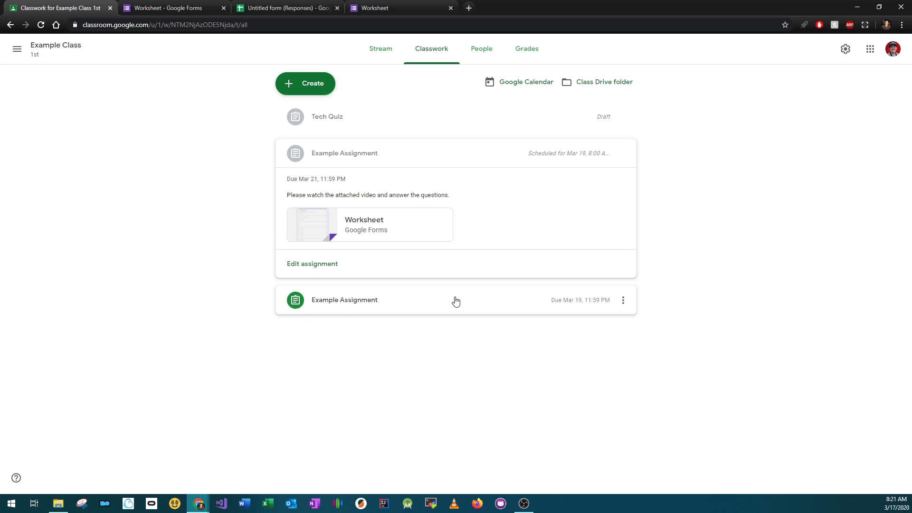
{"action": "left_click", "coordinate": [360, 300]}
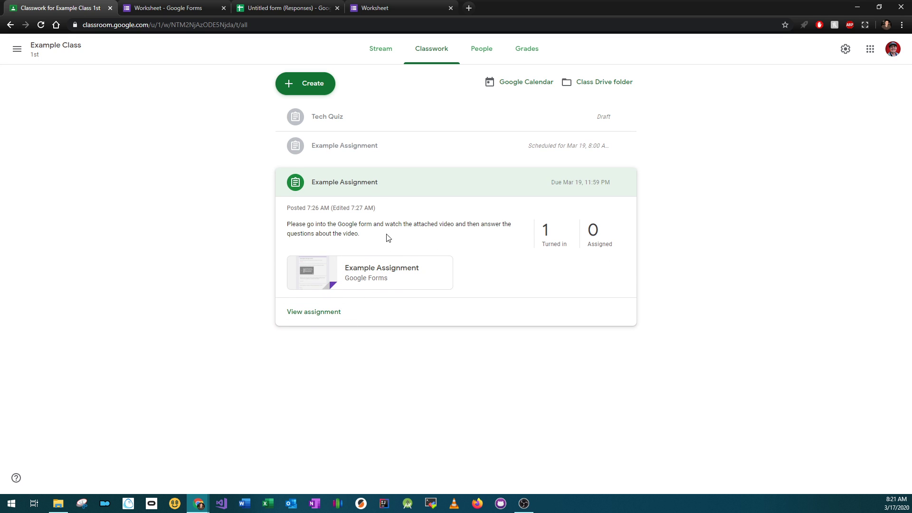
{"action": "left_click", "coordinate": [363, 149]}
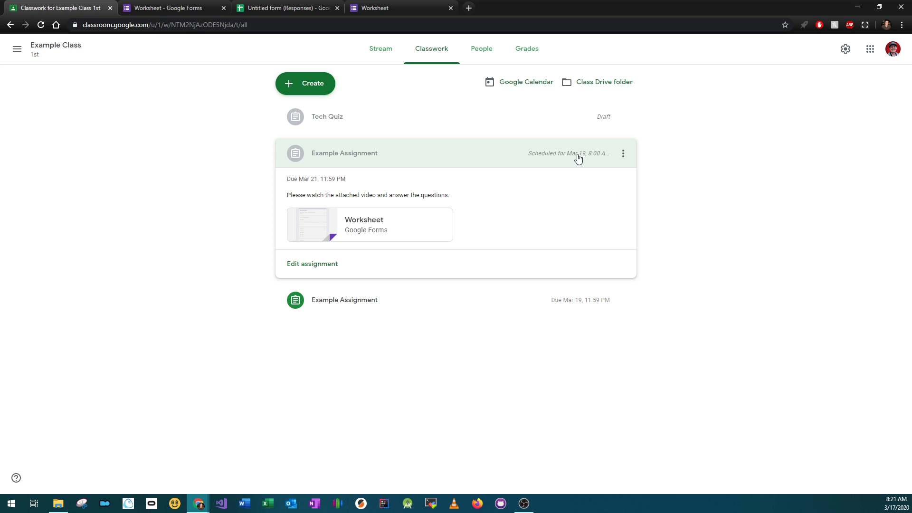
{"action": "left_click", "coordinate": [414, 124]}
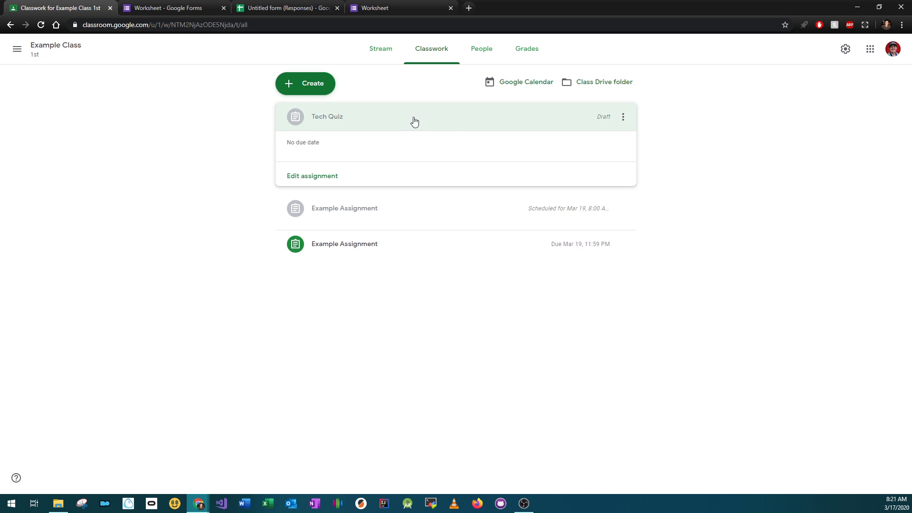